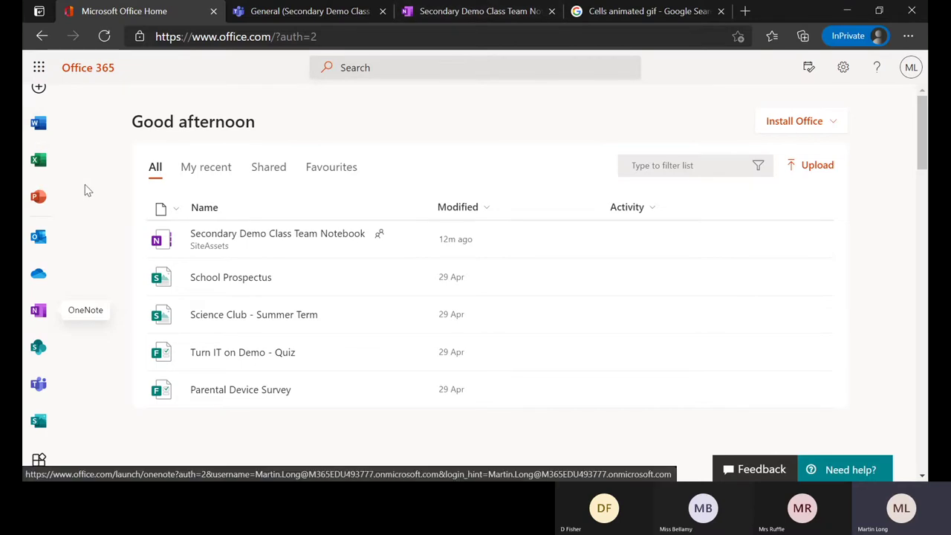
Look through the Office 365 app list and view the Secondary Demo Class Team Notebook in OneNote for the web
left_click(38, 68)
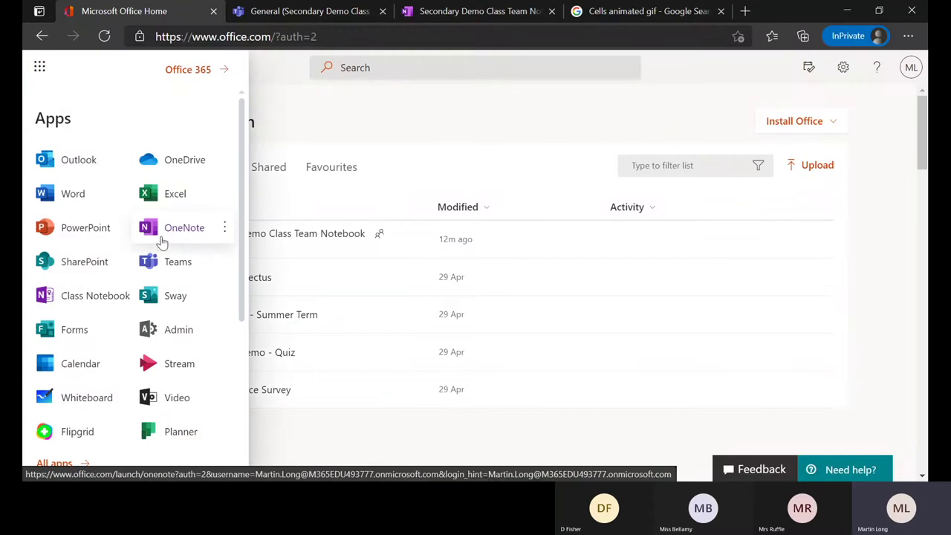
left_click(488, 136)
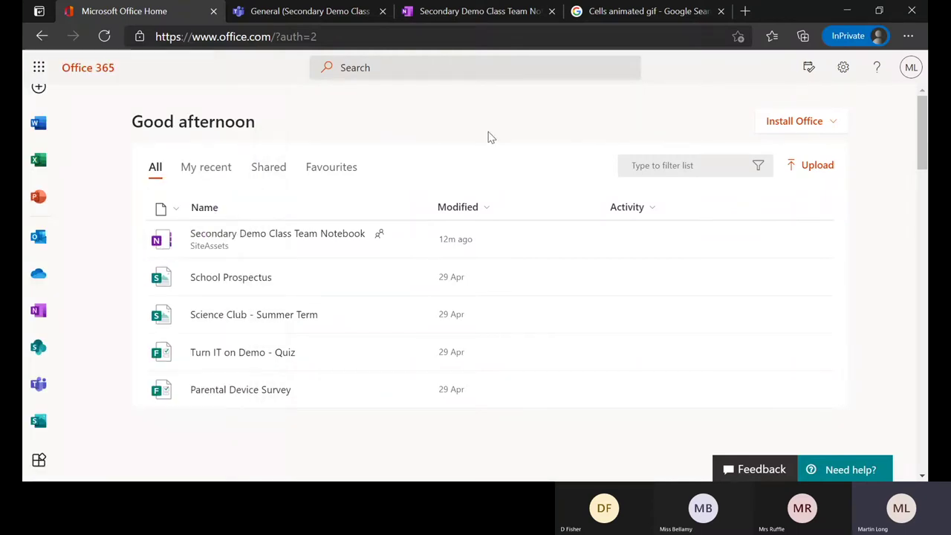
left_click(450, 11)
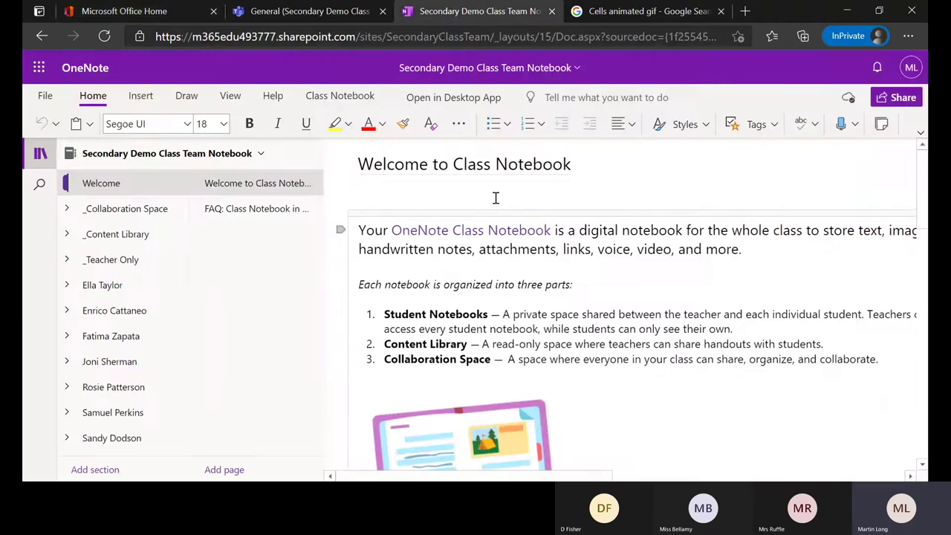
Compare the Class Notebook of the team's General channel in Teams with the same notebook in OneNote
left_click(310, 13)
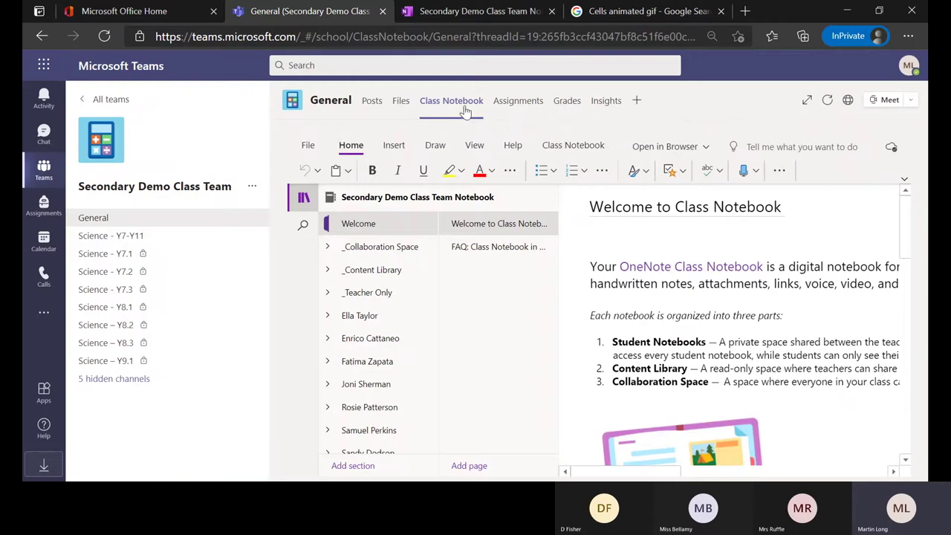
left_click(475, 14)
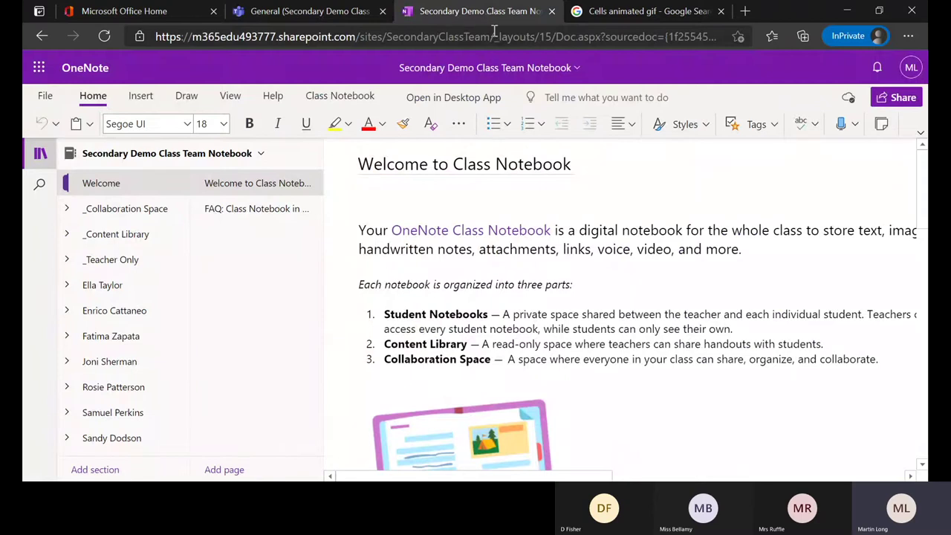
left_click(308, 12)
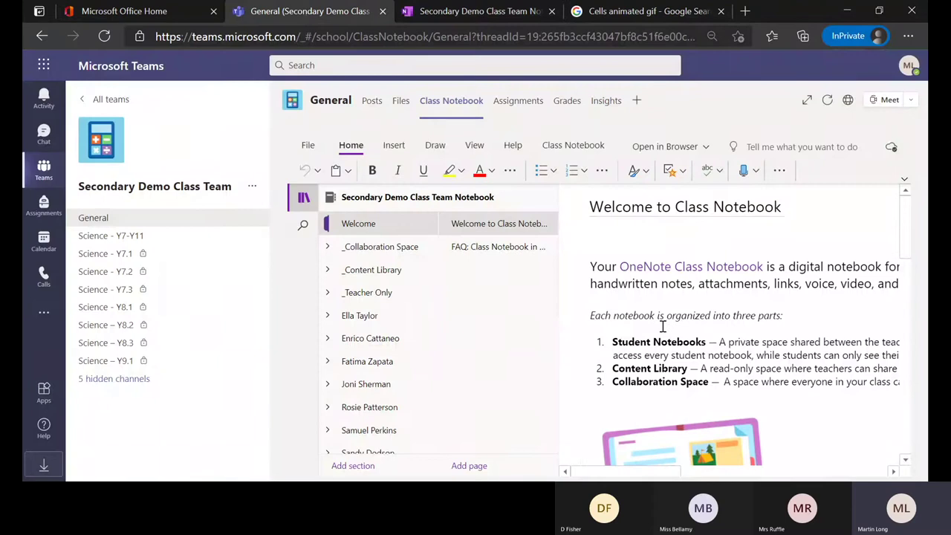
Try the expanded view of the Class Notebook, restore its normal size and show the notebook's section list
left_click(682, 313)
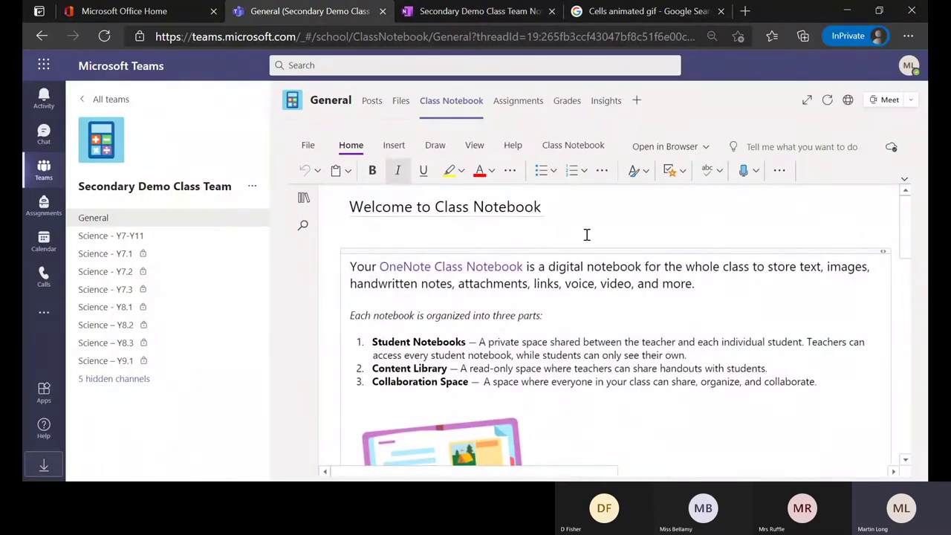
left_click(809, 102)
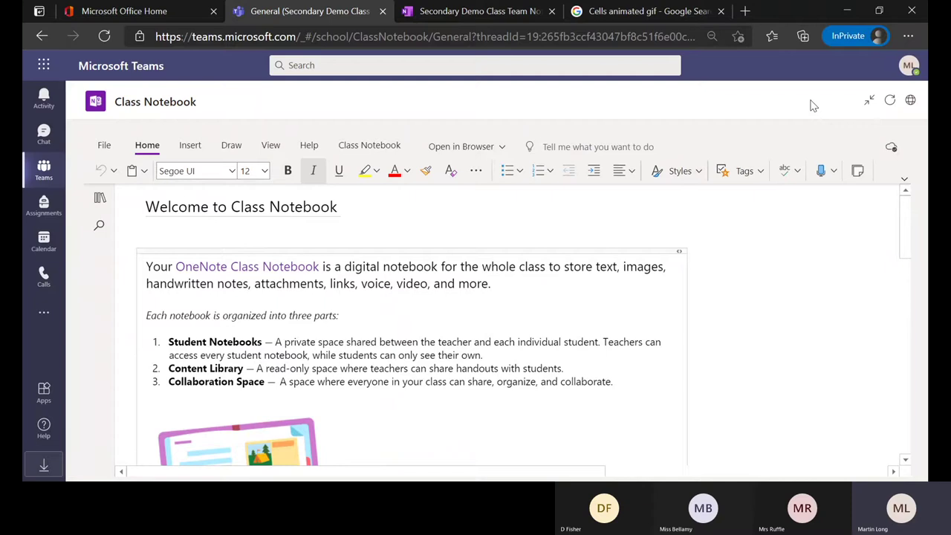
left_click(868, 104)
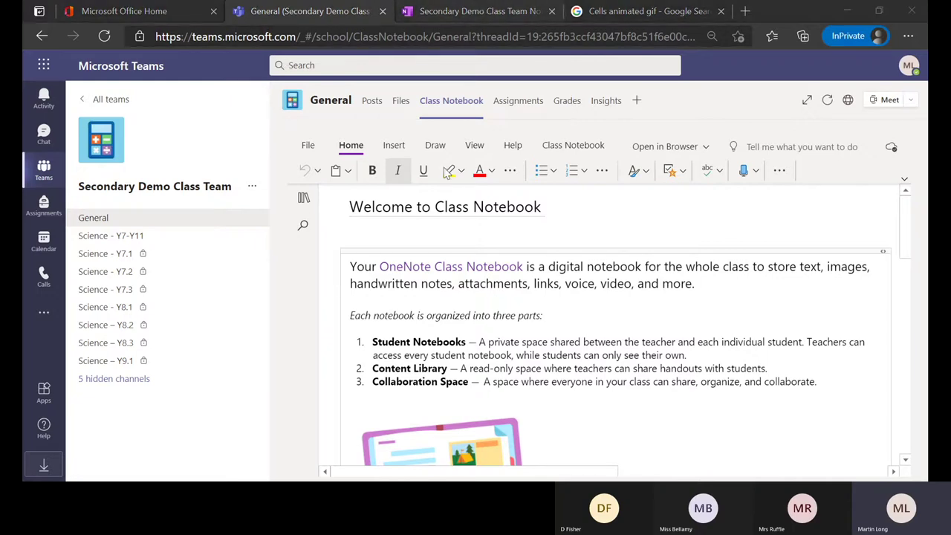
left_click(528, 239)
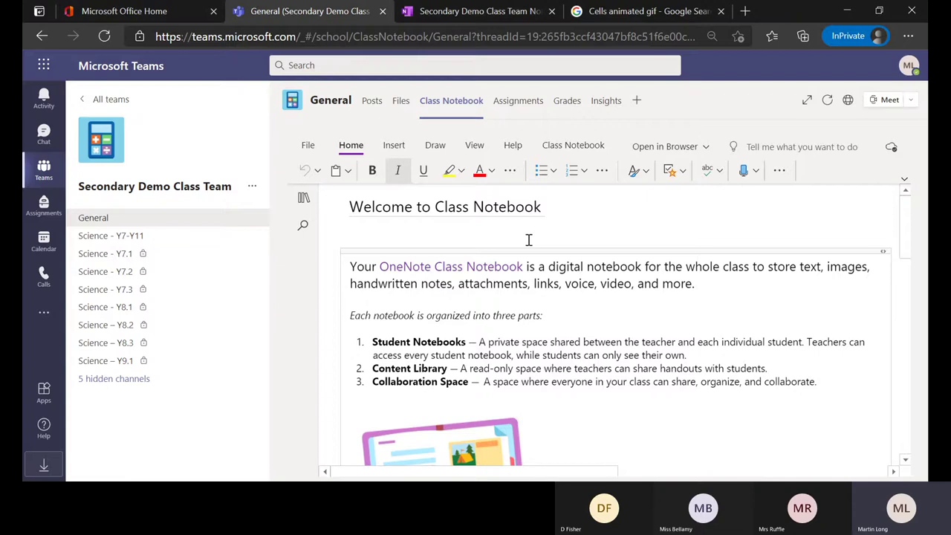
left_click(303, 202)
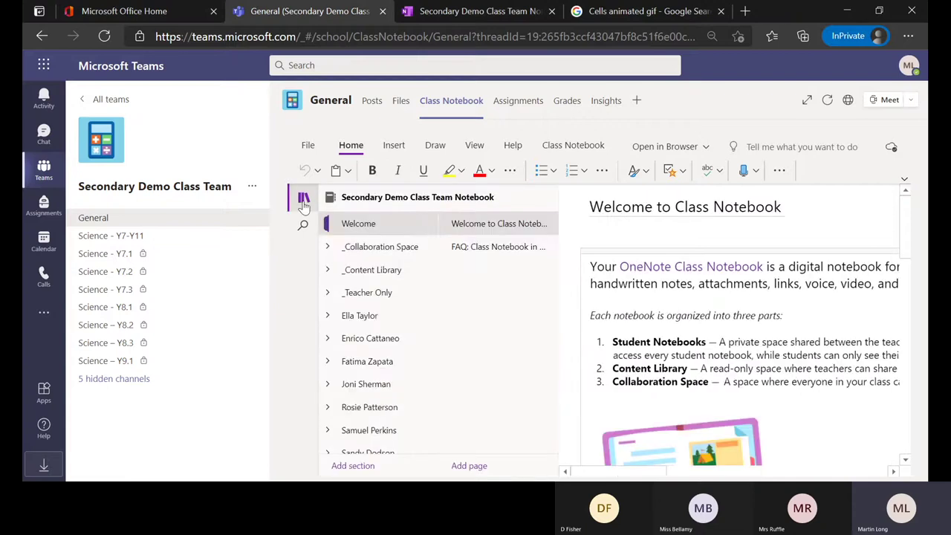
Expand the Class Notebook view and title the untitled page in the Collaboration Space's Biology section "Group One"
left_click(807, 100)
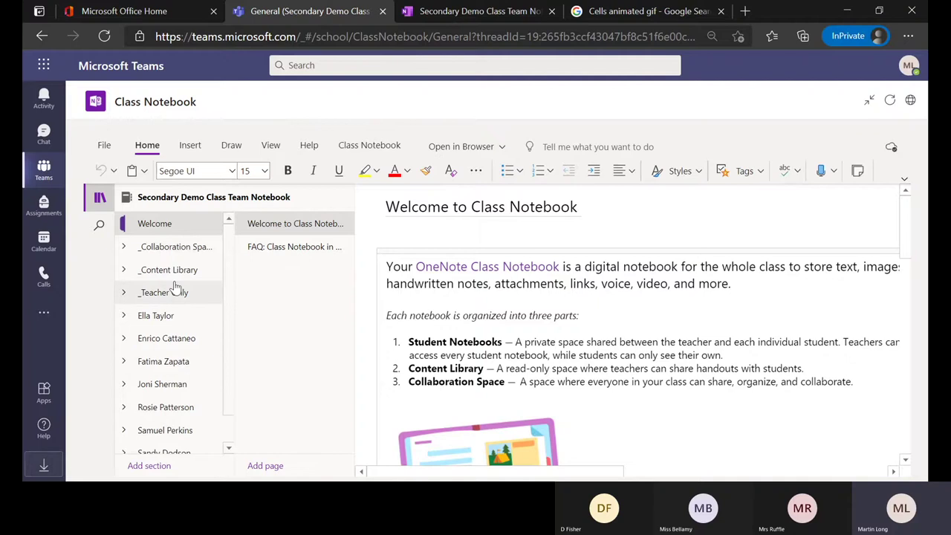
left_click(130, 253)
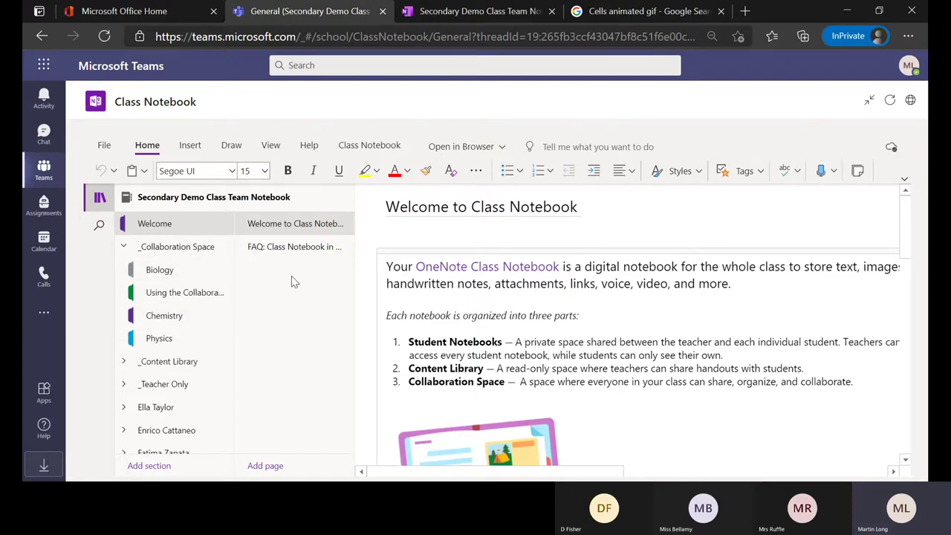
left_click(165, 276)
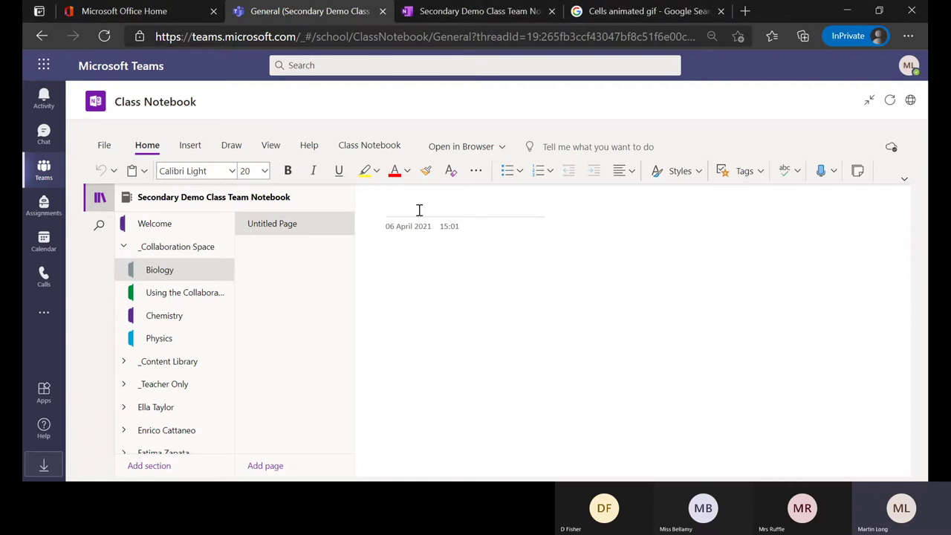
type("Group On")
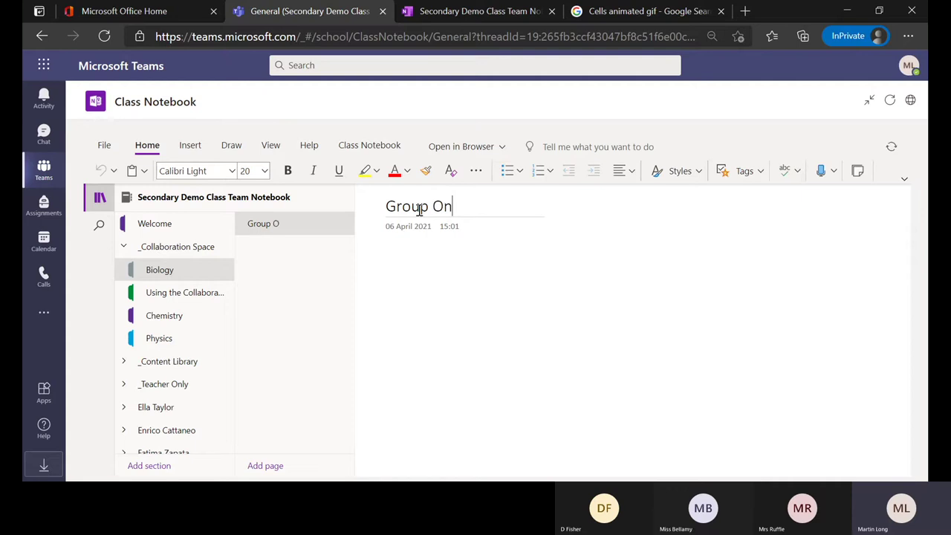
type("e")
Add a page titled "Group Two" to the Collaboration Space's Biology section and check both group pages
left_click(266, 471)
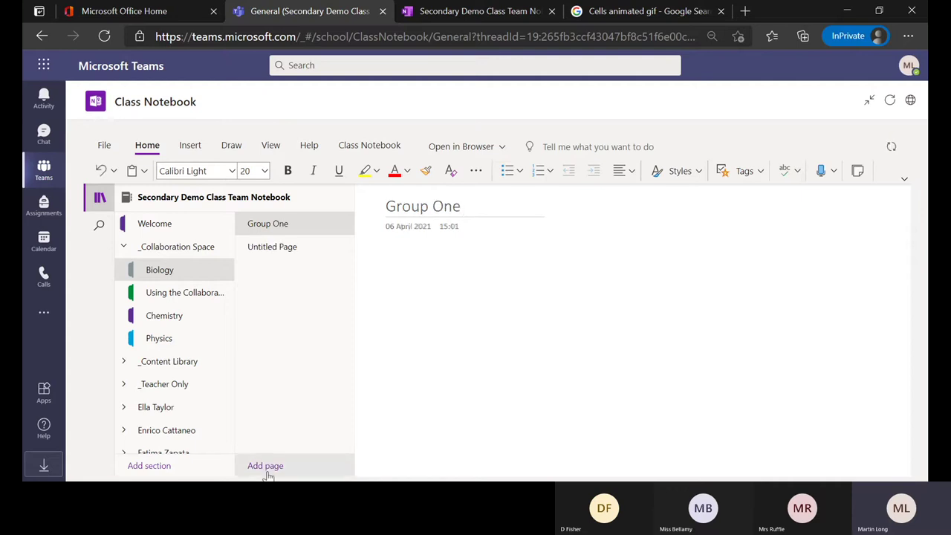
type("Gr")
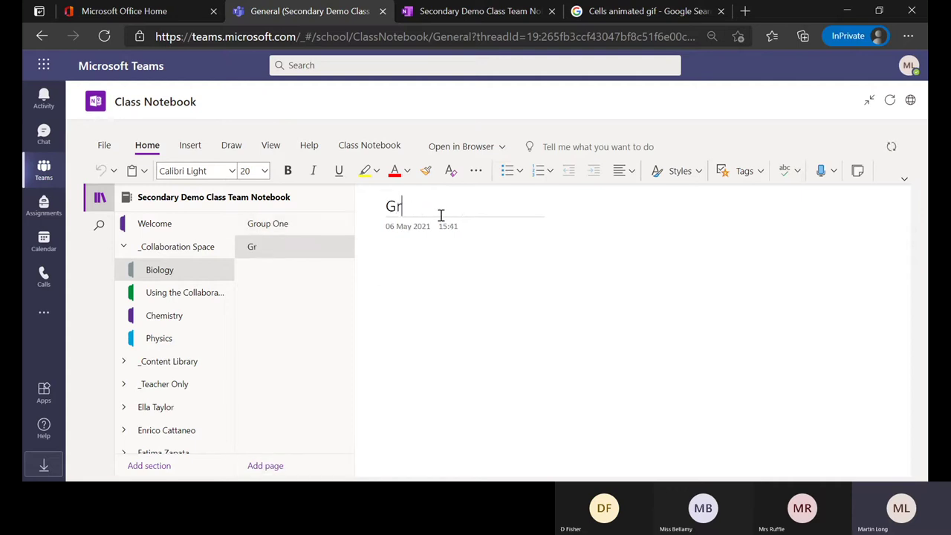
type("oup Two")
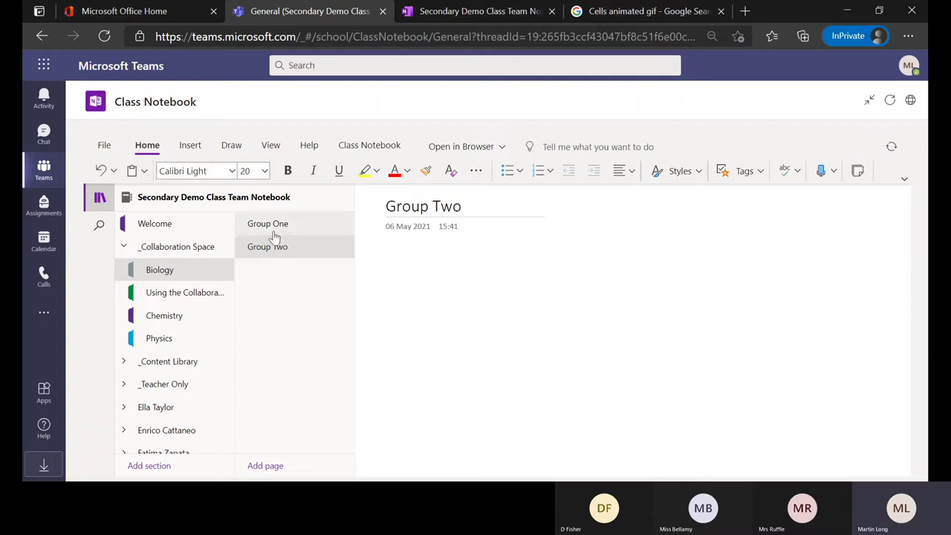
left_click(275, 228)
left_click(277, 253)
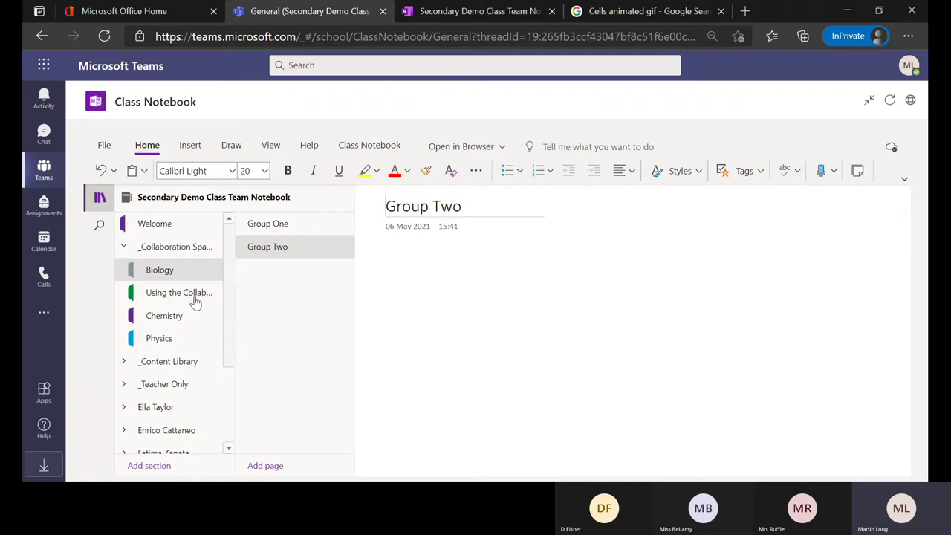
Look through the Content Library's Biology, Physics and Chemistry sections and return to the Onion Cells page in Biology
left_click(124, 247)
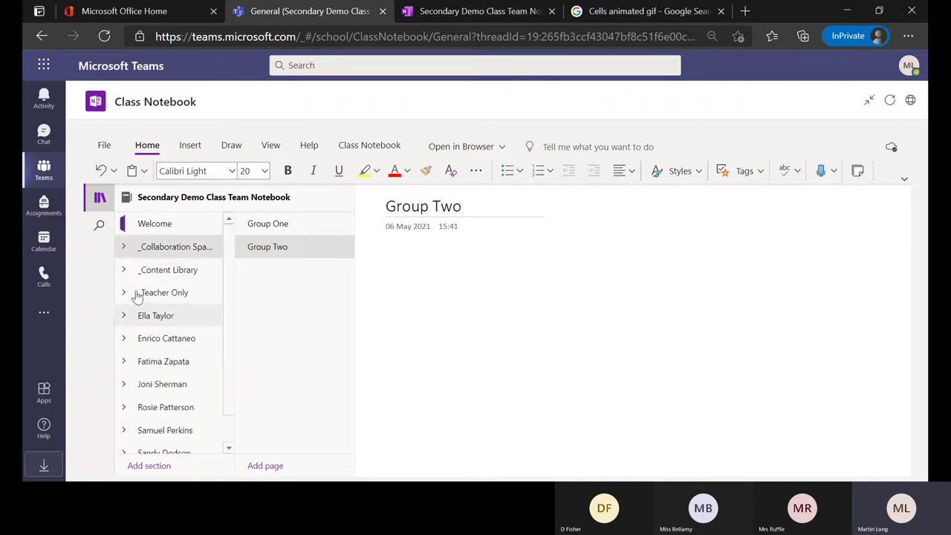
left_click(125, 272)
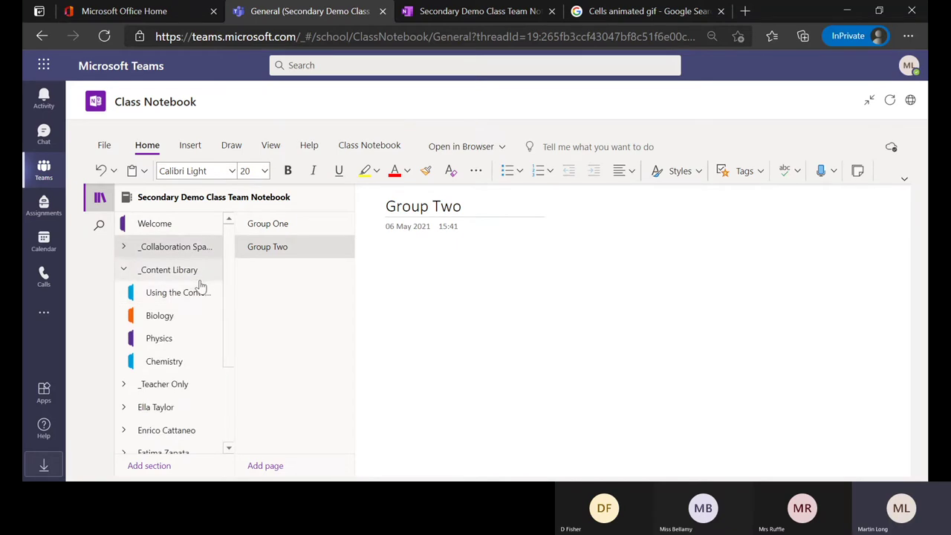
left_click(157, 326)
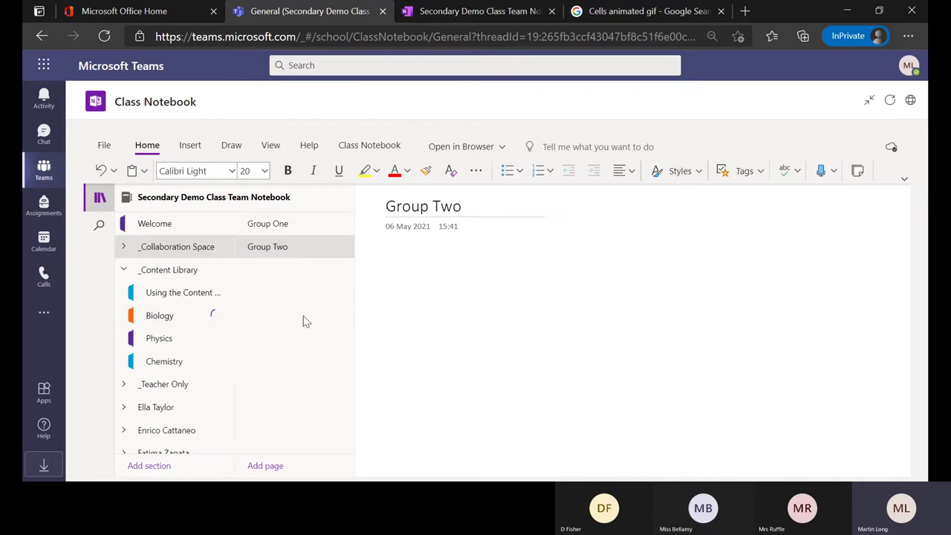
left_click(157, 344)
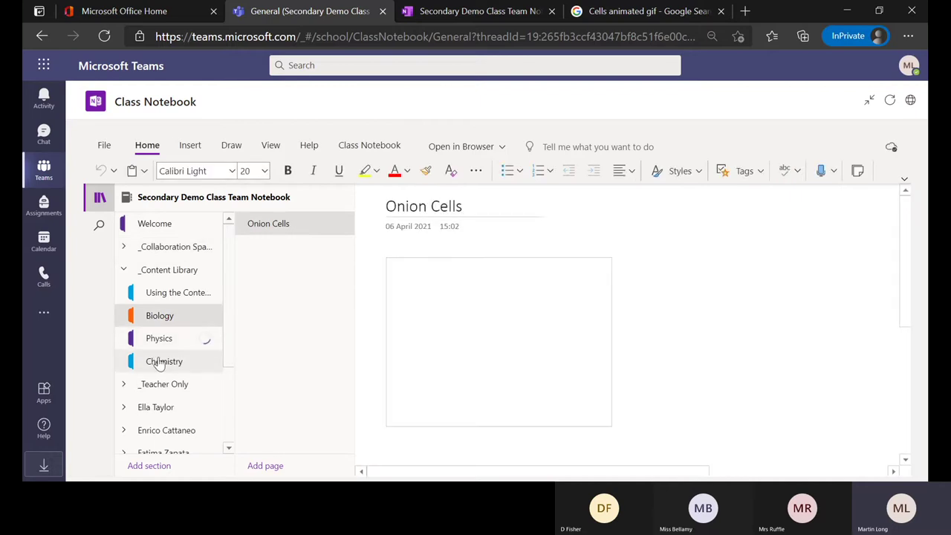
left_click(158, 363)
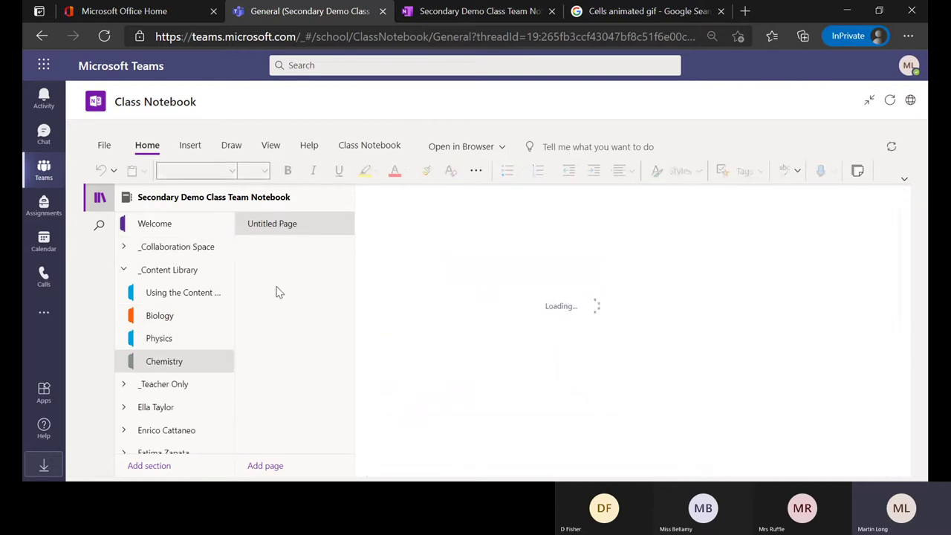
left_click(168, 318)
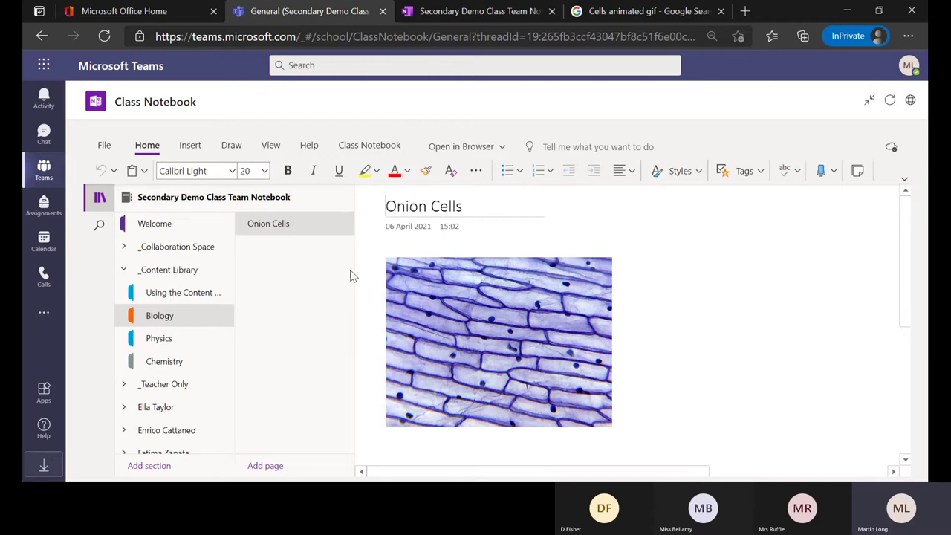
right_click(297, 234)
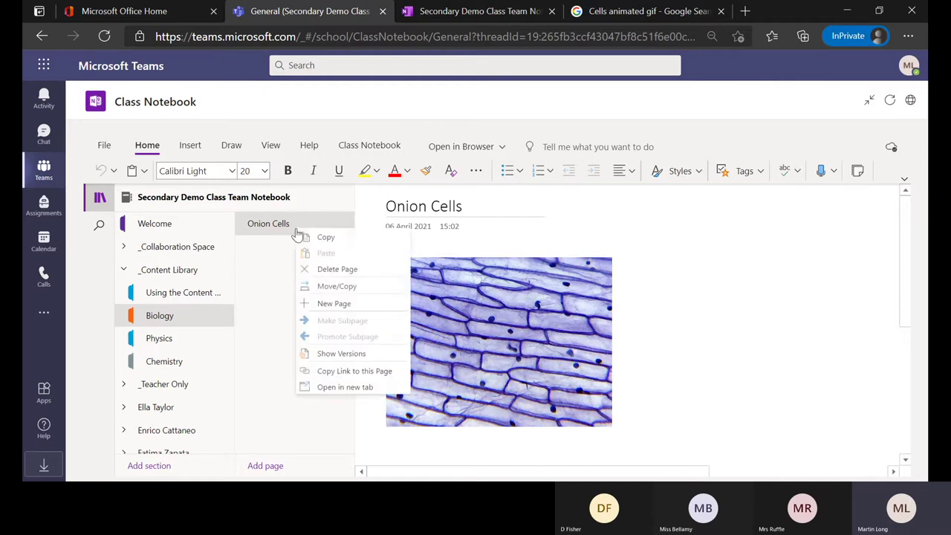
left_click(339, 288)
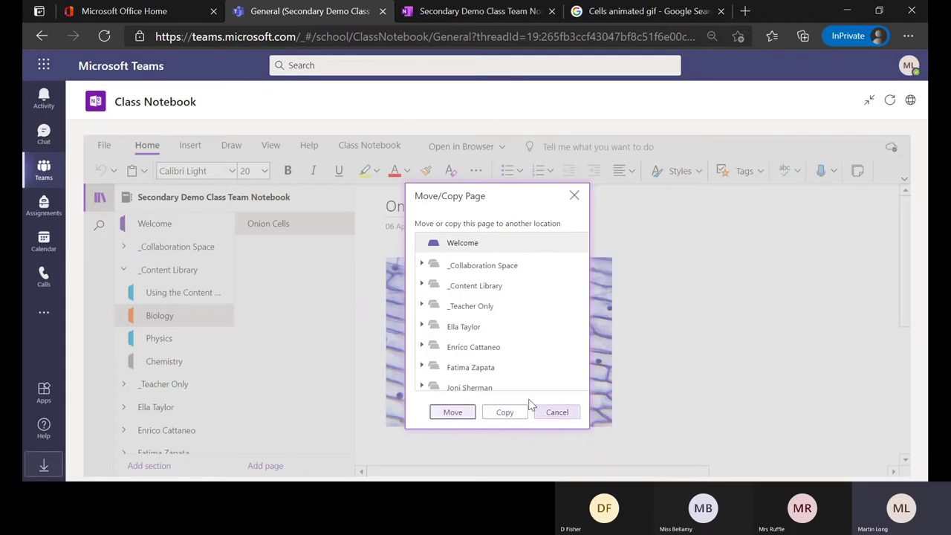
scroll(486, 360, "down", 2)
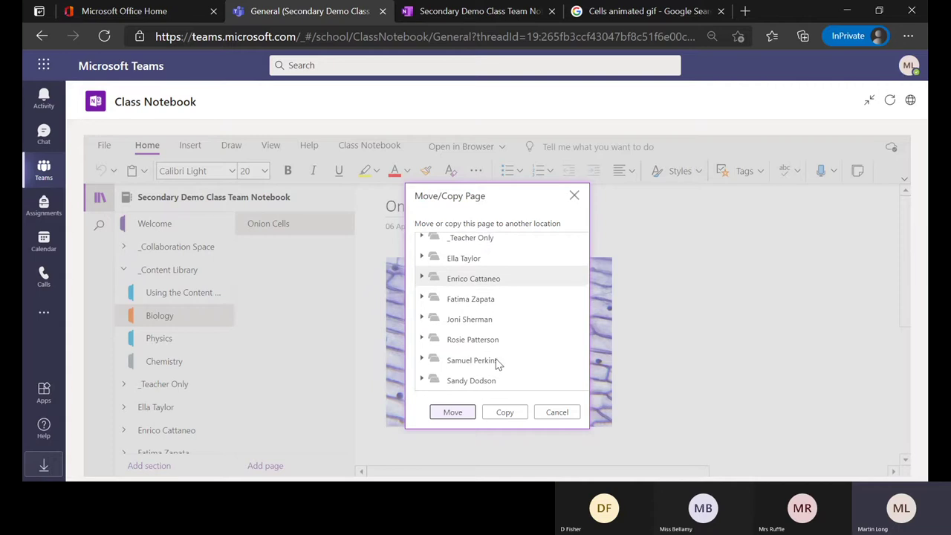
left_click(422, 258)
left_click(421, 258)
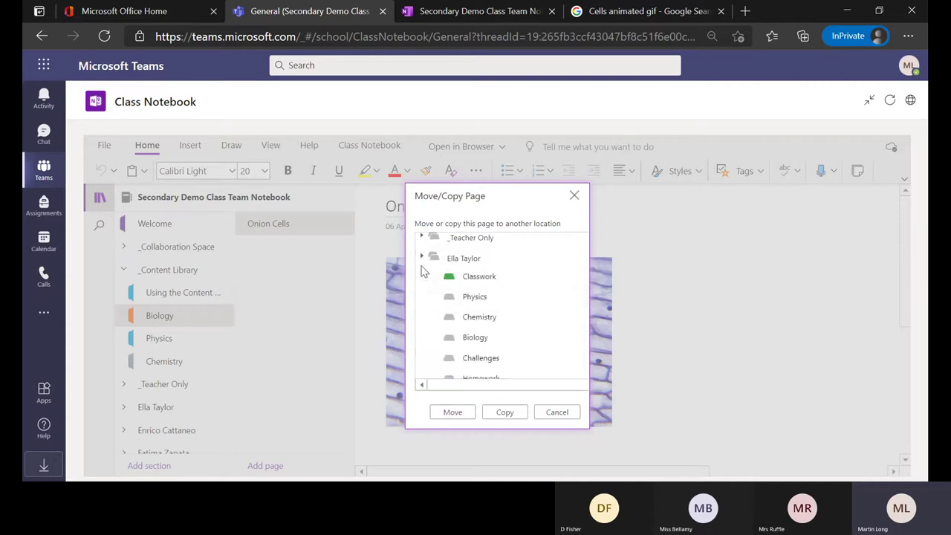
left_click(466, 346)
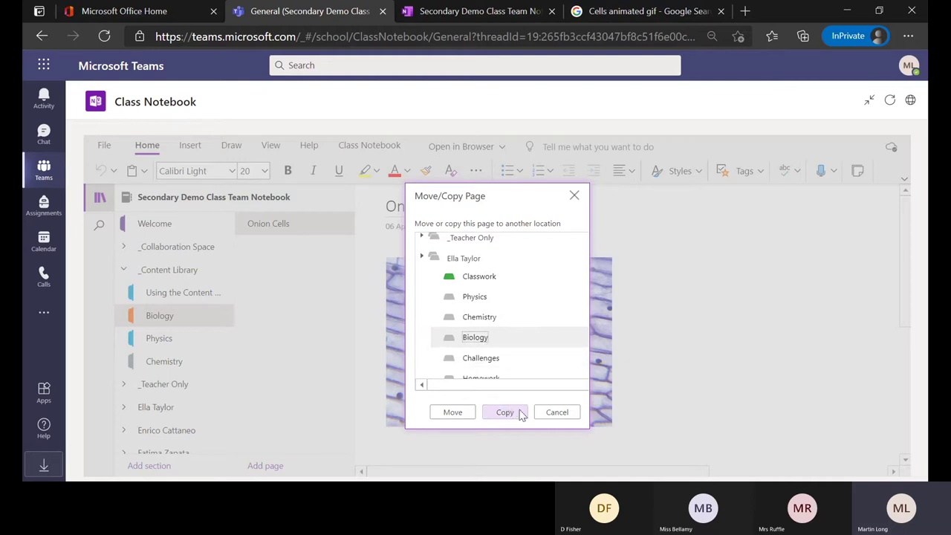
left_click(571, 414)
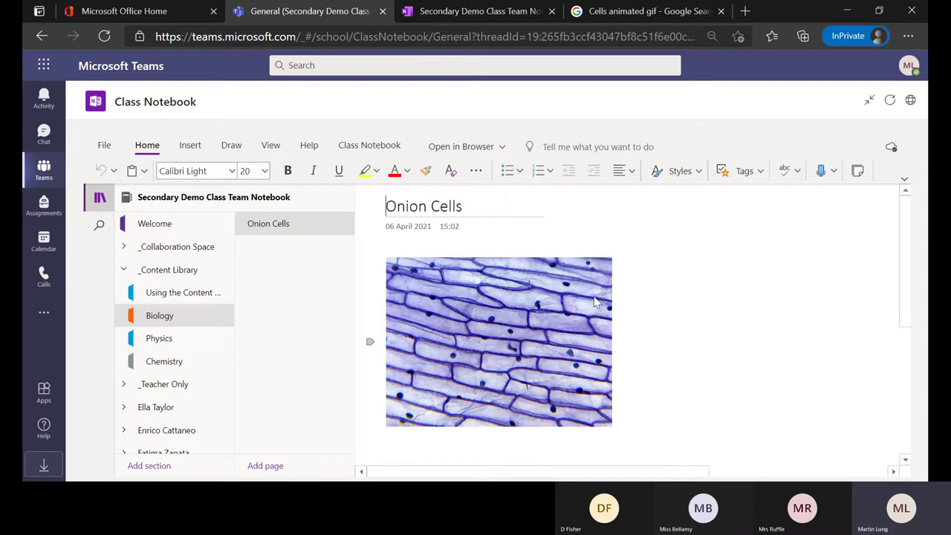
Review the Onion Cells page from end to end and collapse the Content Library section group
scroll(745, 427, "down", 3)
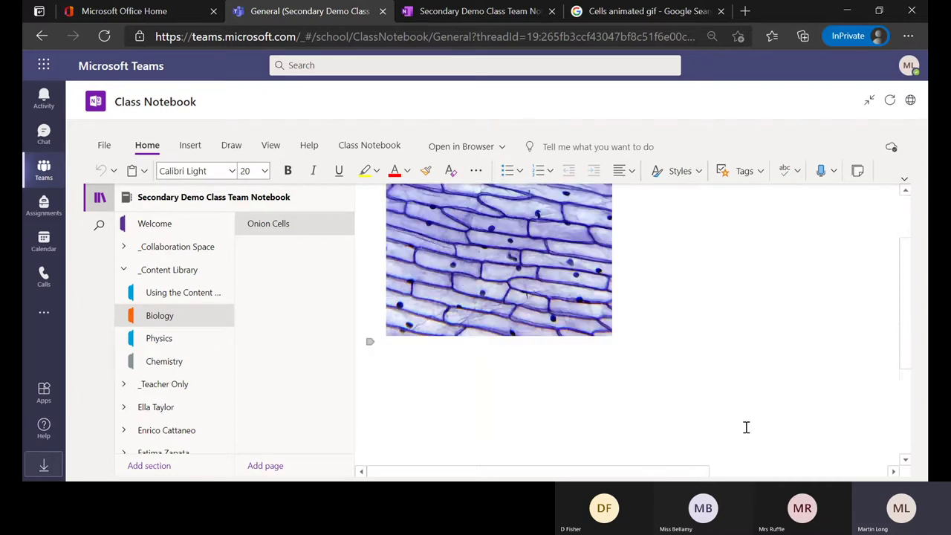
scroll(657, 411, "up", 1)
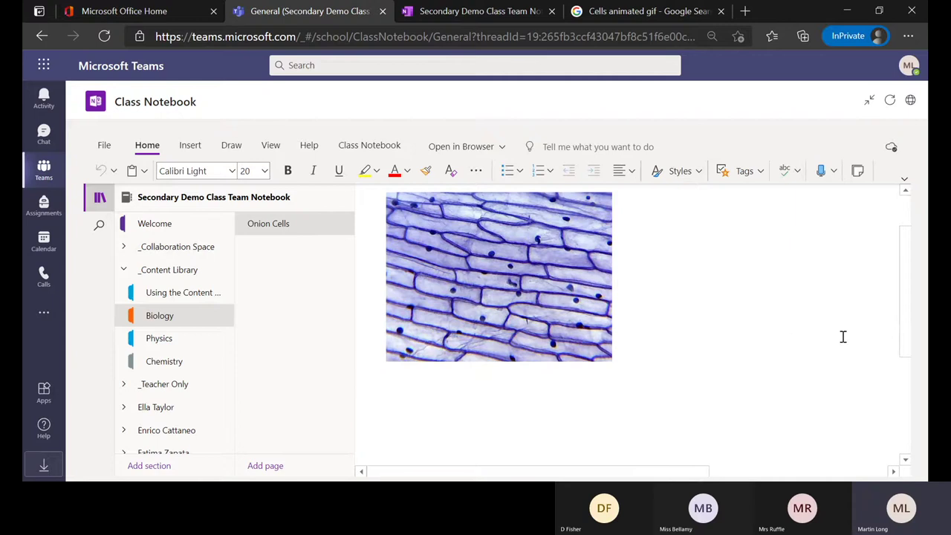
scroll(843, 335, "up", 2)
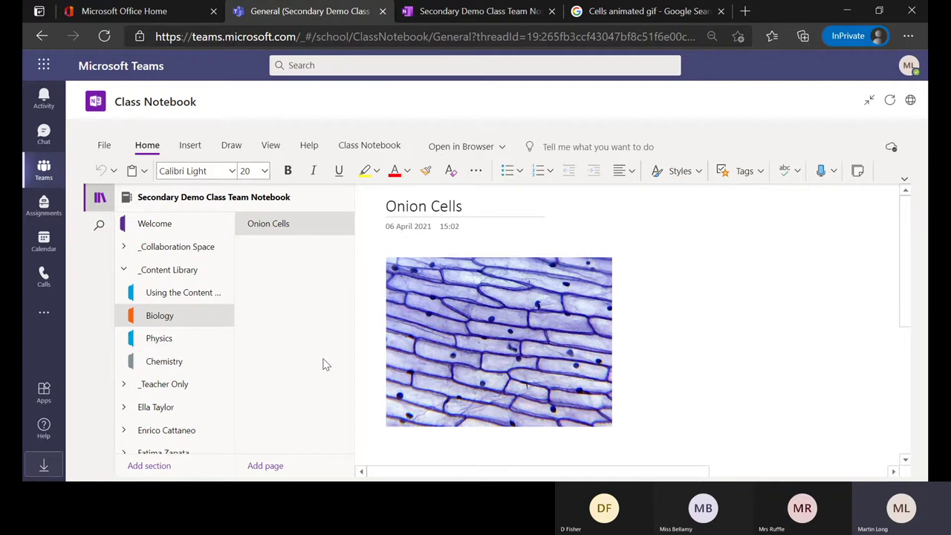
left_click(123, 270)
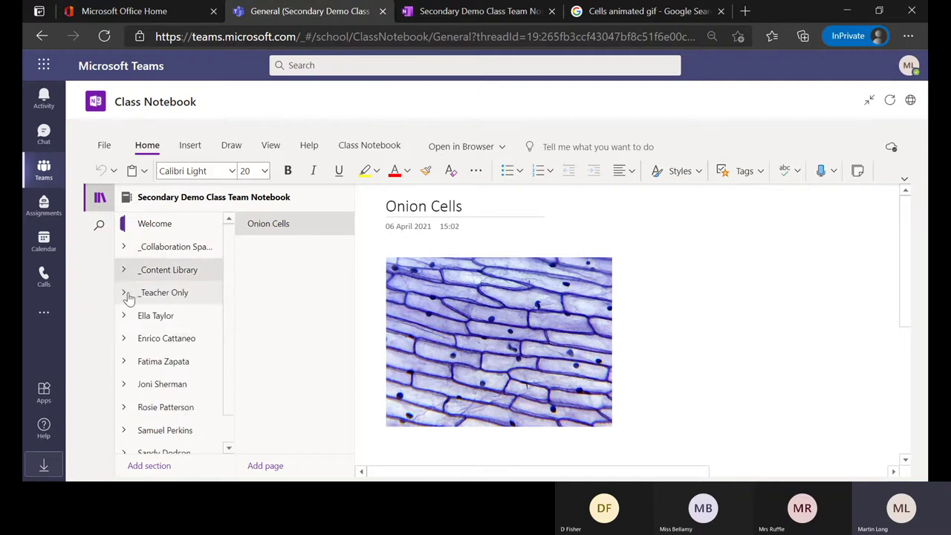
Expand the Teacher Only section group and open its Biology section
left_click(125, 293)
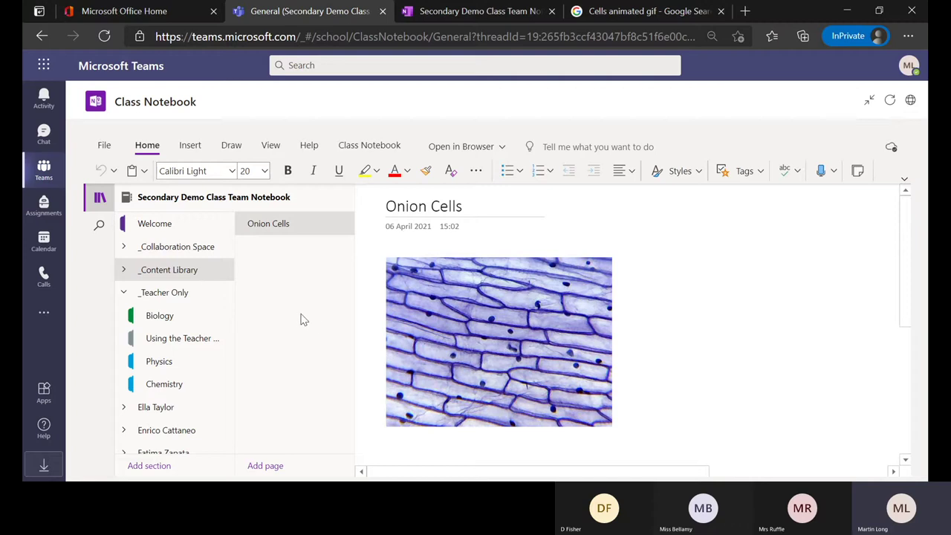
left_click(157, 317)
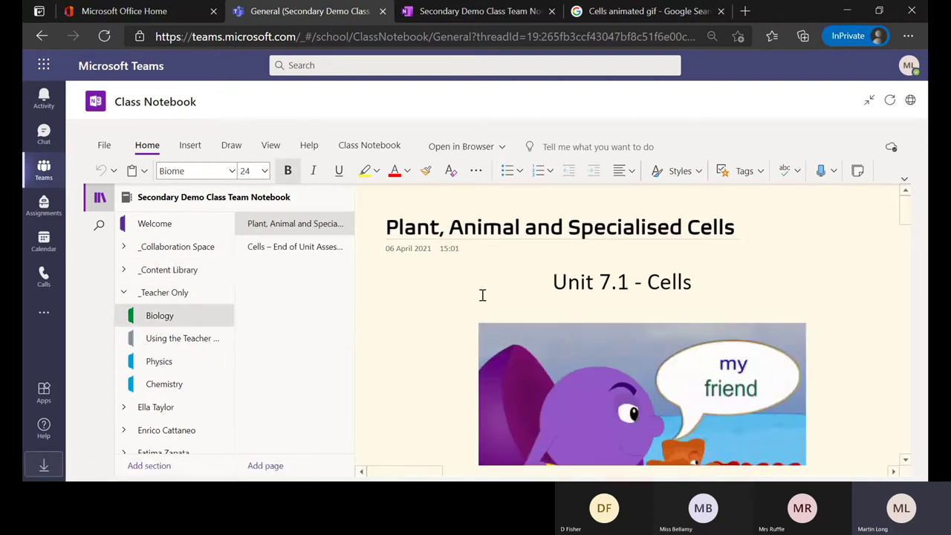
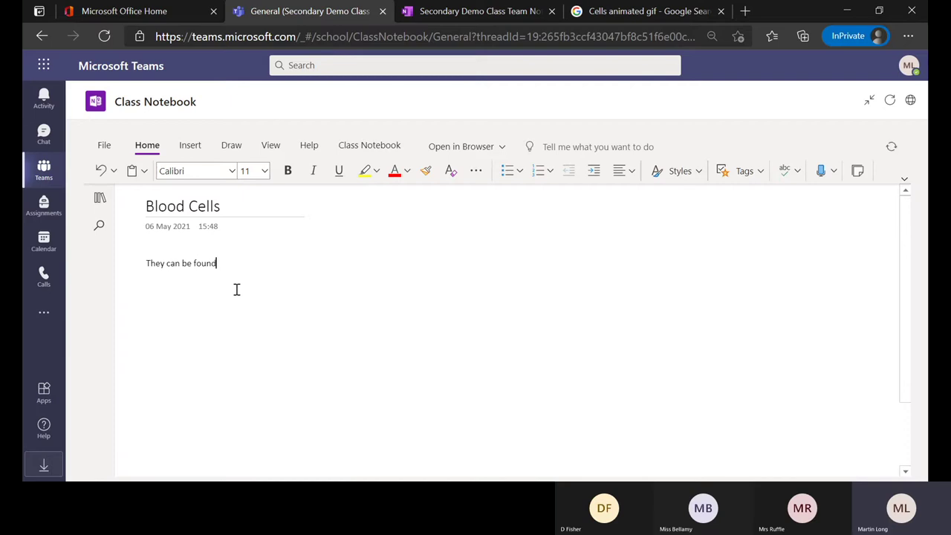
Complete the sentence on the Blood Cells page so that it reads "They can be found human body."
type("man boody")
key("BackSpace")
key("BackSpace")
key("BackSpace")
type("dy.")
Switch to OneNote for Windows 10 and open the Blood Cells page in the Teacher Only group's Biology section
left_click(232, 146)
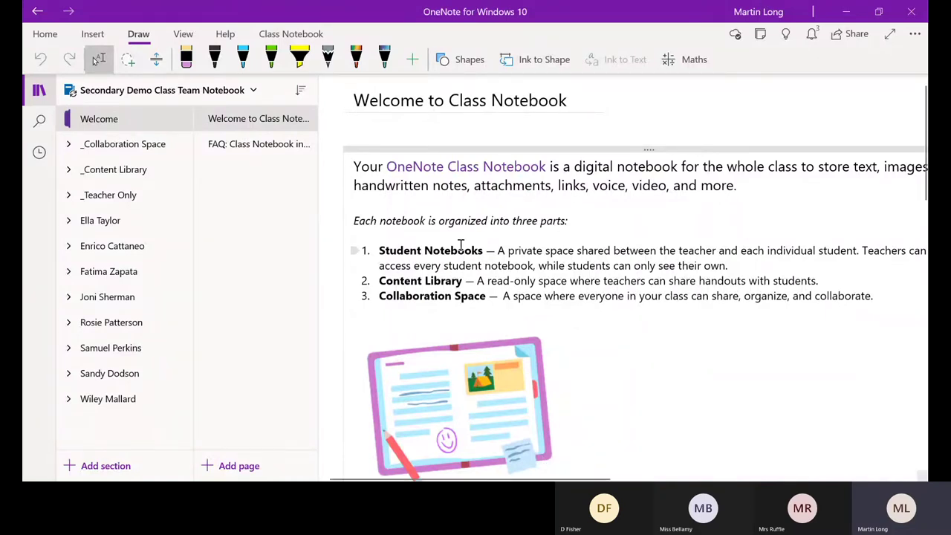
left_click(69, 196)
left_click(109, 225)
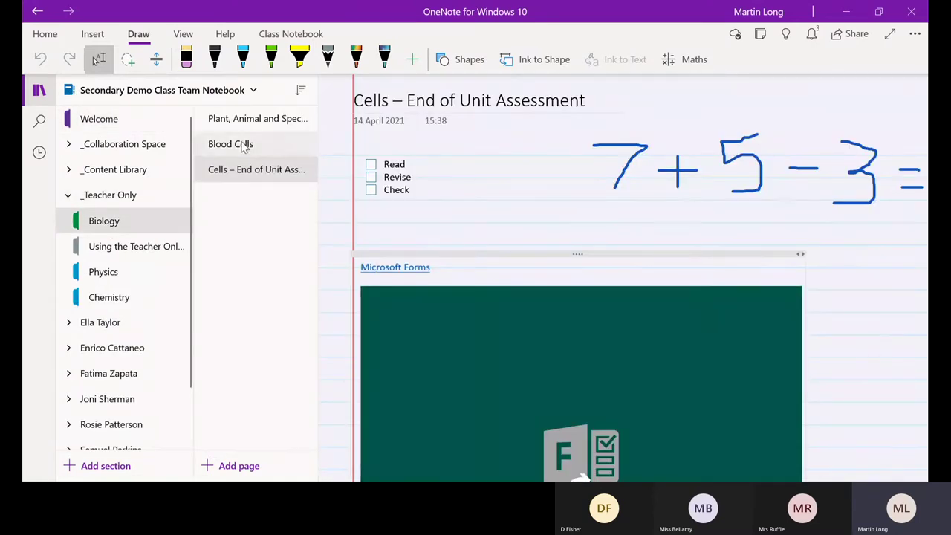
left_click(251, 141)
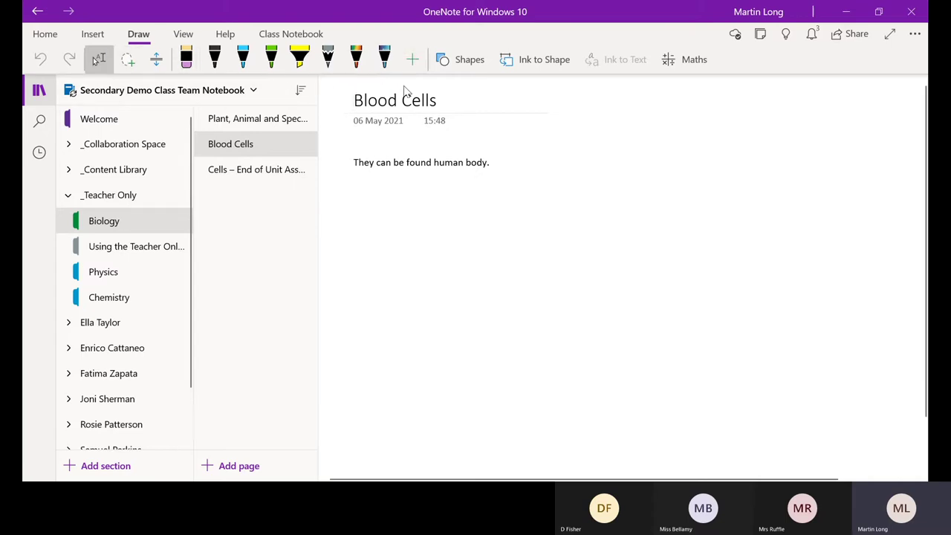
Search online pictures for "Blood cell" and insert a picture of many red blood cells below the page's sentence
left_click(243, 64)
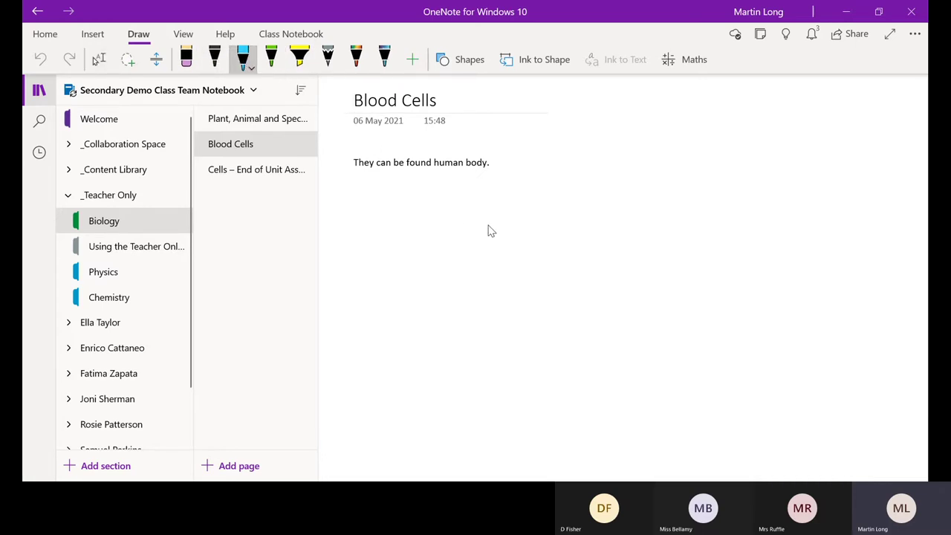
left_click(99, 37)
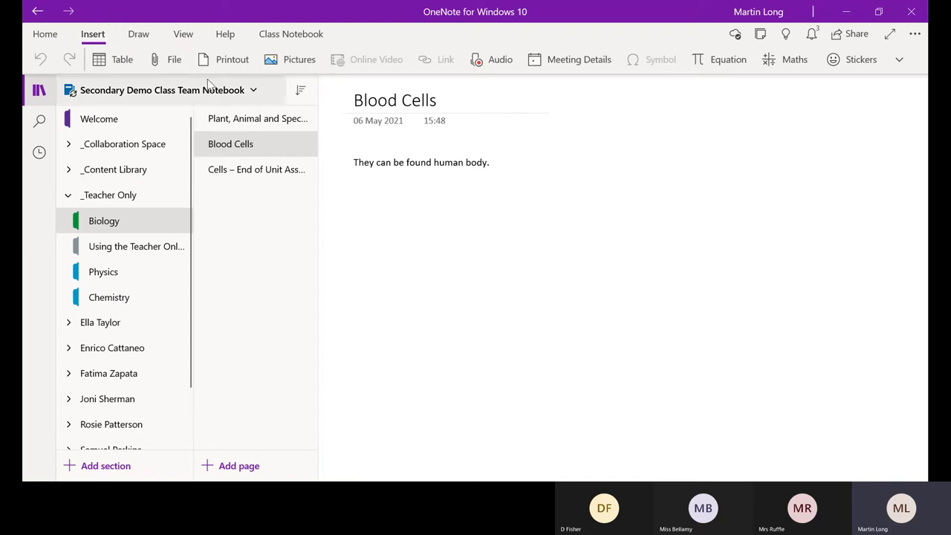
left_click(307, 64)
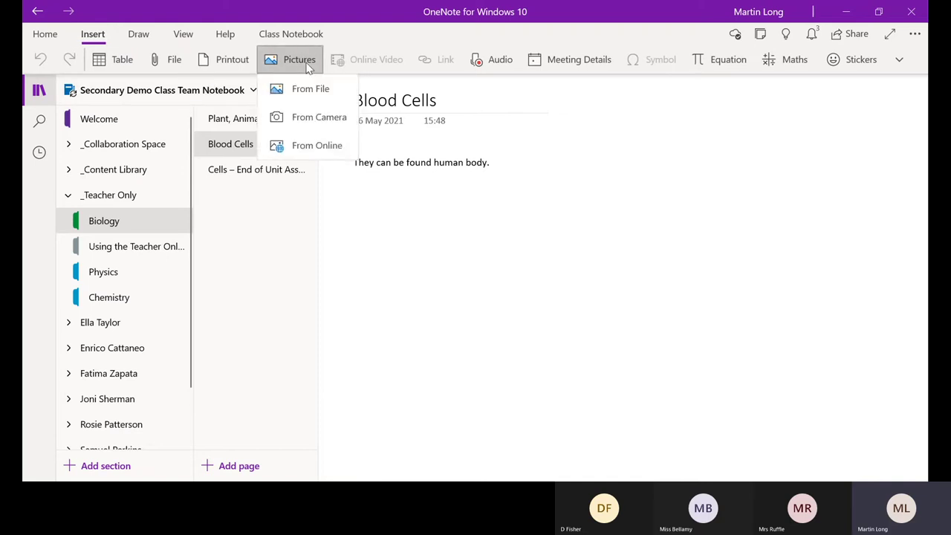
left_click(308, 143)
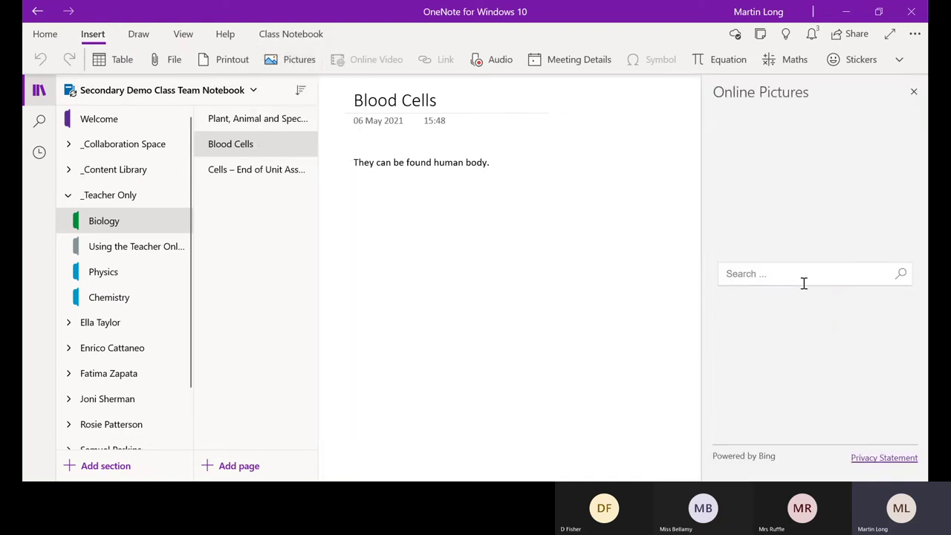
type("Blood cell")
key("Return")
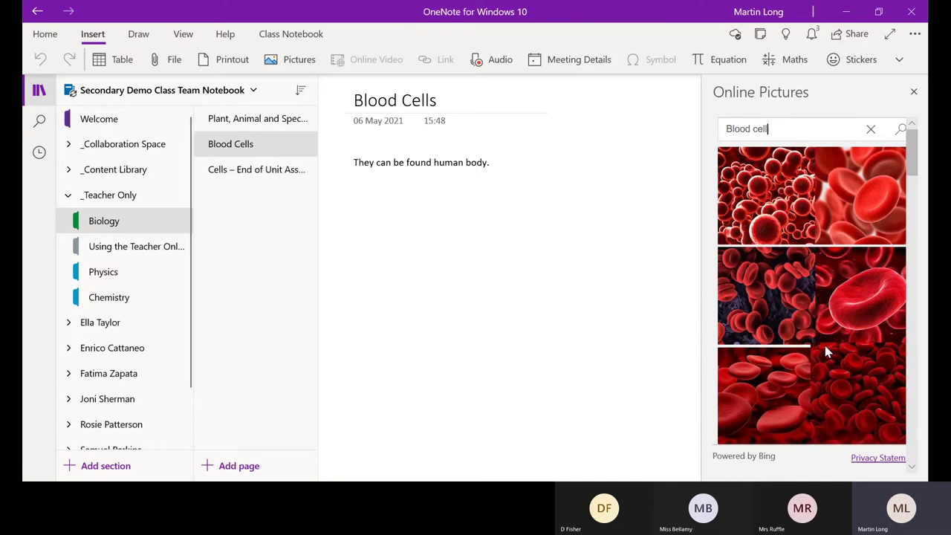
left_click(866, 306)
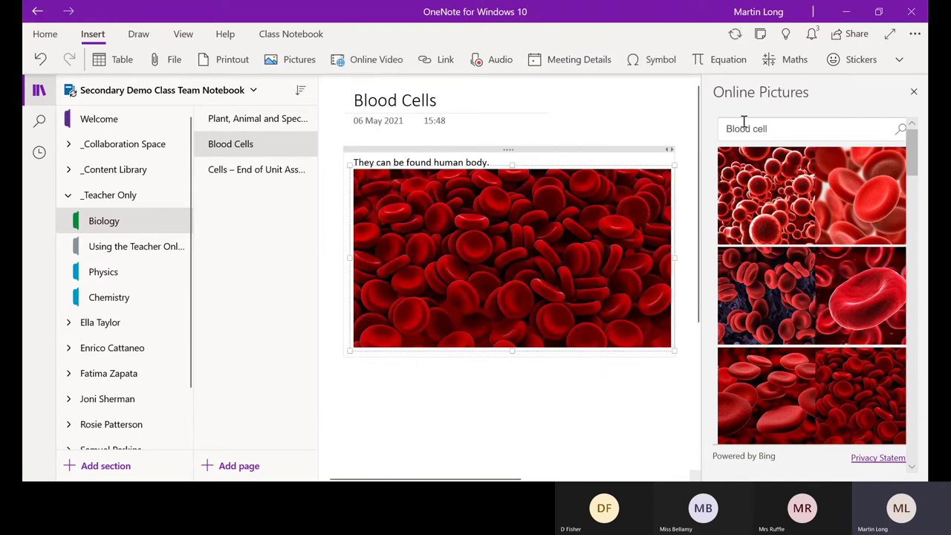
left_click(912, 87)
Move the container with the sentence and picture slightly down and to the right on the Blood Cells page
left_click_drag(628, 151, 583, 203)
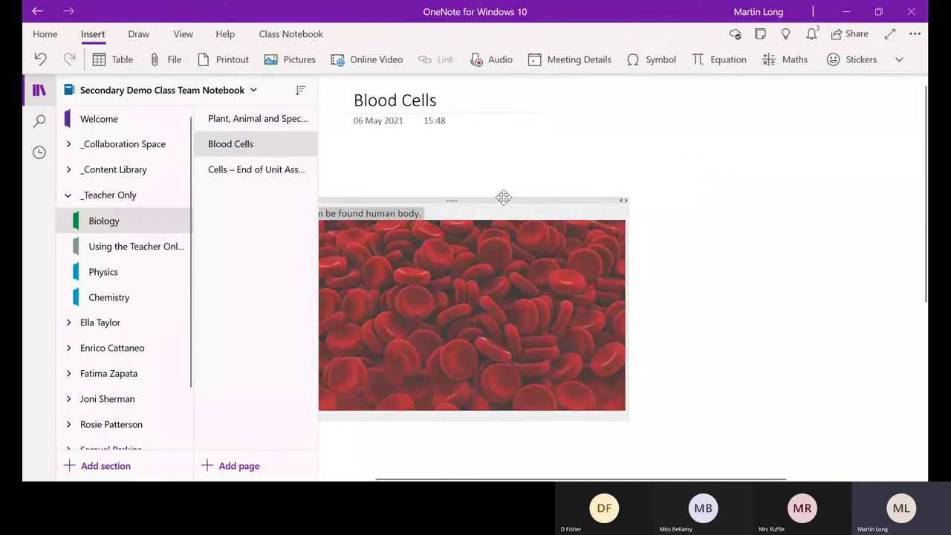
left_click_drag(504, 197, 600, 174)
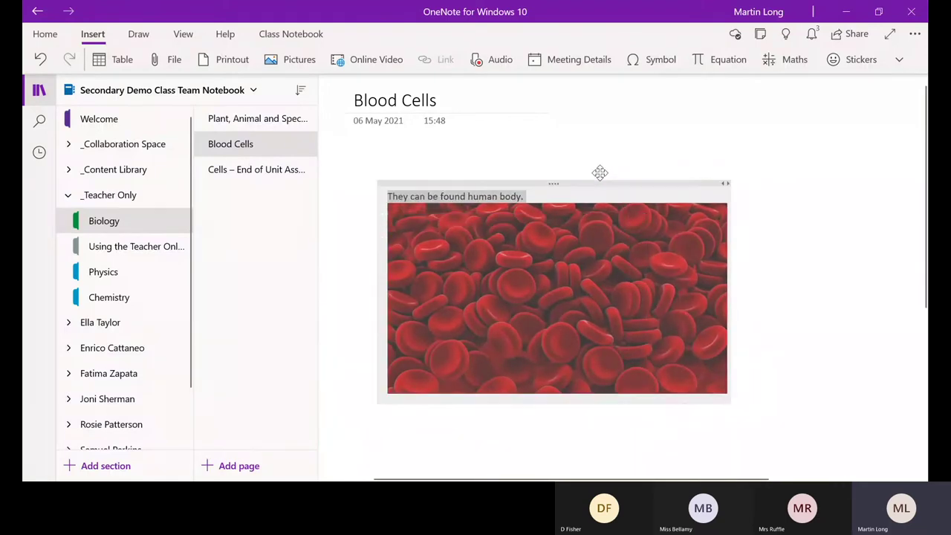
left_click(847, 287)
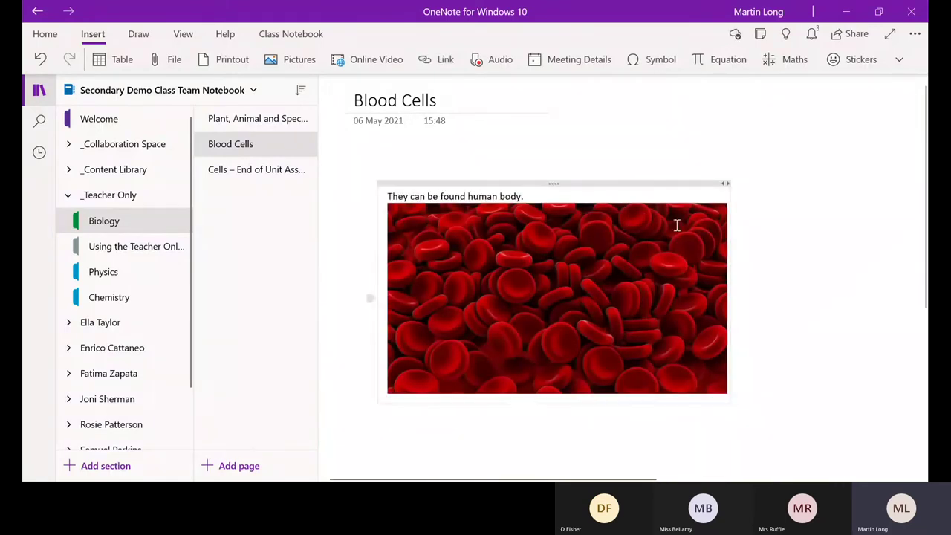
Draw a curved light blue pen line from the blank area beside the picture to a cell at its right edge
left_click(139, 34)
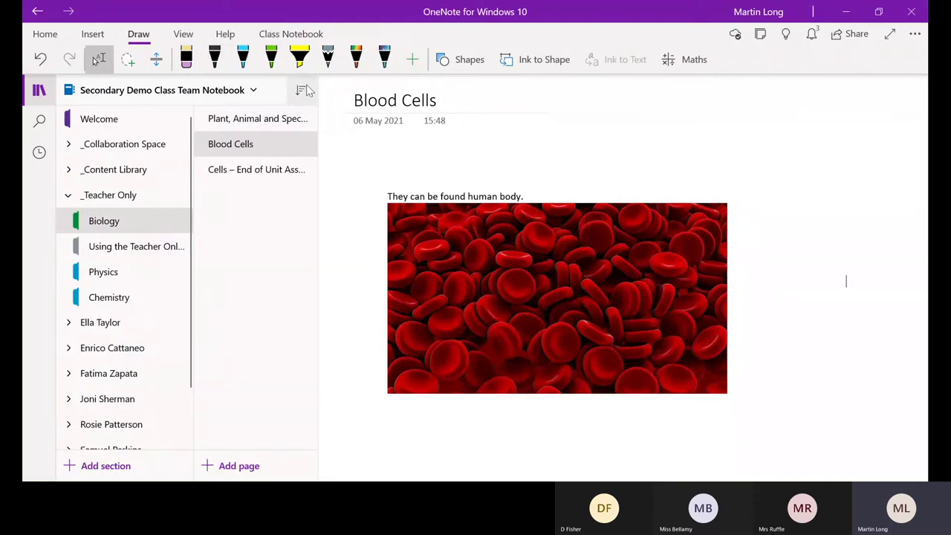
left_click(244, 61)
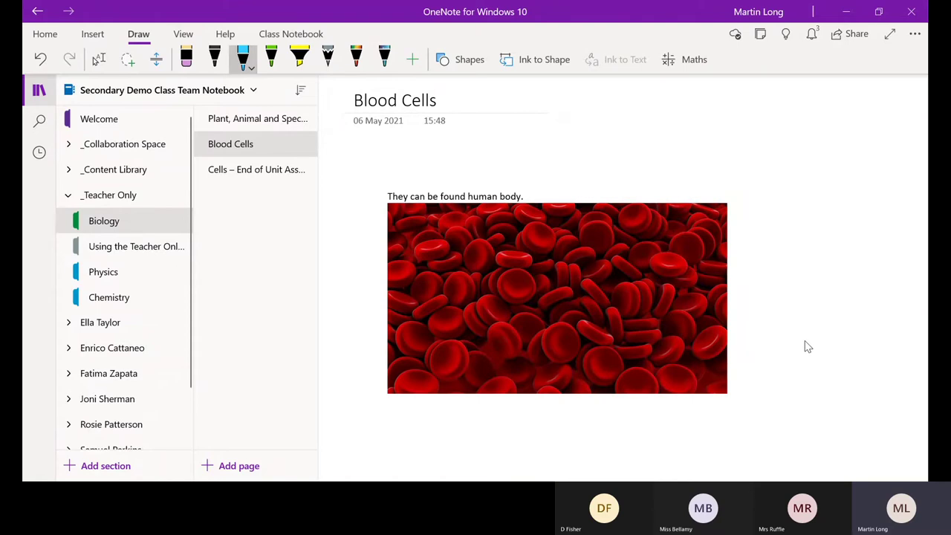
mouse_move(842, 339)
left_mouse_down()
mouse_move(779, 352)
mouse_move(718, 342)
left_mouse_up()
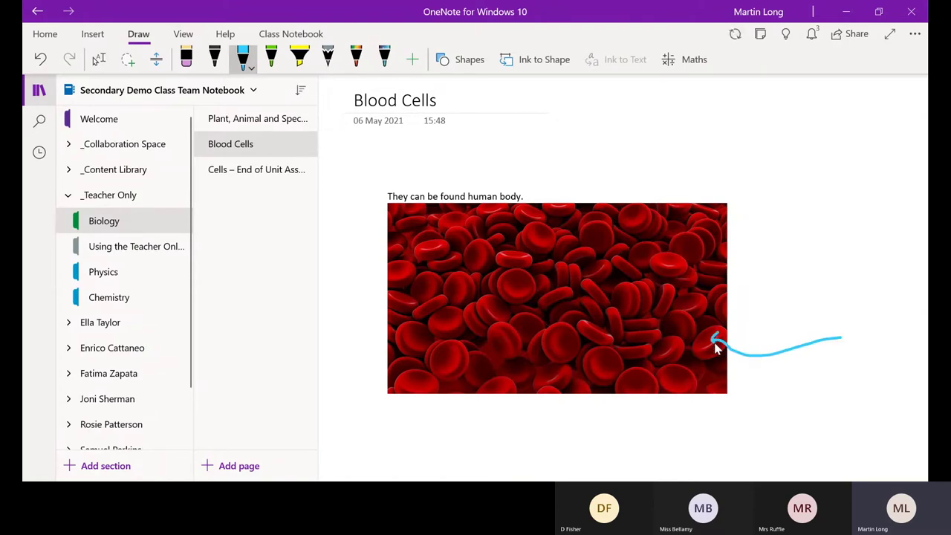
Add the text label "Concave design to pick up oxgen" at the outer end of the light blue line
left_click(99, 58)
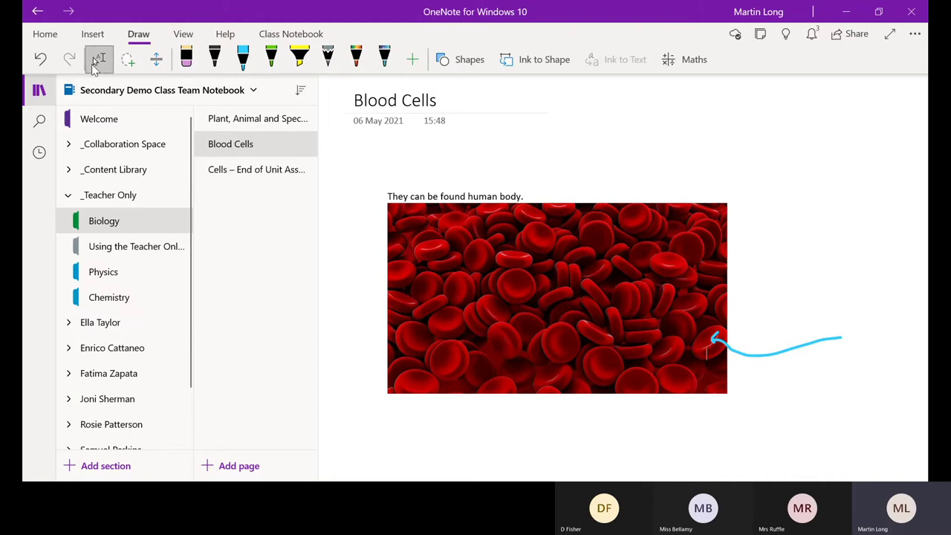
left_click(844, 341)
left_click(877, 354)
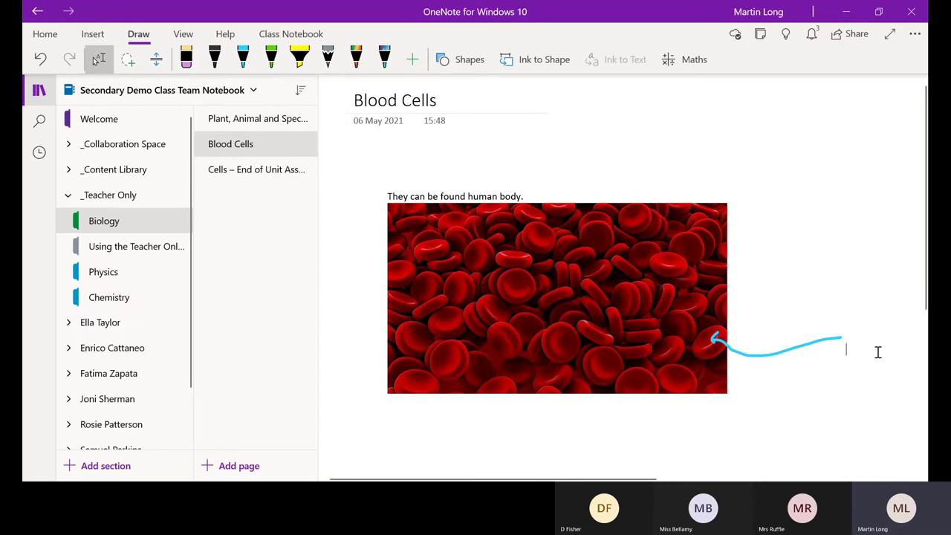
type("Coc")
key("BackSpace")
type("ncave")
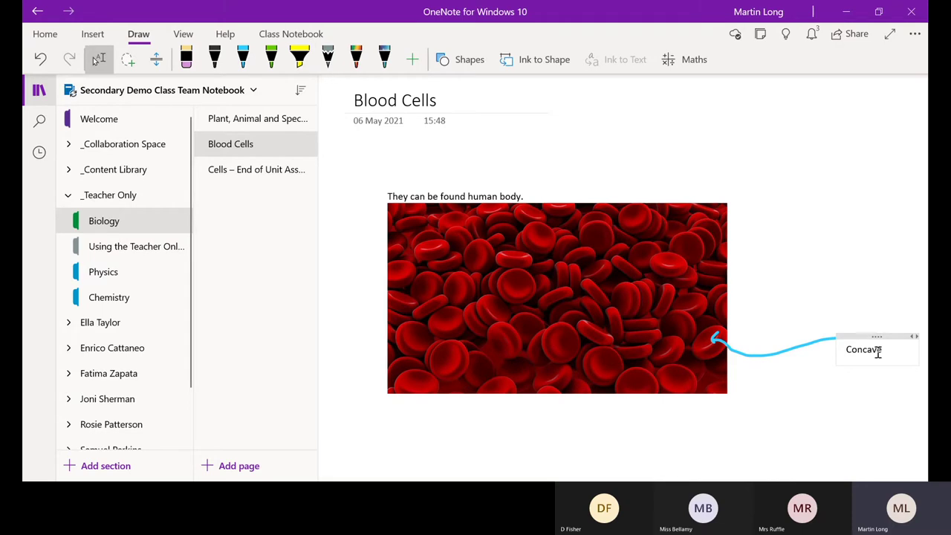
type(" design to pic")
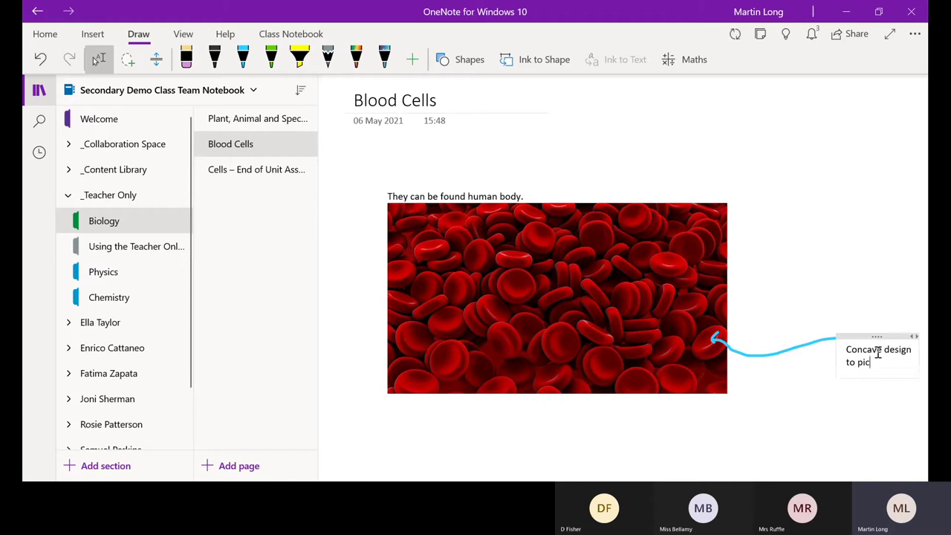
type("k up oxgen")
left_click(643, 354)
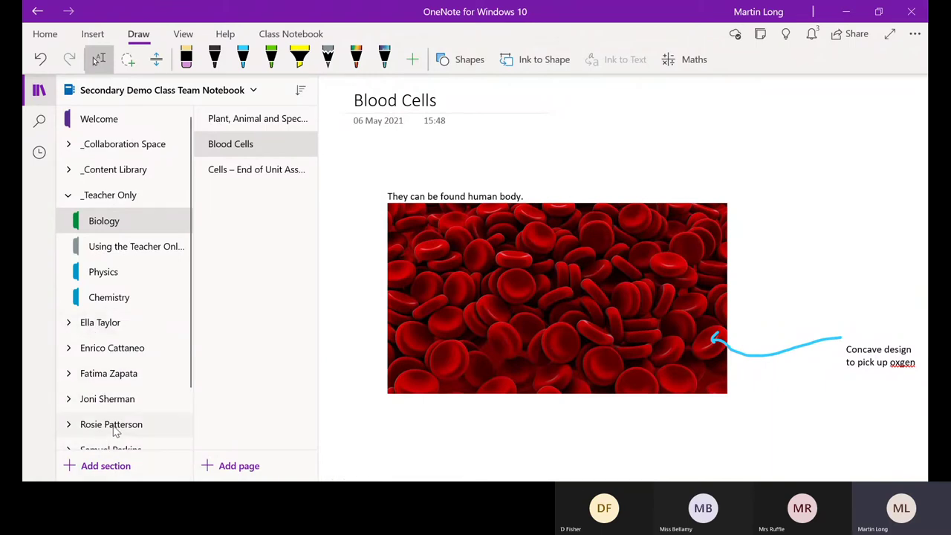
Look at the Plant, Animal and Specialised Cells page in the first student's Biology section and collapse that student's notebook
left_click(108, 322)
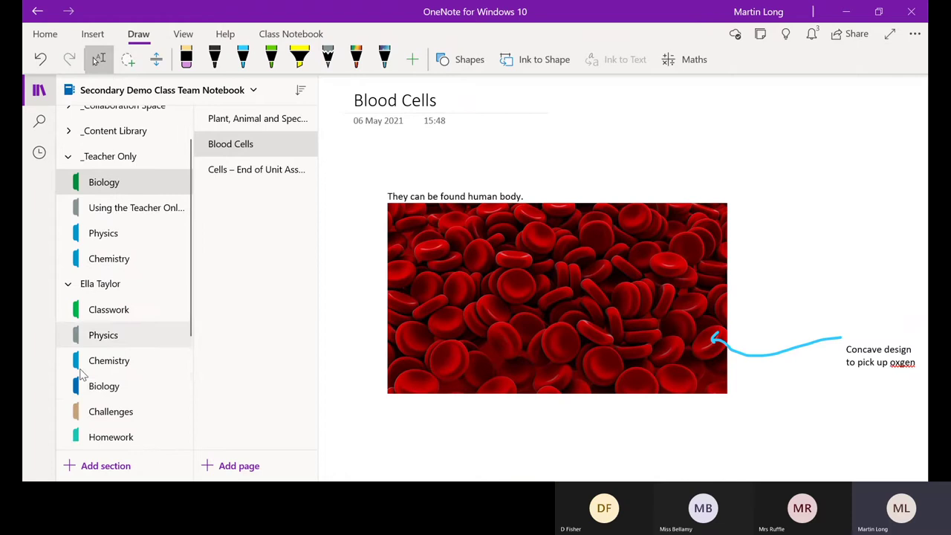
left_click(114, 392)
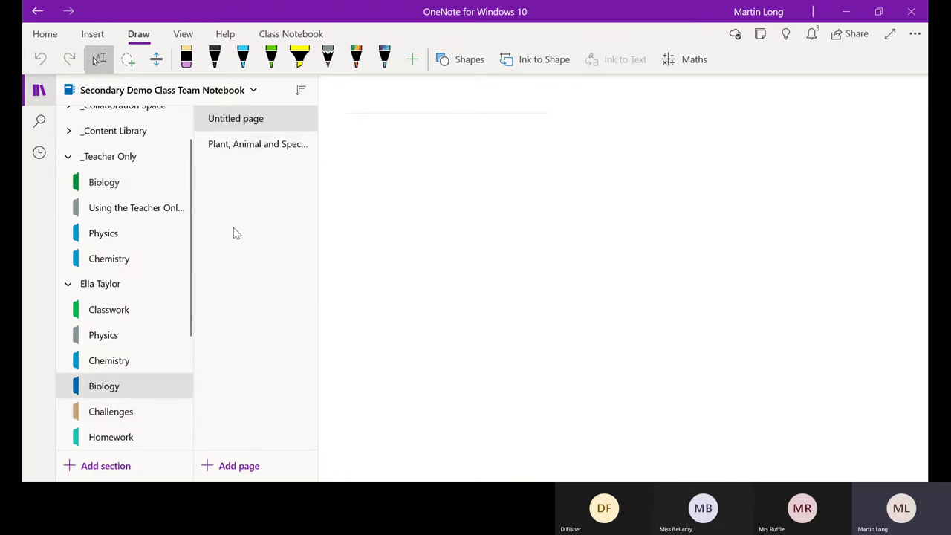
left_click(243, 148)
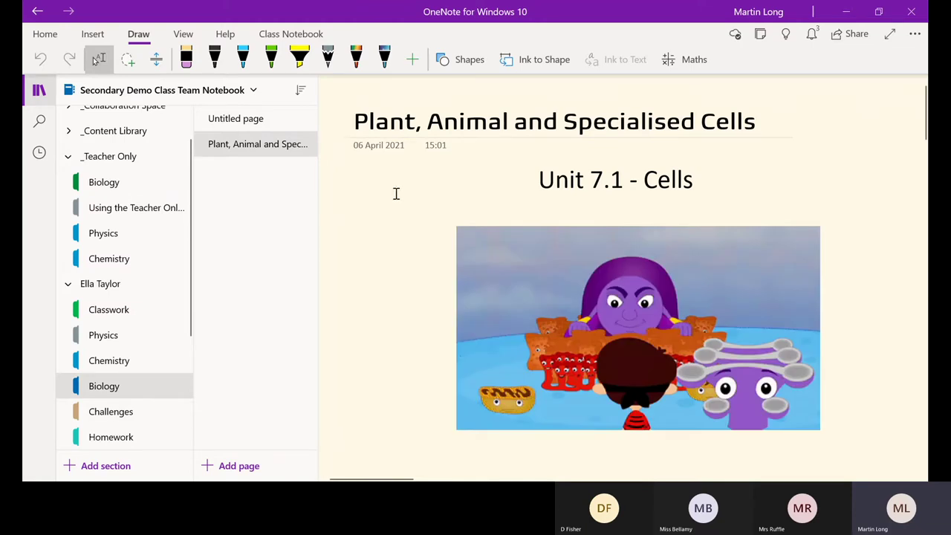
scroll(396, 194, "right", 10)
scroll(396, 193, "left", 10)
left_click(300, 68)
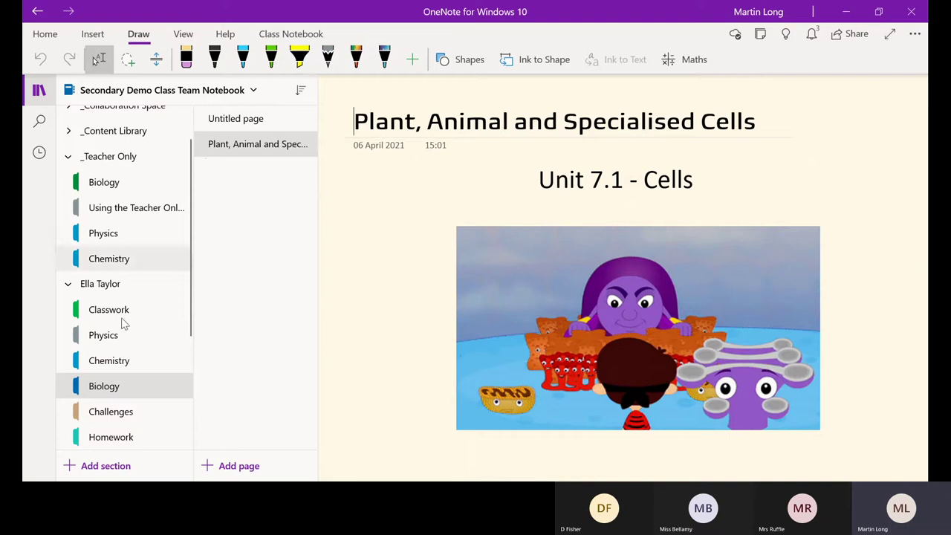
left_click(67, 289)
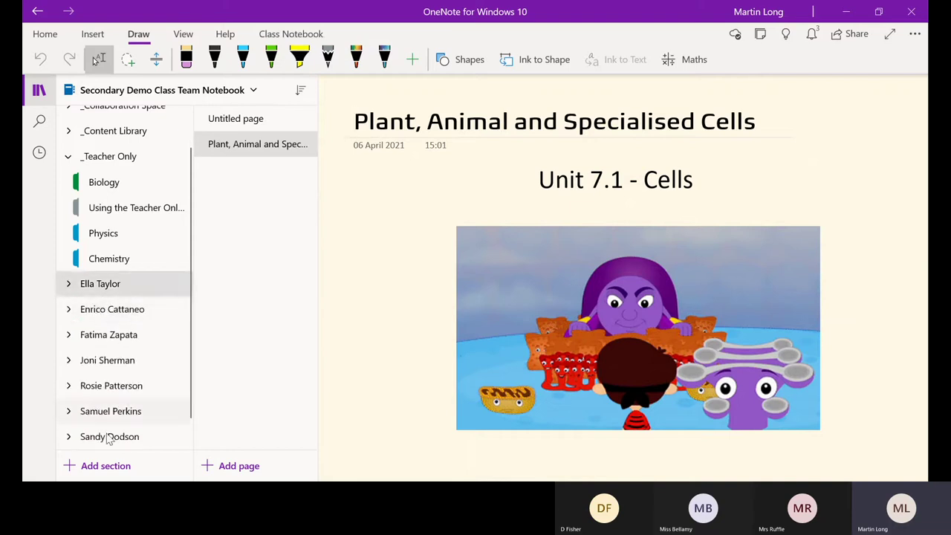
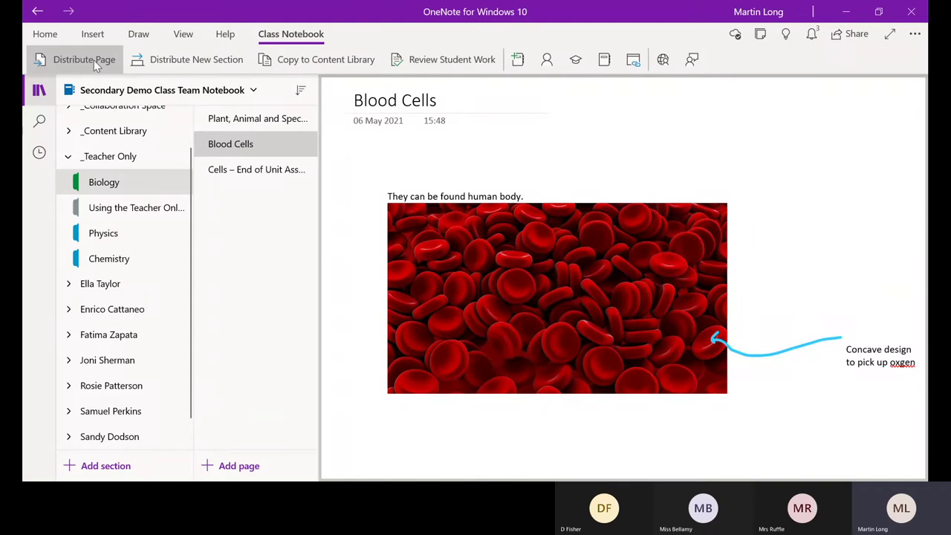
Start a Group Distribution of the Blood Cells page and name a new student group "Whole Class"
left_click(93, 60)
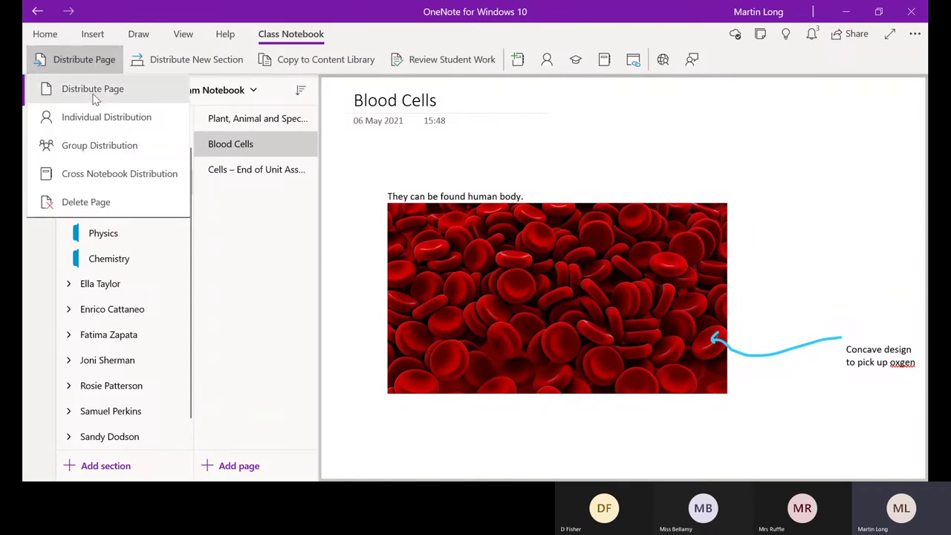
left_click(100, 144)
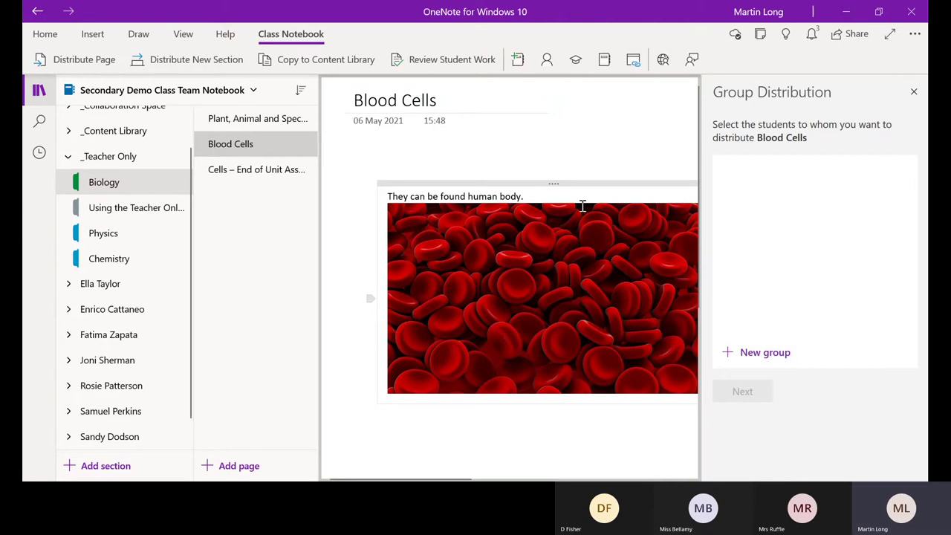
left_click(729, 355)
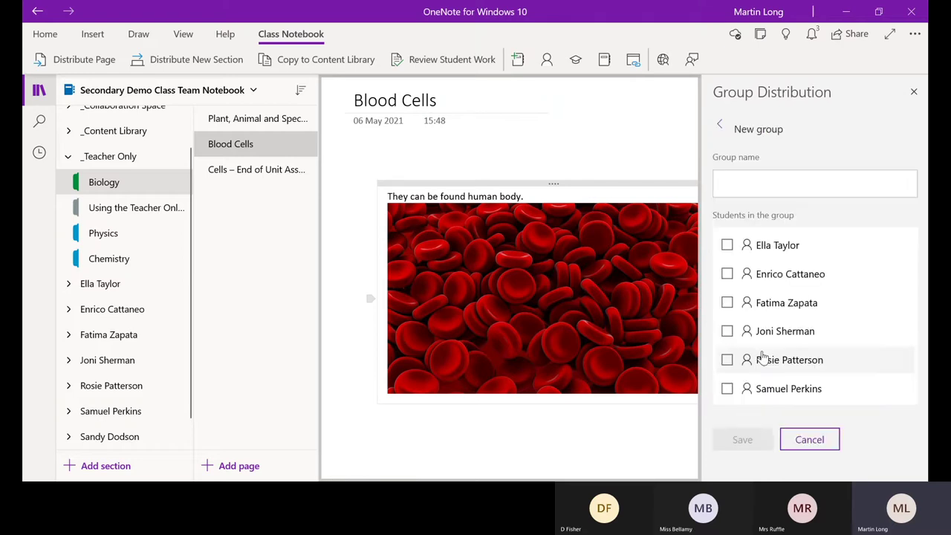
left_click(754, 190)
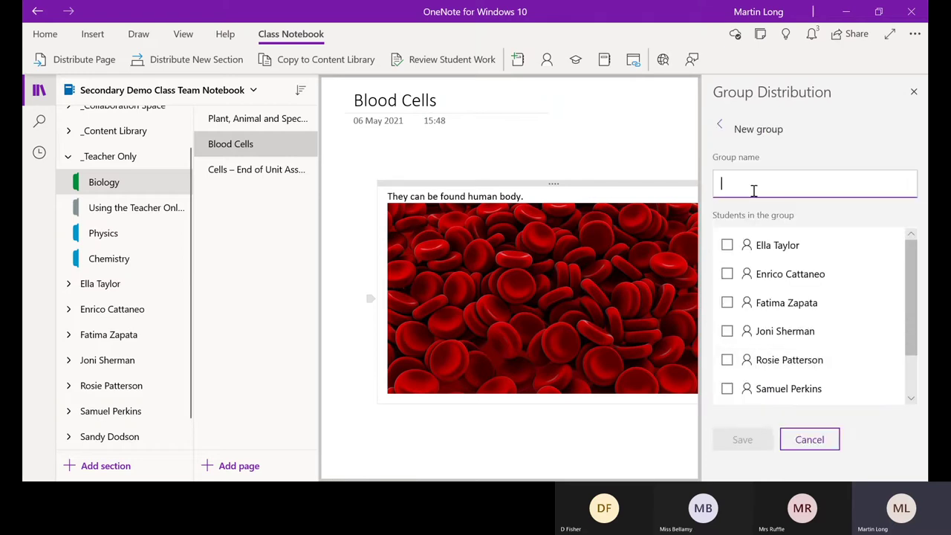
type("Whole C")
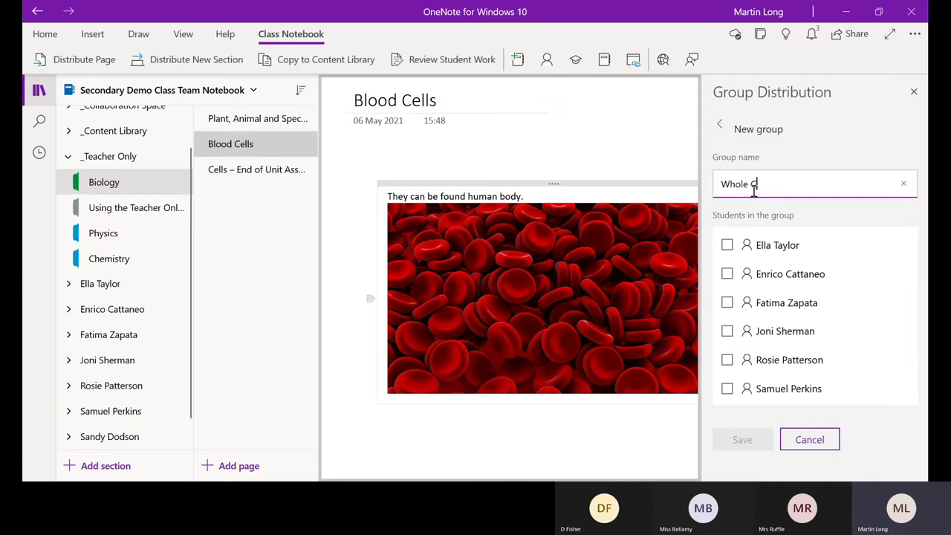
type("lass")
key("Tab")
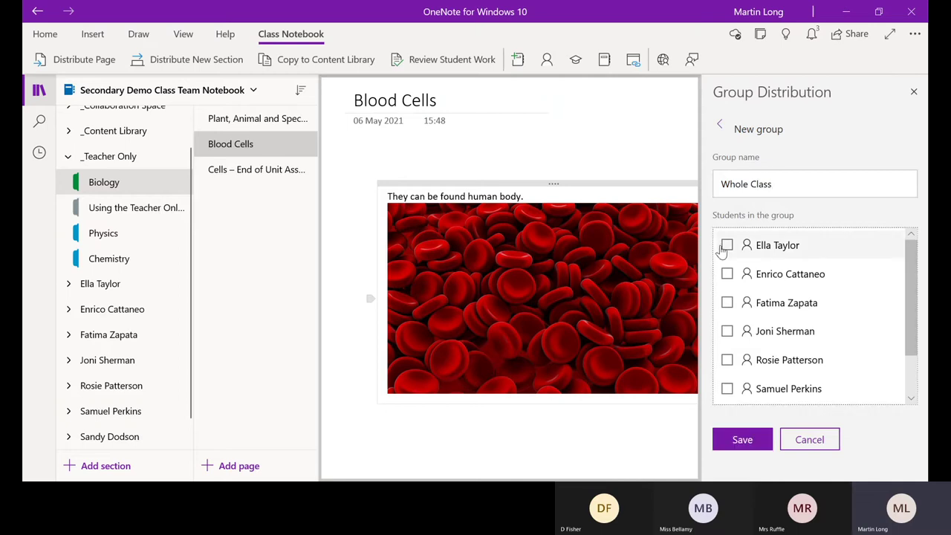
Add all eight listed students to the Whole Class group, save it and return to the group list
left_click(725, 247)
left_click(727, 274)
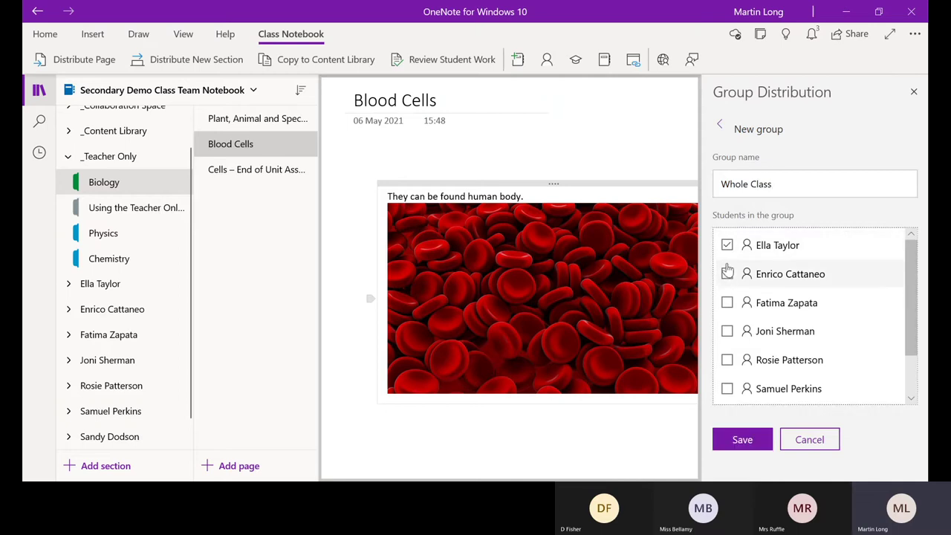
left_click(727, 304)
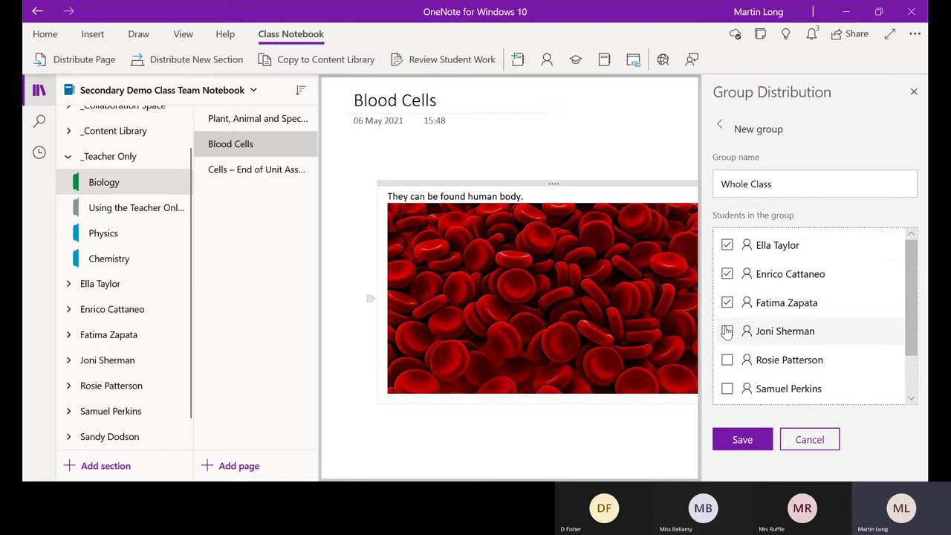
left_click(727, 331)
scroll(727, 327, "down", 2)
left_click(726, 304)
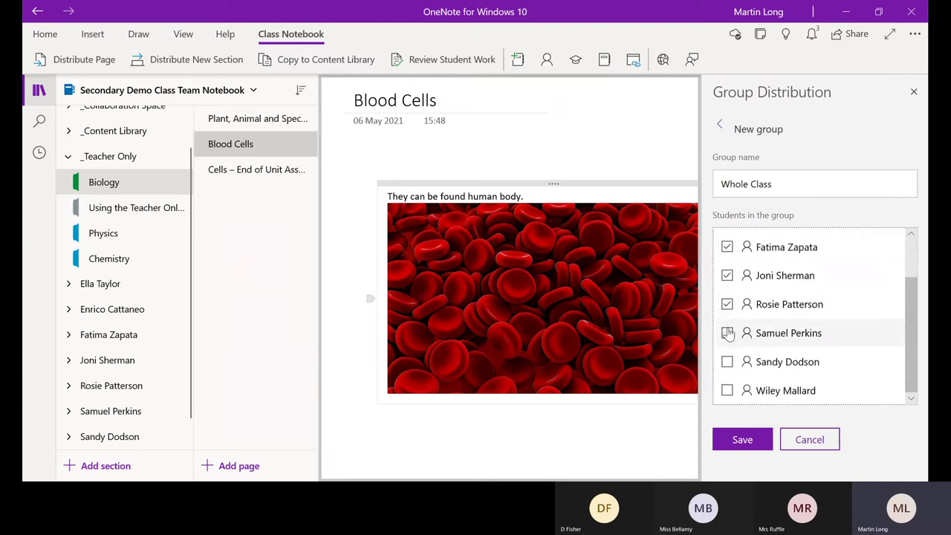
left_click(728, 333)
left_click(727, 362)
left_click(727, 390)
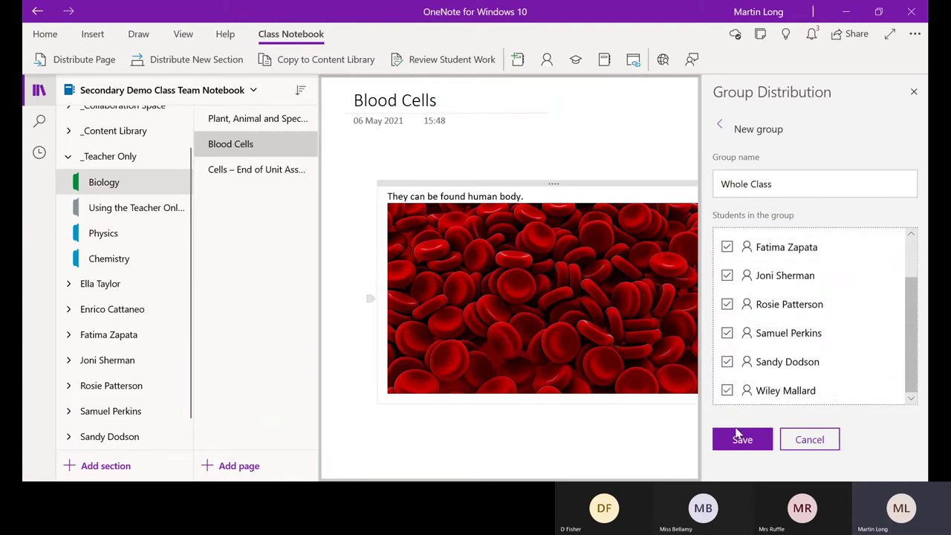
left_click(739, 438)
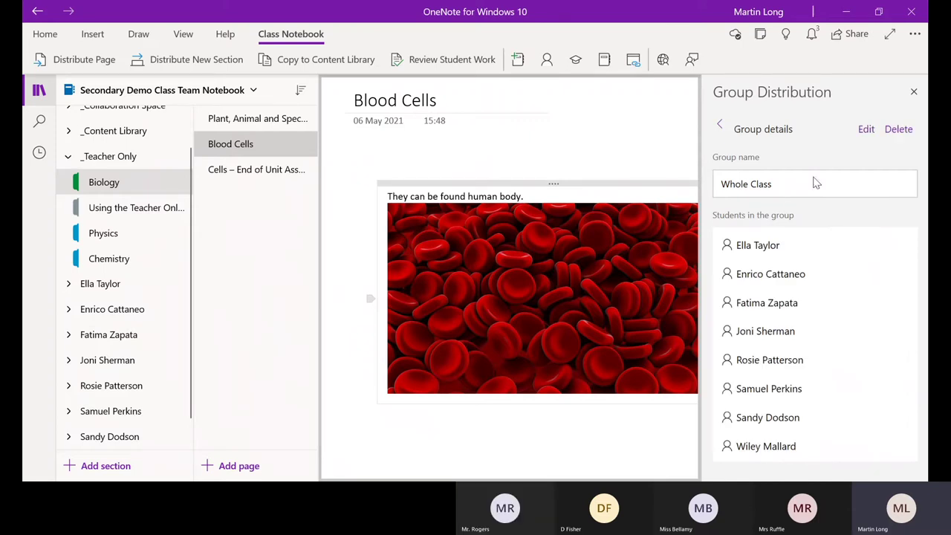
left_click(719, 125)
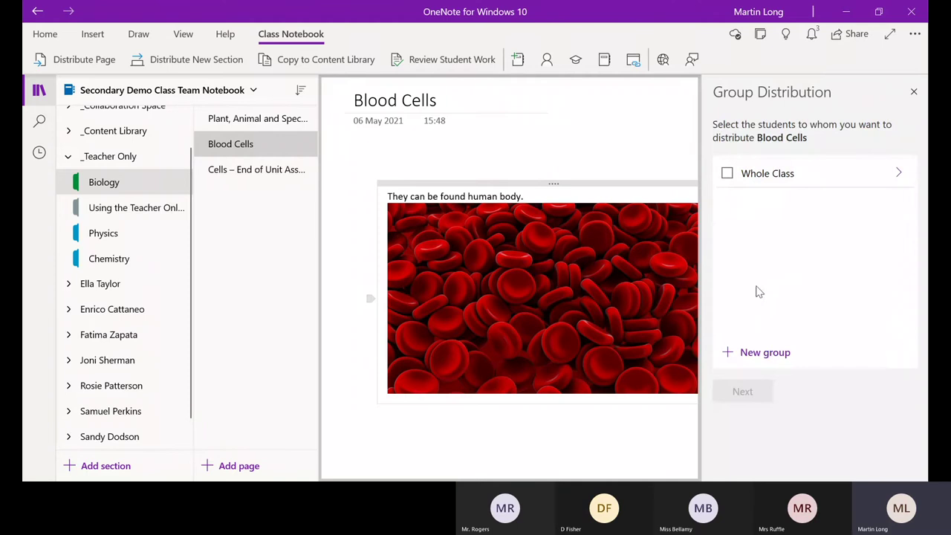
Create and save a student group named "Science Extension" containing the first, third and fifth listed students
left_click(755, 353)
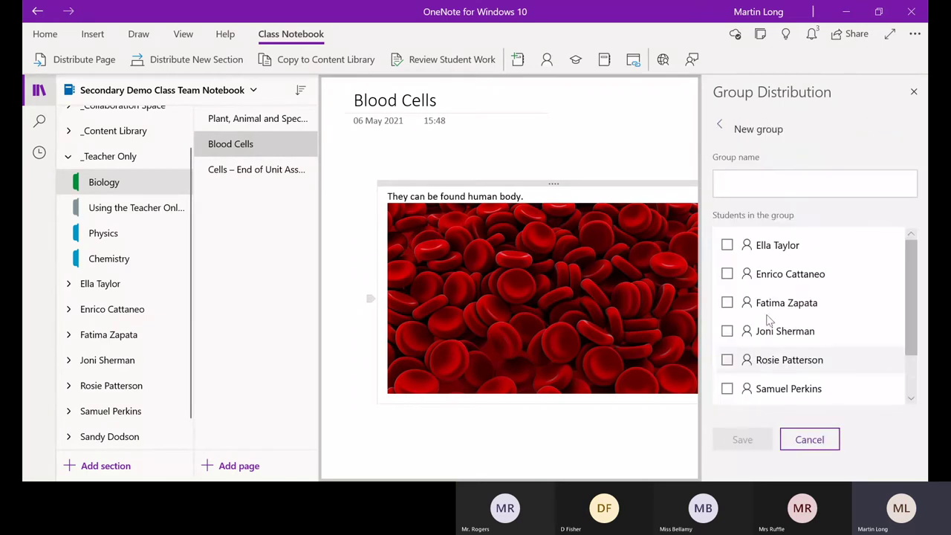
left_click(741, 189)
type("S")
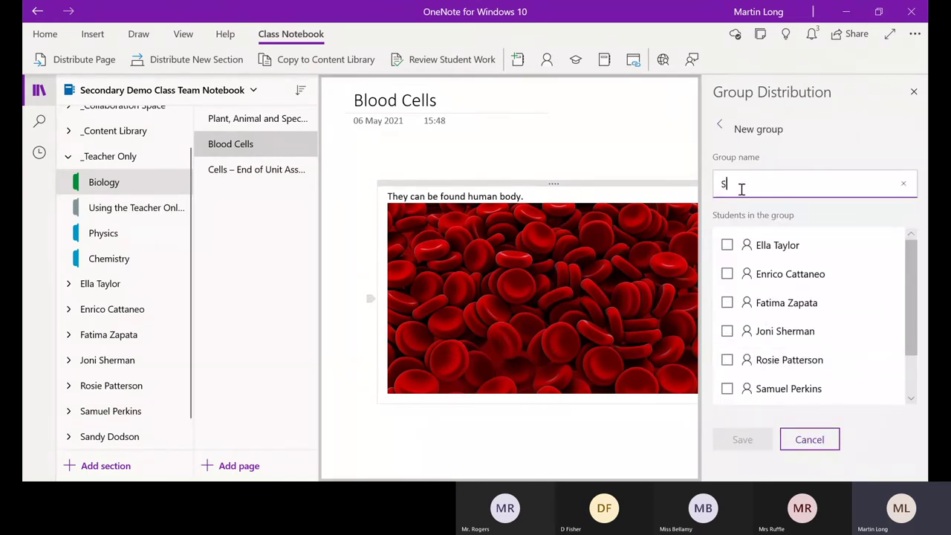
type("cience ")
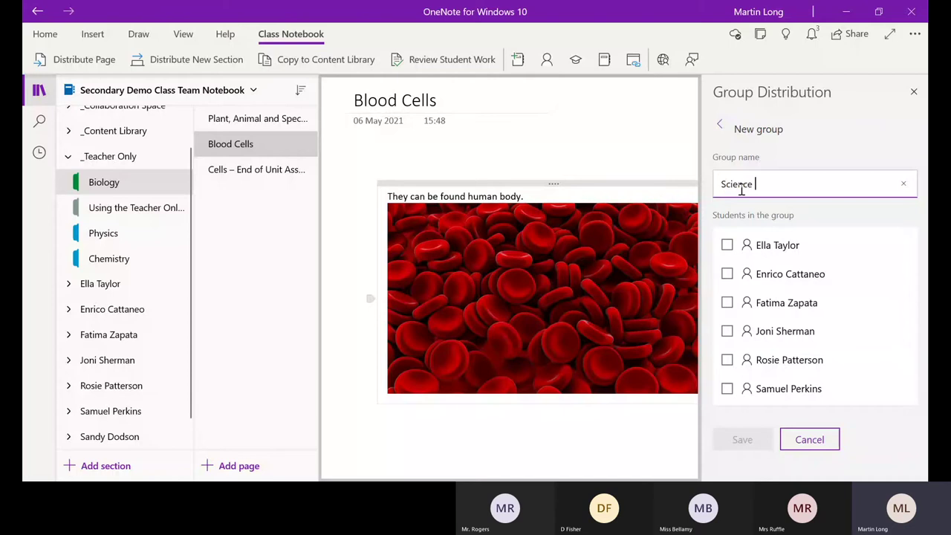
type("Extension")
left_click(727, 245)
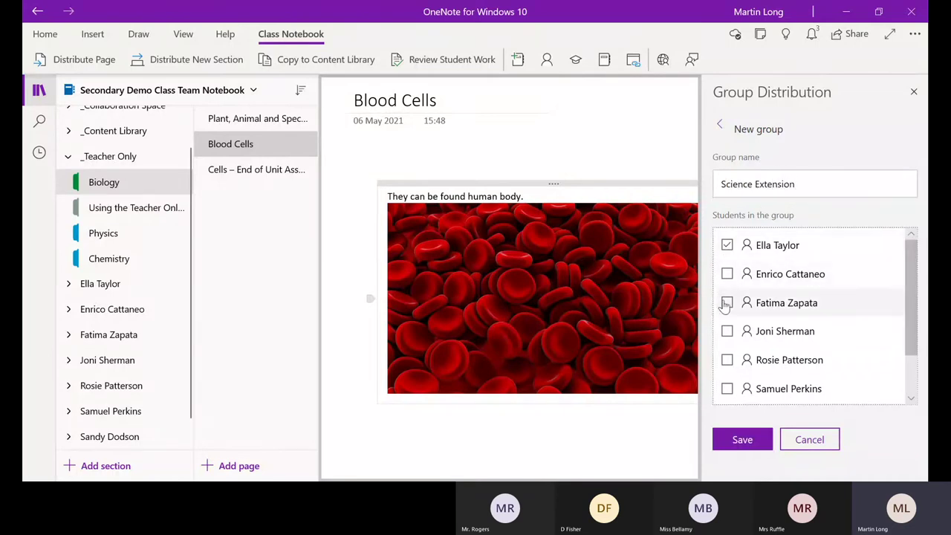
left_click(726, 303)
left_click(727, 360)
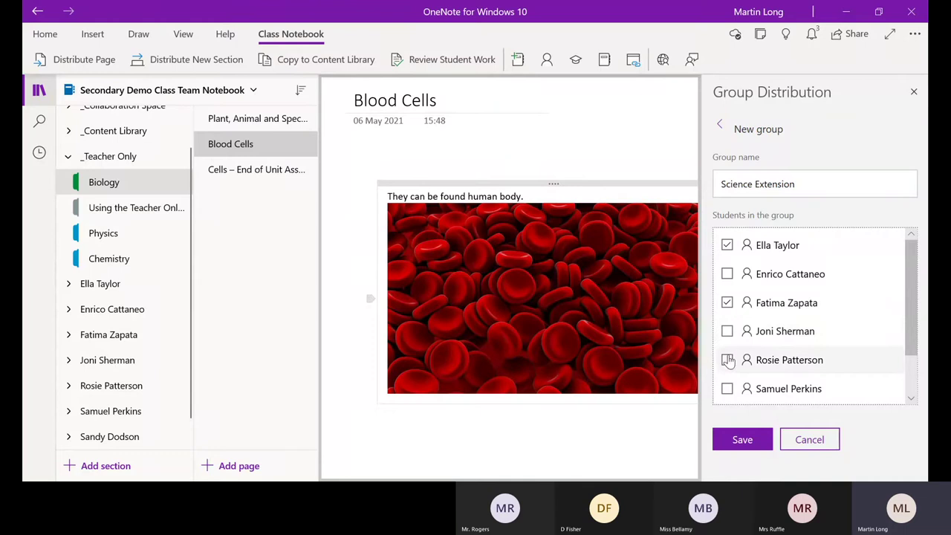
left_click(746, 440)
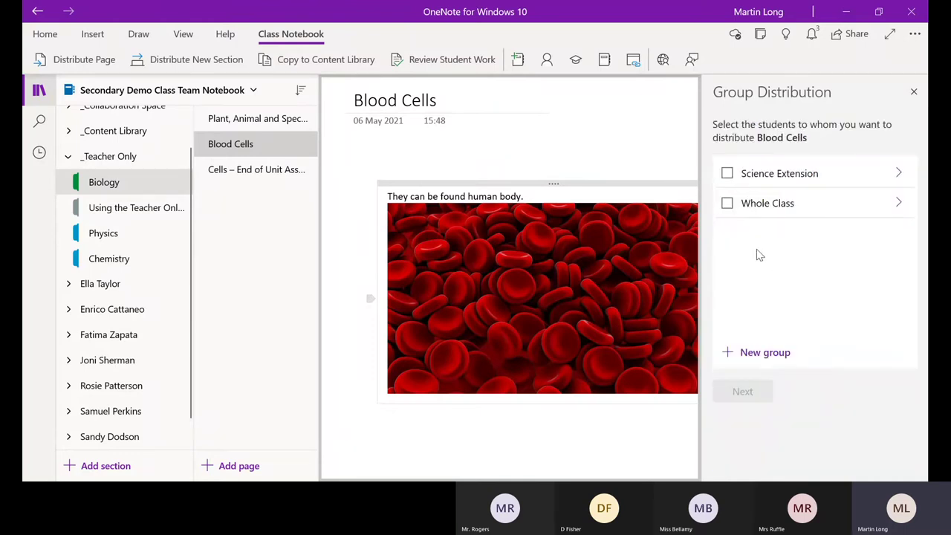
Distribute the Blood Cells page to the Biology section of the Science Extension group and close Group Distribution
left_click(726, 174)
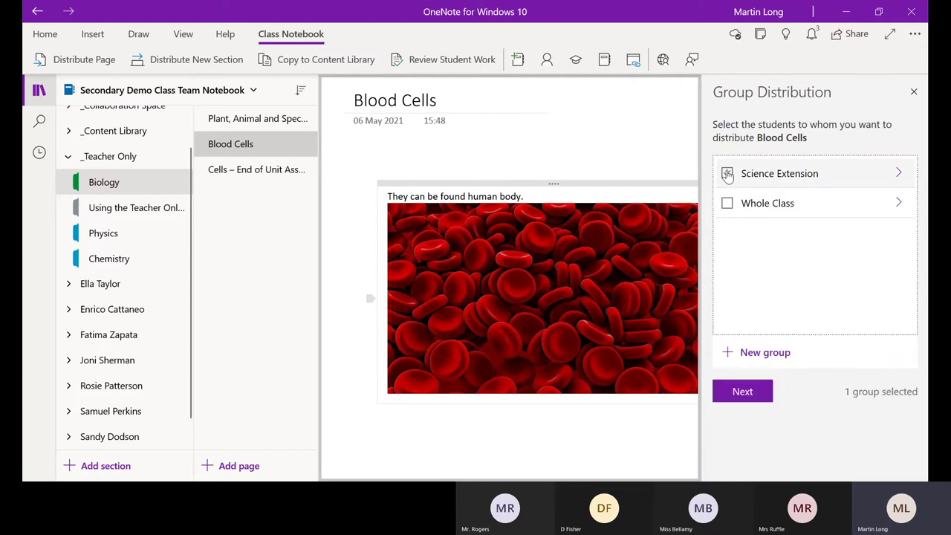
left_click(758, 400)
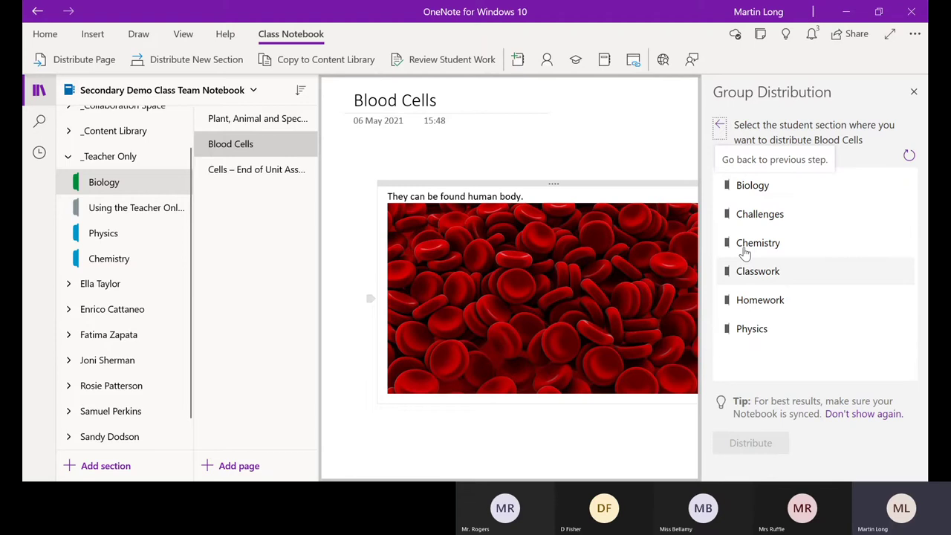
left_click(751, 188)
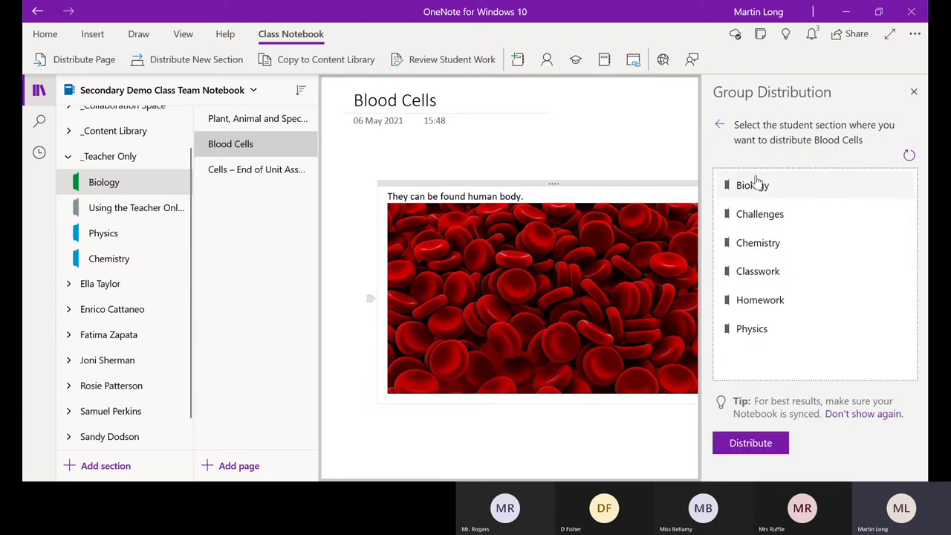
left_click(751, 443)
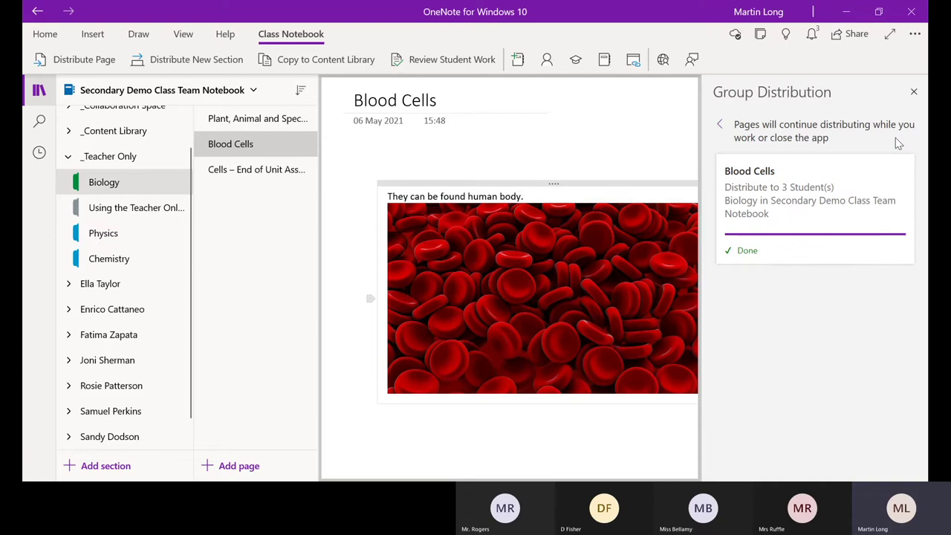
left_click(915, 91)
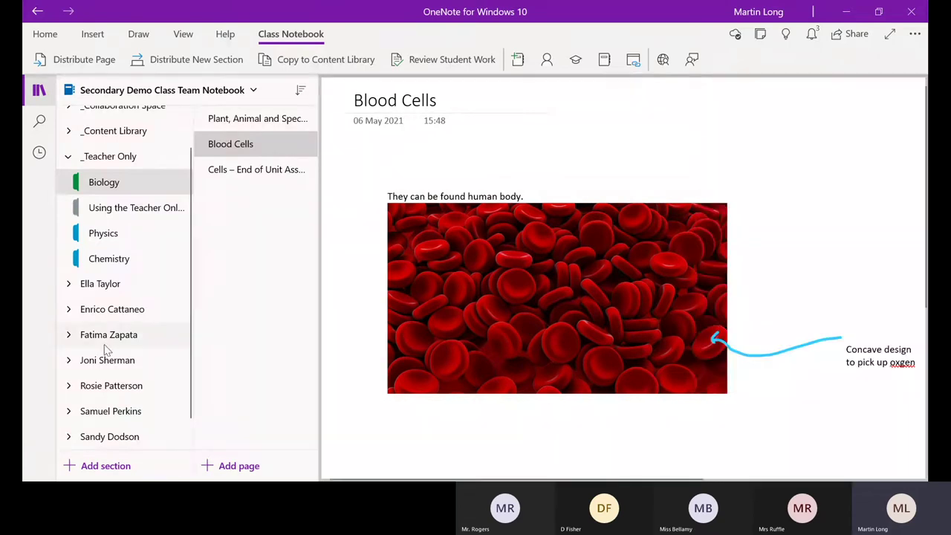
View the distributed Blood Cells page in the first student's Biology section
left_click(70, 287)
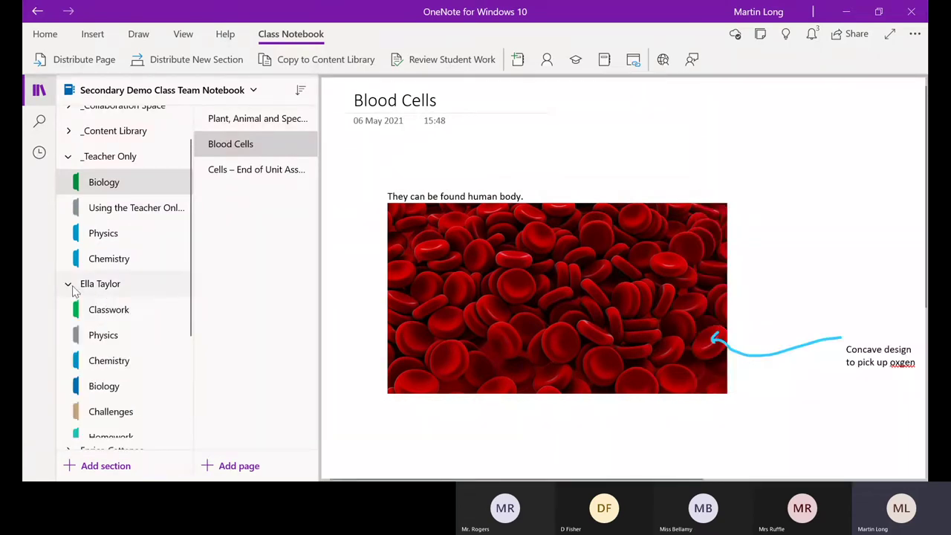
left_click(107, 386)
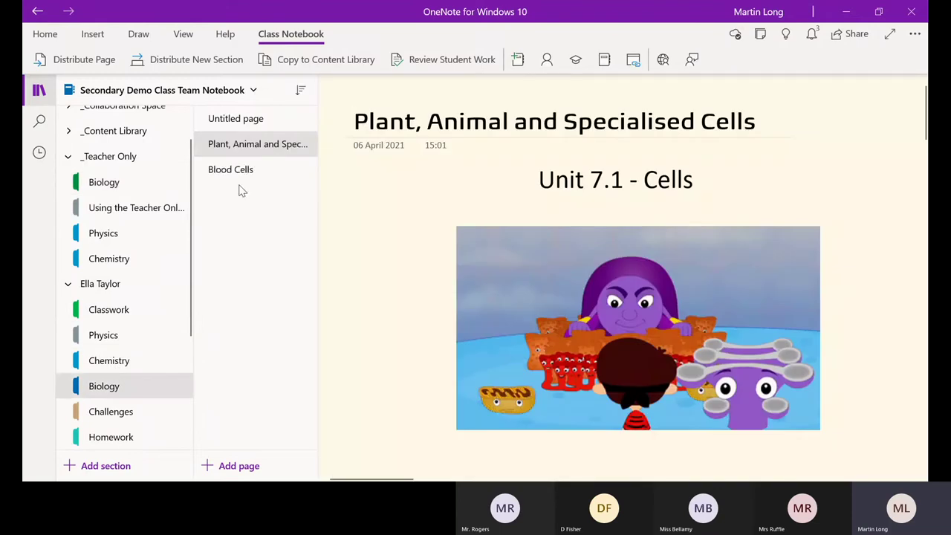
left_click(236, 172)
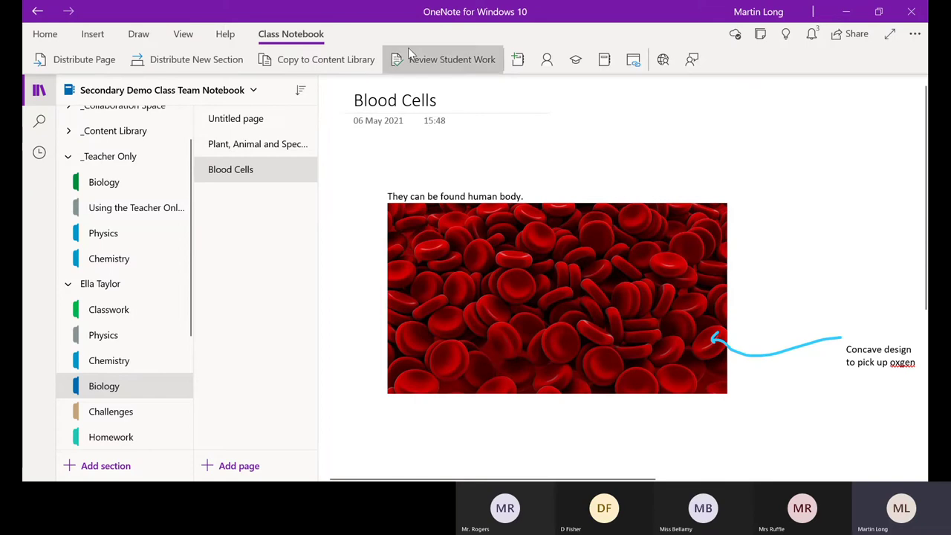
Record an audio note in the blank area above the concave design label, allowing OneNote to access the microphone
left_click(100, 35)
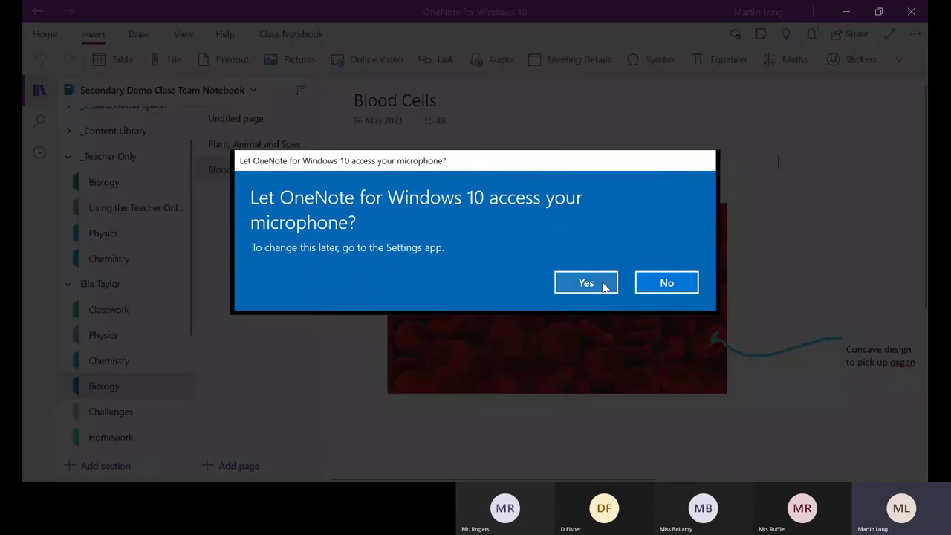
left_click(586, 283)
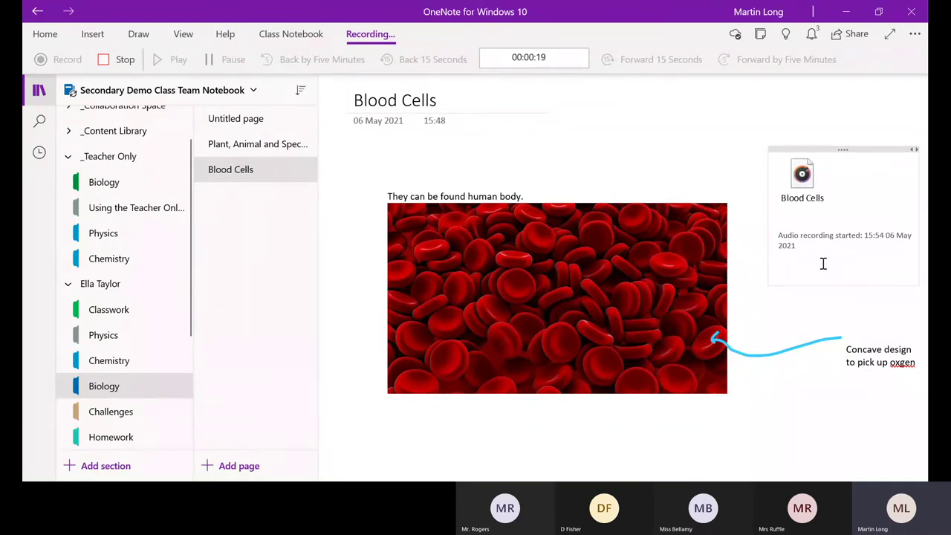
left_click(121, 64)
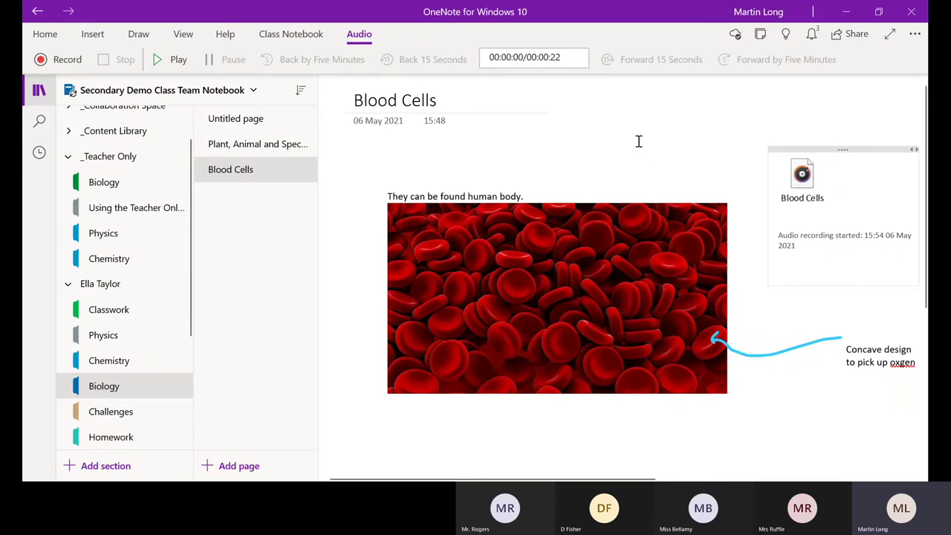
left_click(497, 147)
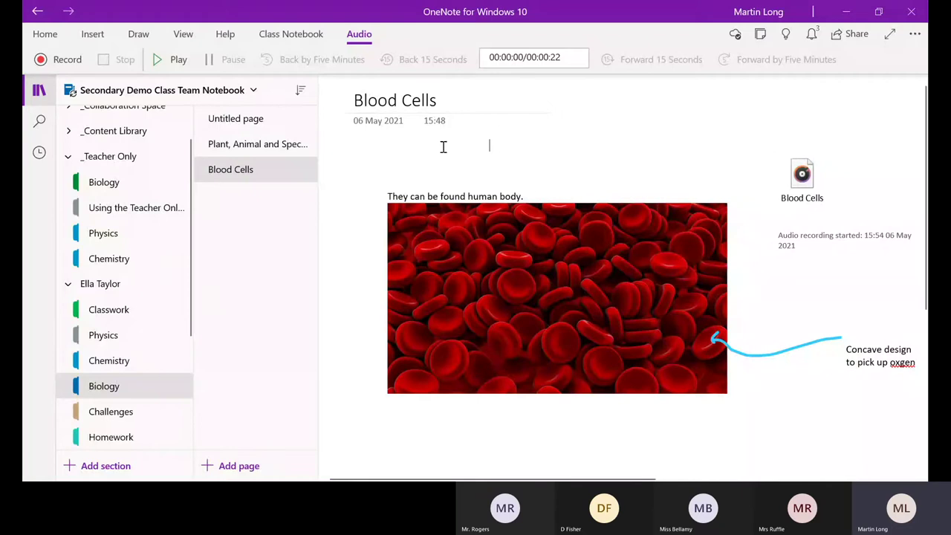
left_click(137, 37)
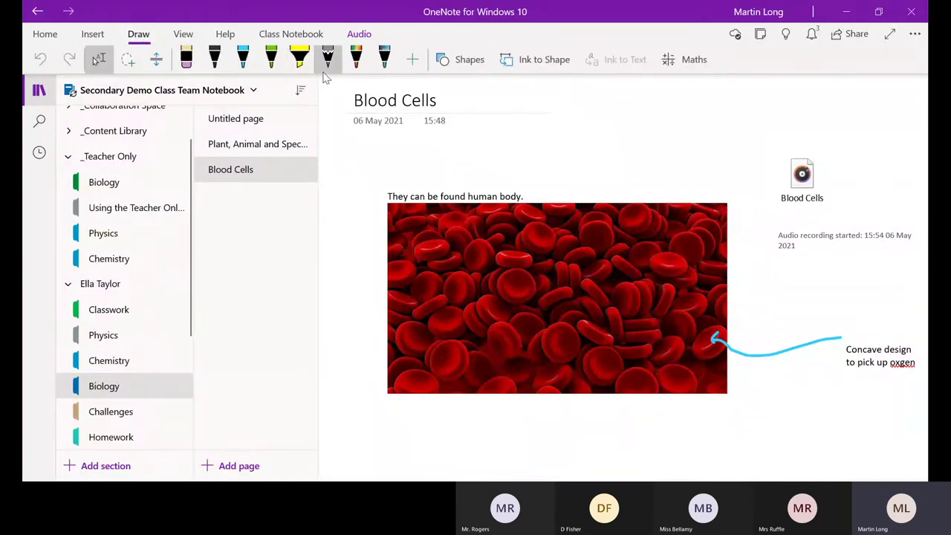
left_click(412, 59)
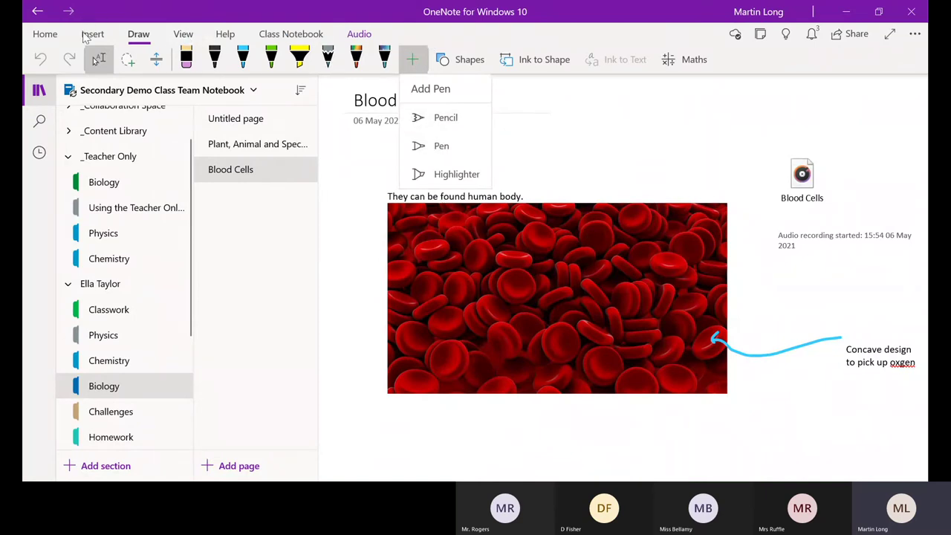
left_click(90, 35)
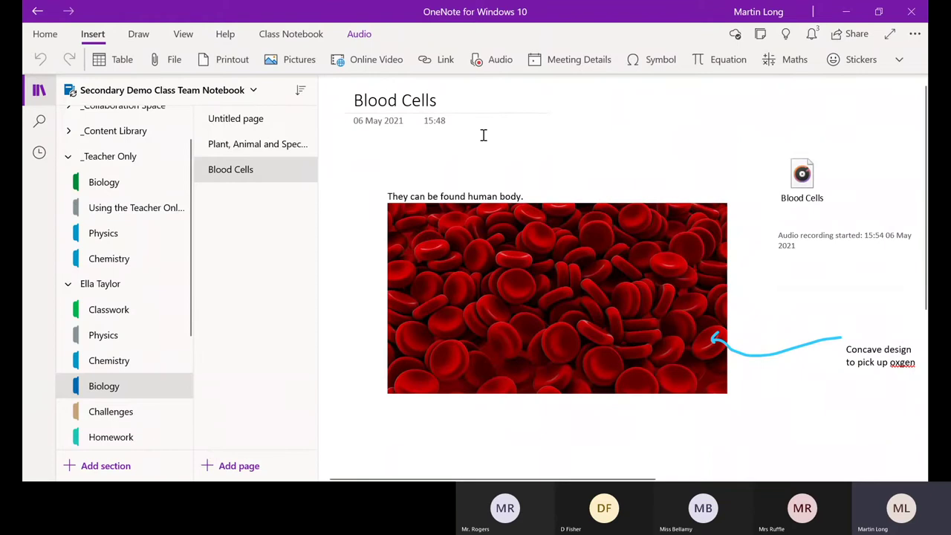
Try a pale pink and a pale blue-green page colour on the student's Blood Cells page
left_click(183, 33)
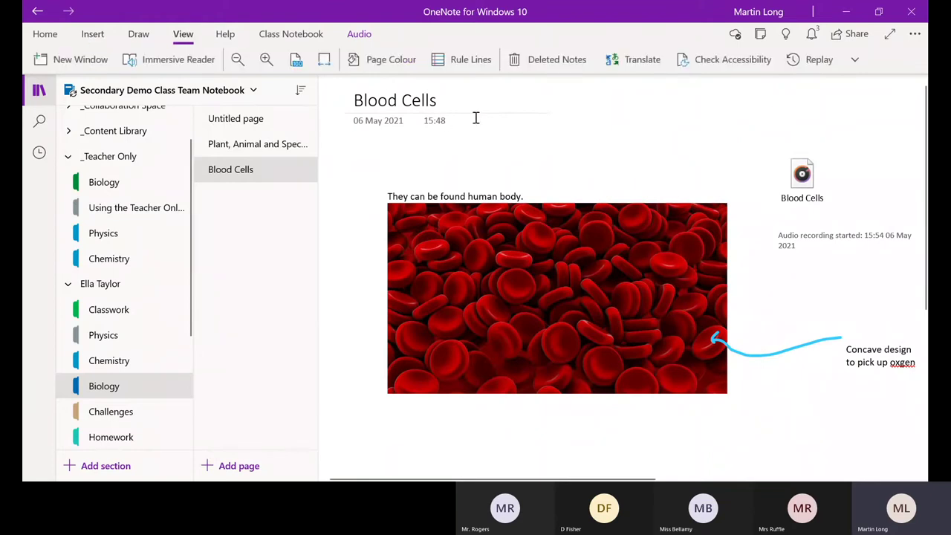
left_click(377, 59)
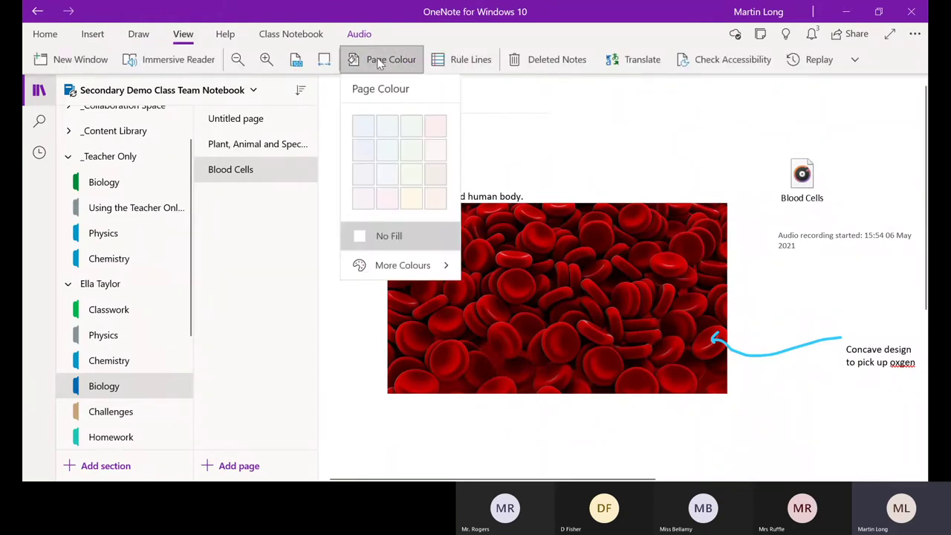
left_click(440, 148)
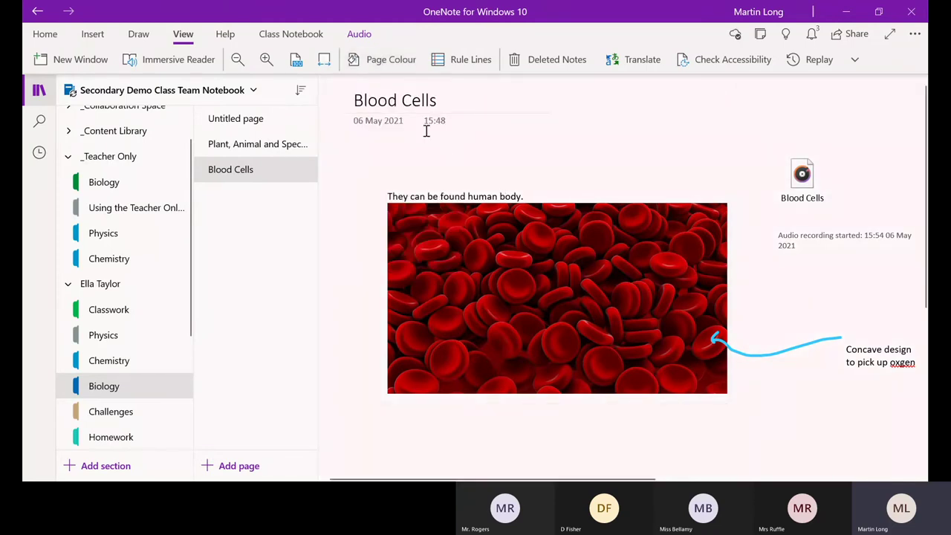
left_click(369, 63)
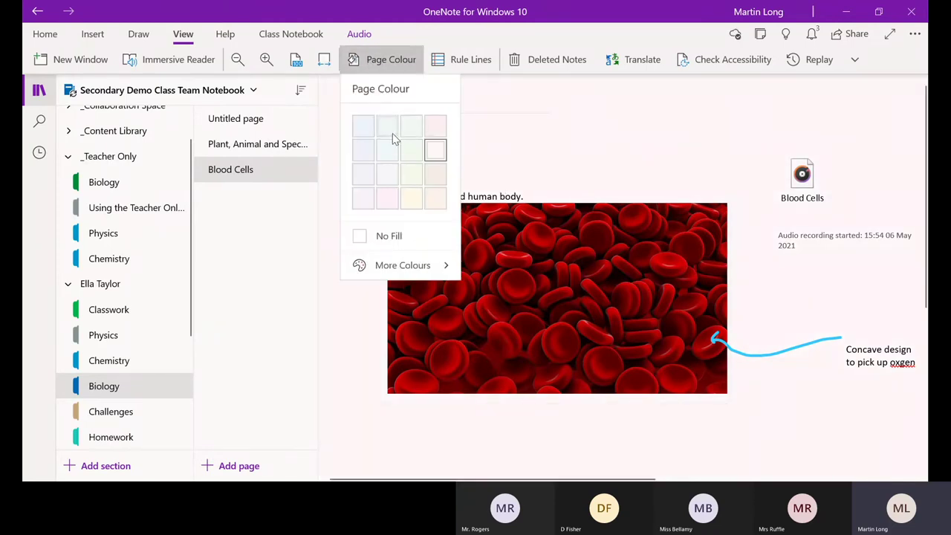
left_click(391, 130)
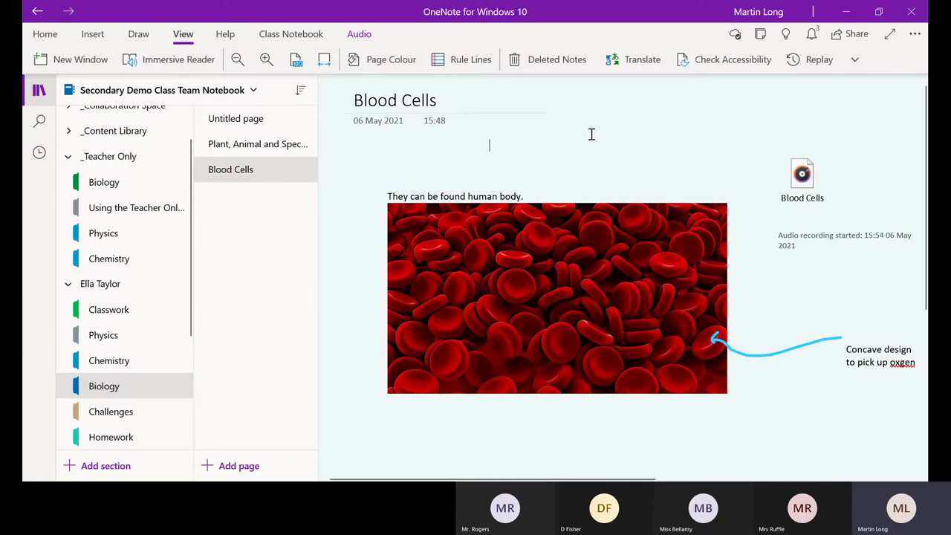
Try pale blue and mid green page colours, and set the student's Blood Cells page to bright light green from the extended colours
left_click(394, 60)
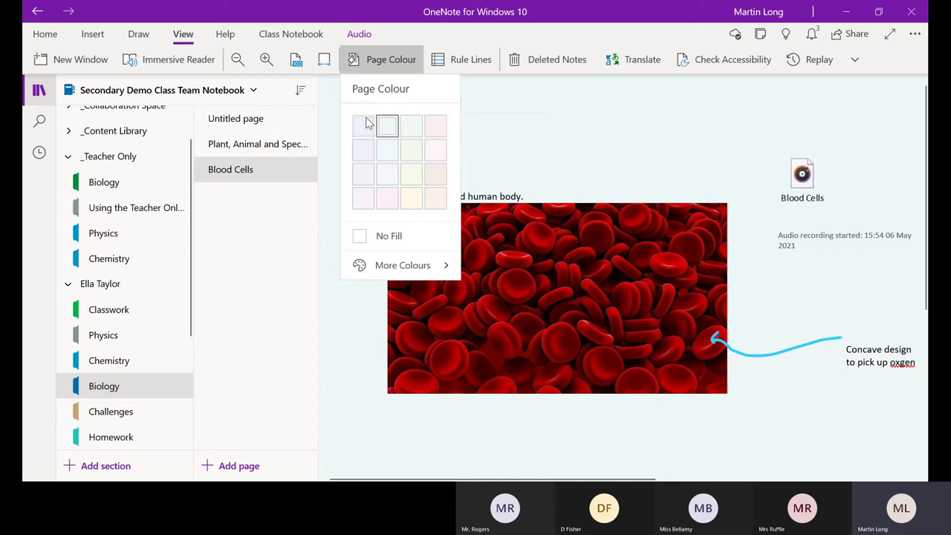
left_click(364, 123)
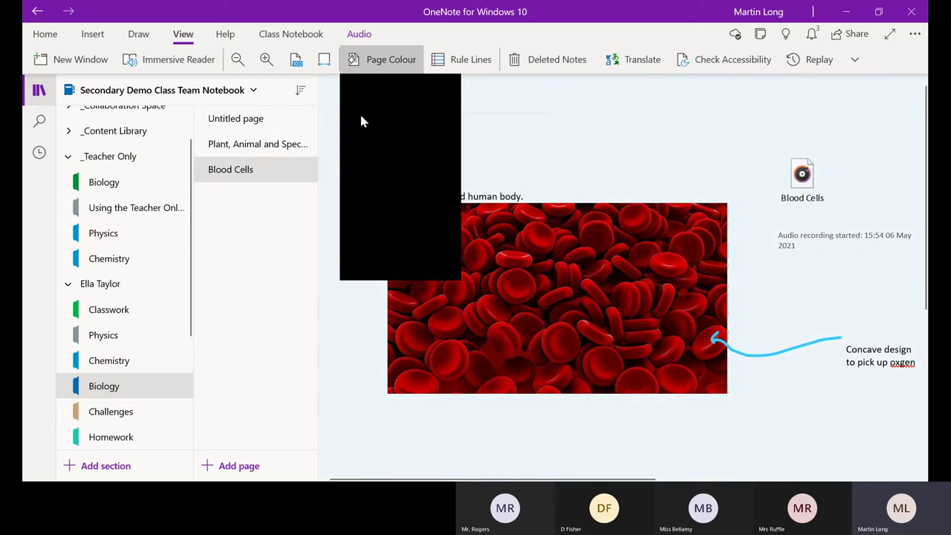
left_click(369, 61)
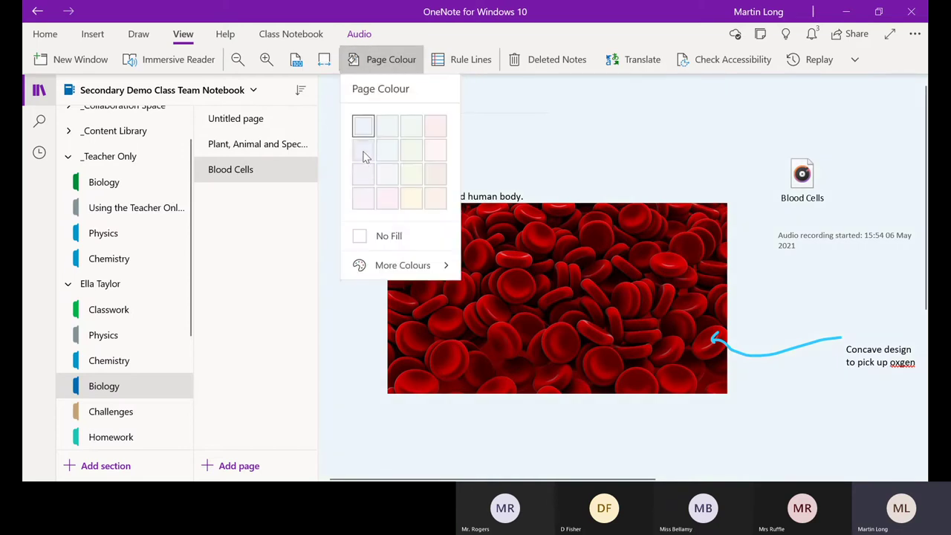
left_click(375, 265)
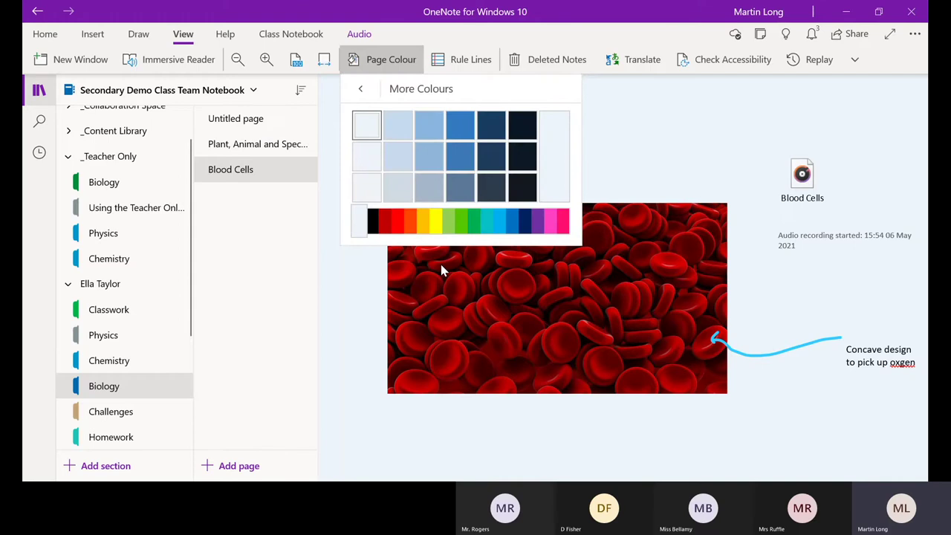
left_click(474, 225)
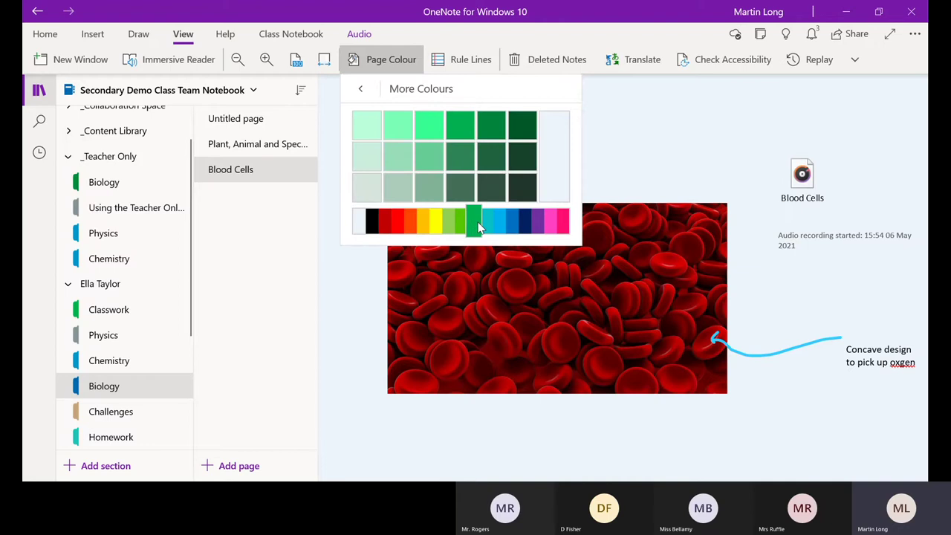
left_click(459, 128)
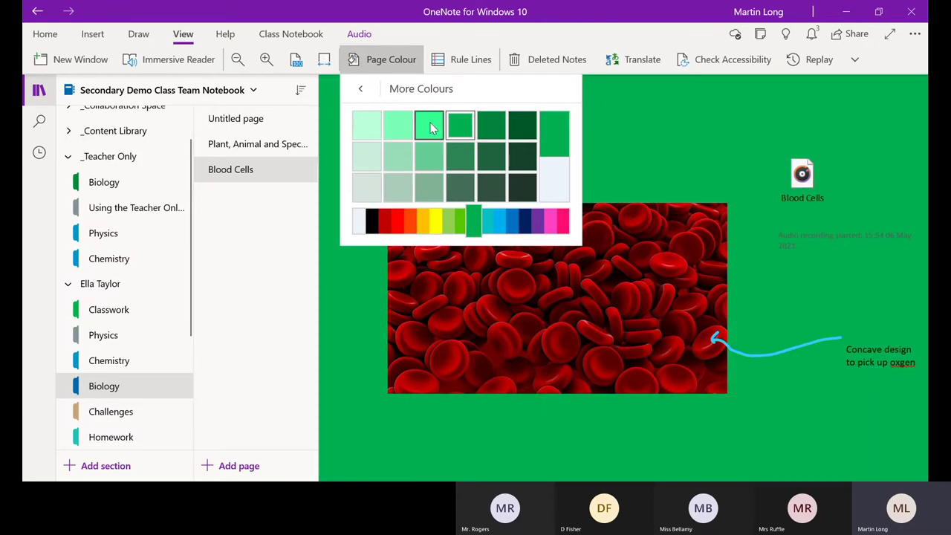
left_click(429, 124)
left_click(663, 139)
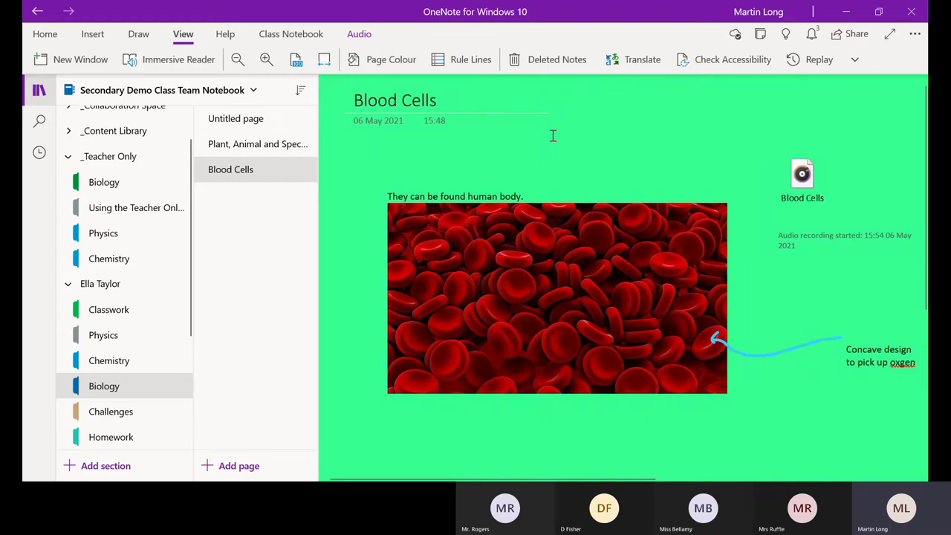
Add horizontal rule lines in the second-narrowest spacing to the student's Blood Cells page
left_click(453, 64)
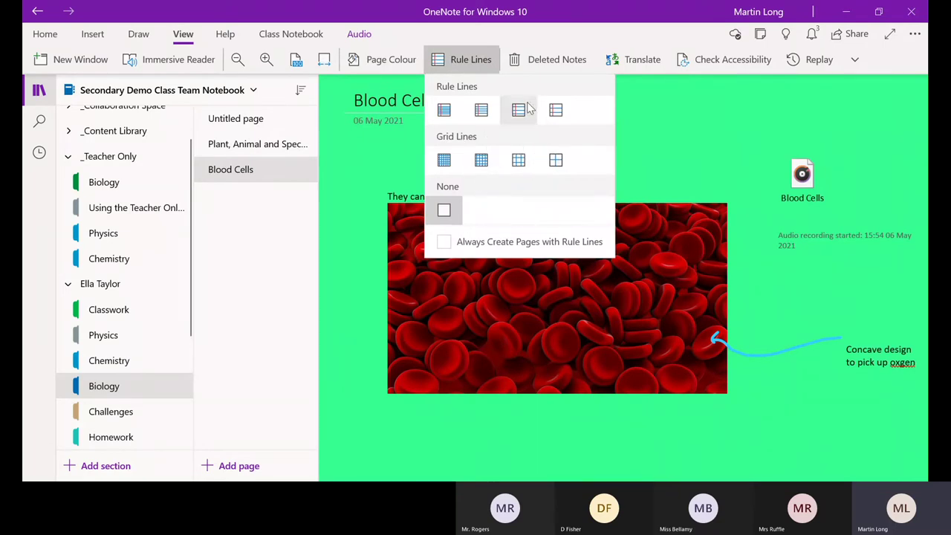
left_click(478, 110)
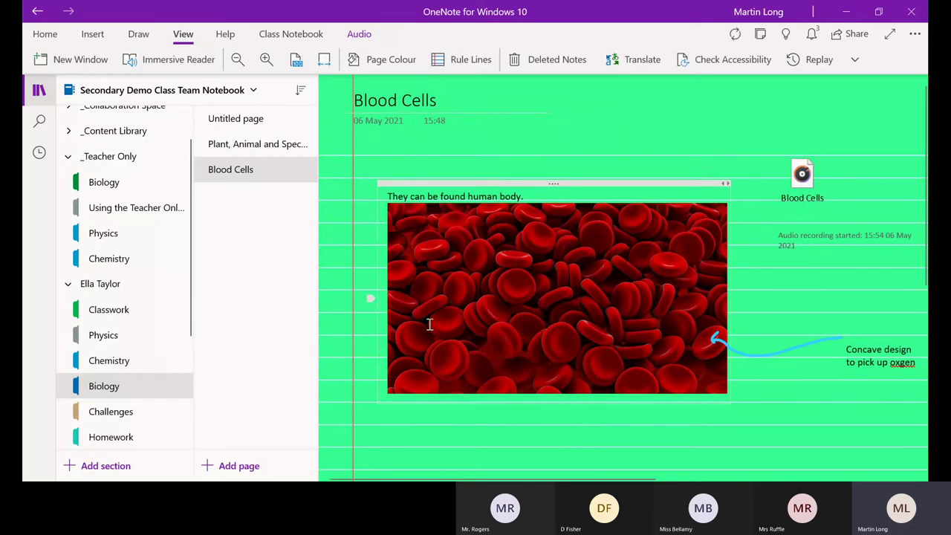
scroll(574, 421, "down", 1)
scroll(573, 421, "up", 1)
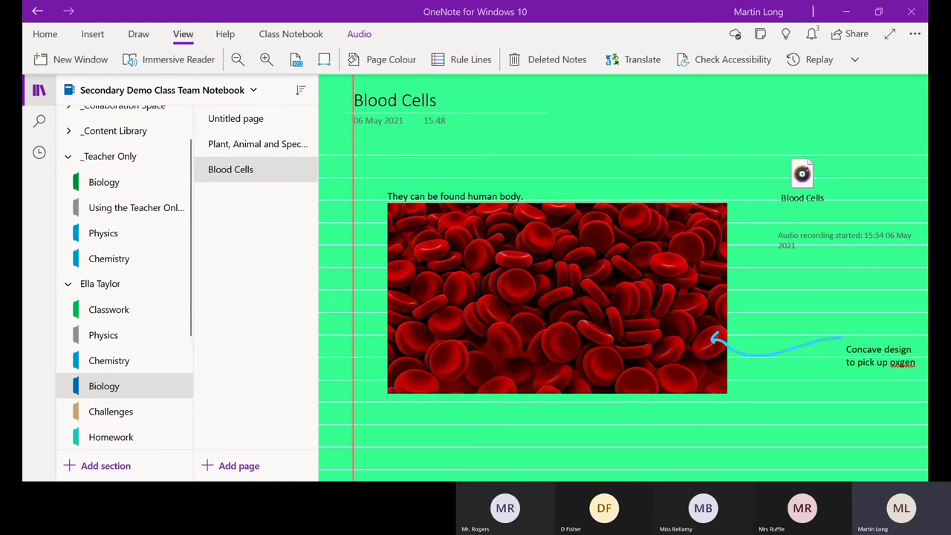
Collapse the student's sections and open the Plant, Animal and Specialised Cells page in the _Teacher Only Biology section
left_click(67, 284)
left_click(104, 220)
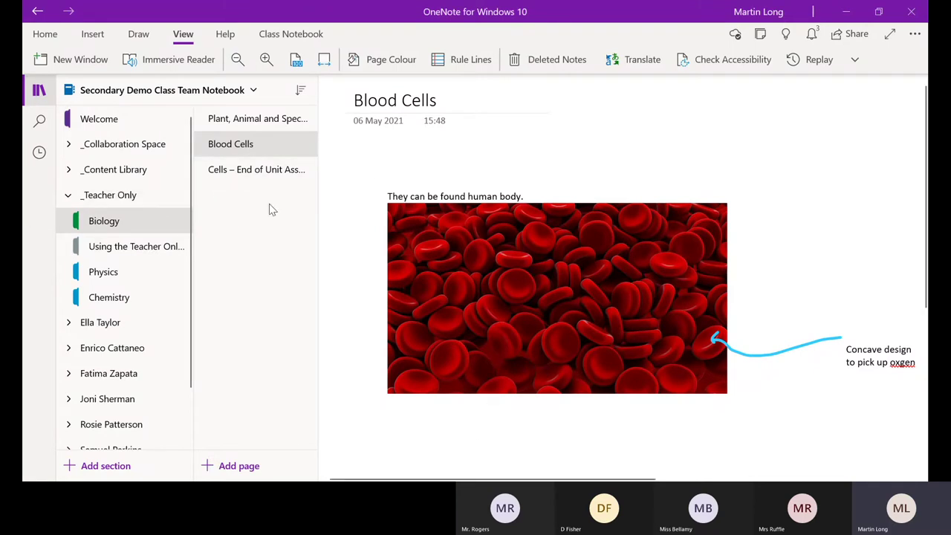
left_click(248, 123)
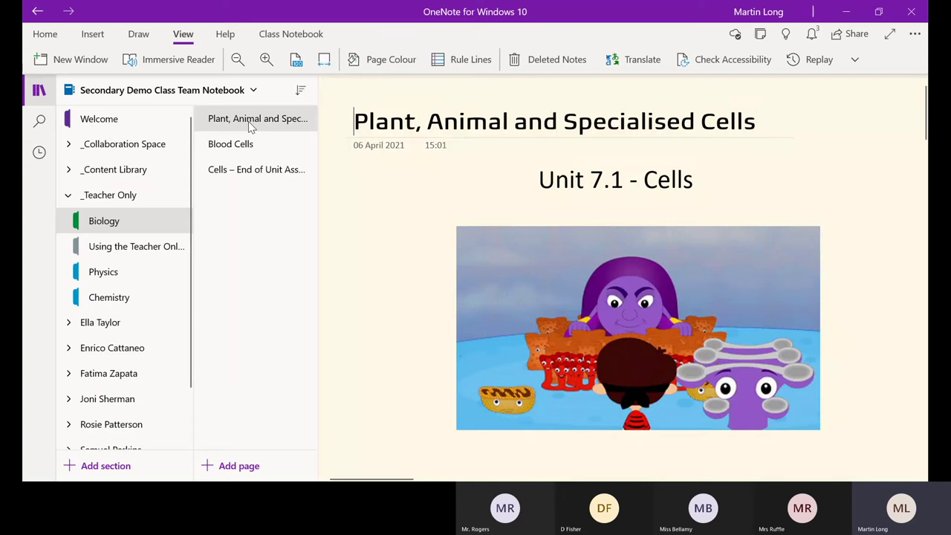
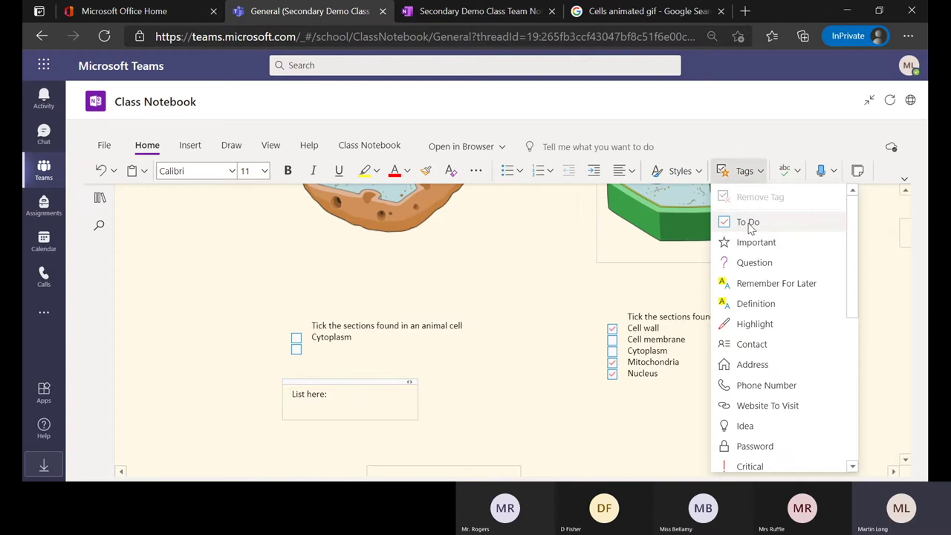
Add a To Do checklist with Plant and Animal under "List here:" and tick Plant
left_click(749, 222)
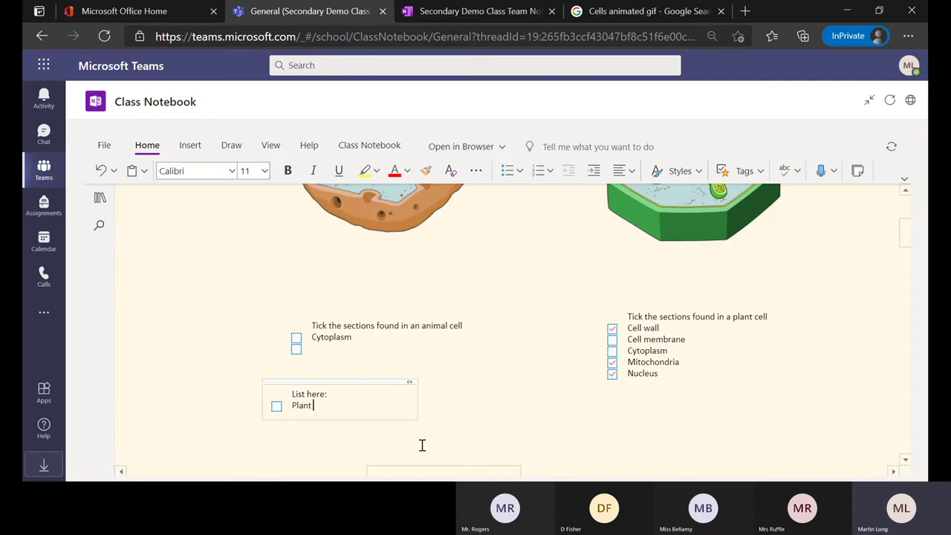
key("Return")
type("al")
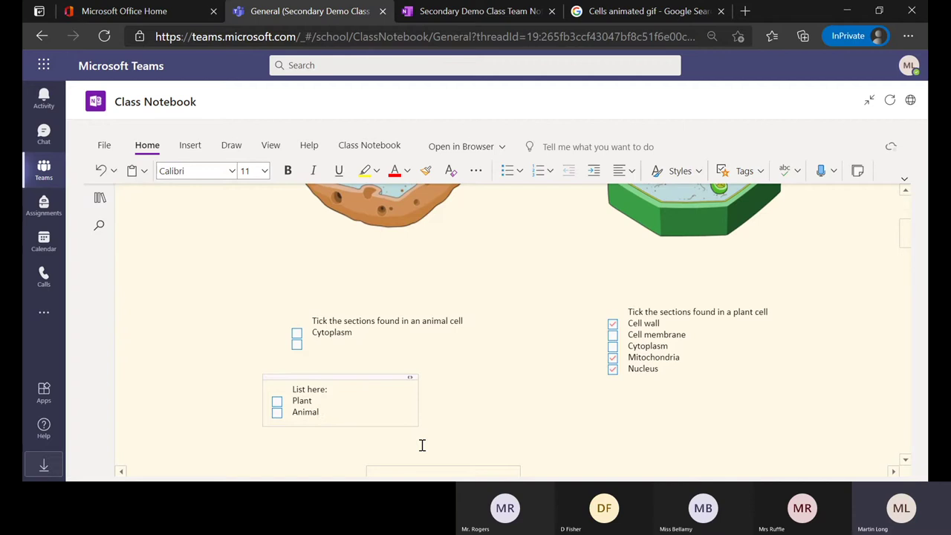
key("Return")
left_click(279, 392)
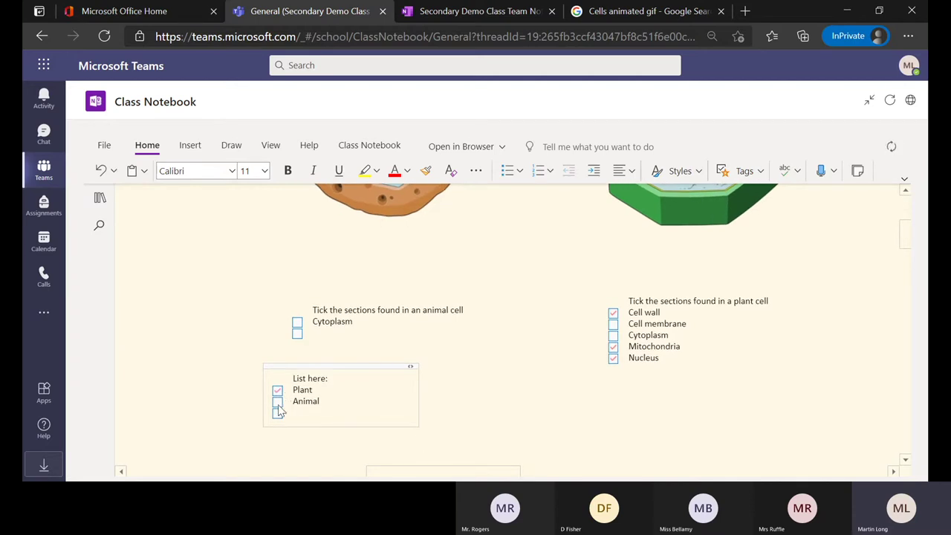
Review the Lesson One shared cell drawings and tick lists, and the embedded Cells quiz from its introduction to the Submit option
scroll(574, 364, "up", 3)
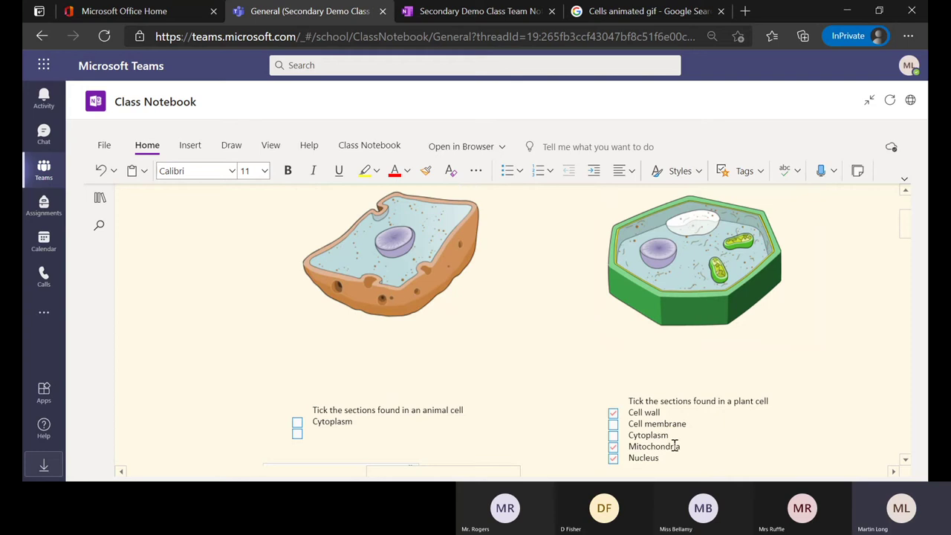
scroll(675, 445, "down", 3)
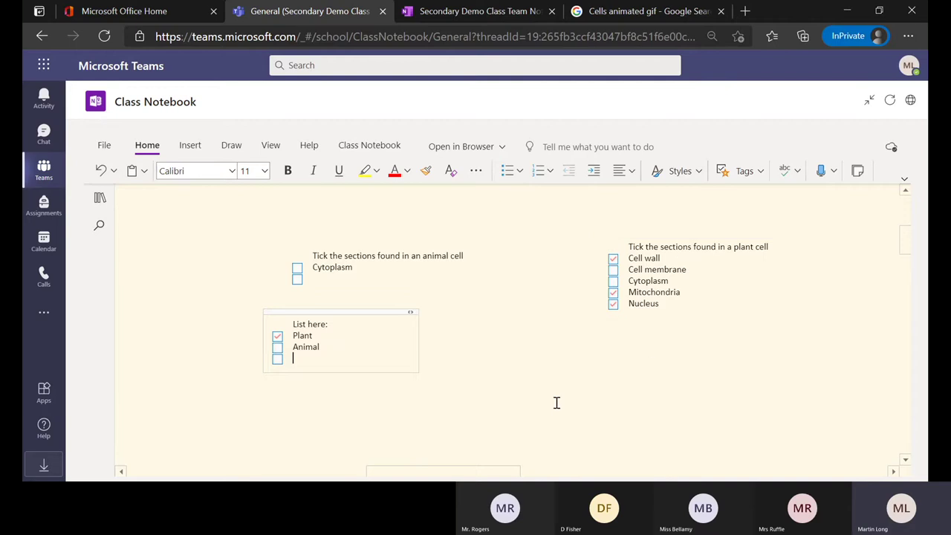
scroll(565, 402, "up", 5)
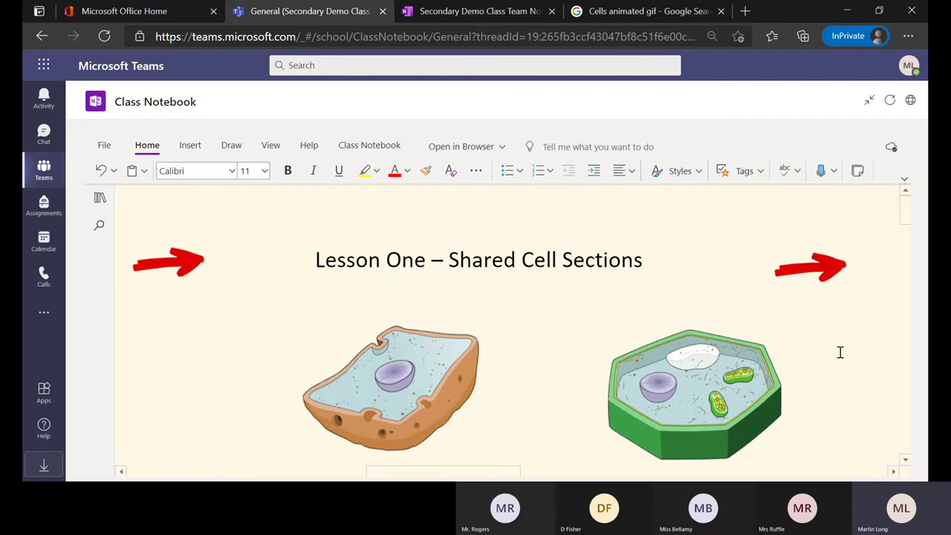
scroll(841, 352, "right", 4)
scroll(841, 352, "right", 12)
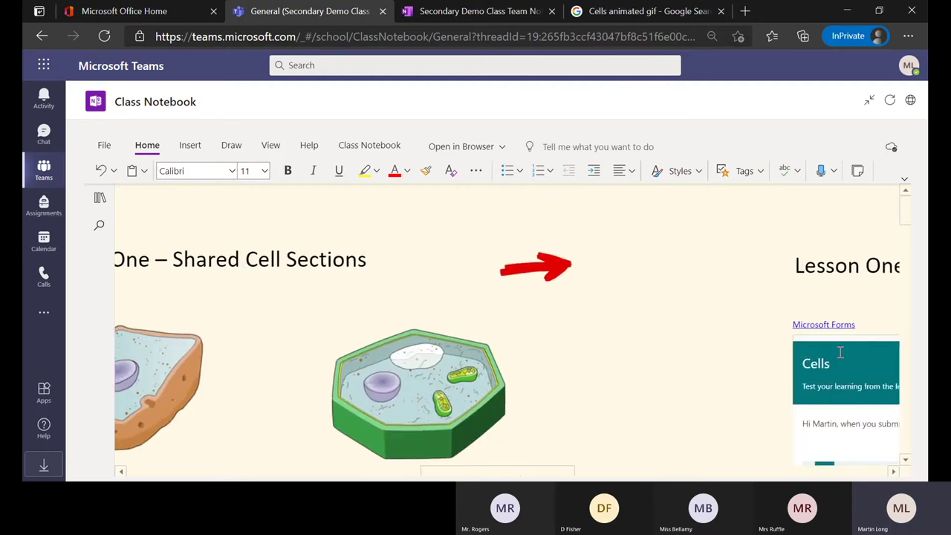
scroll(898, 374, "down", 3)
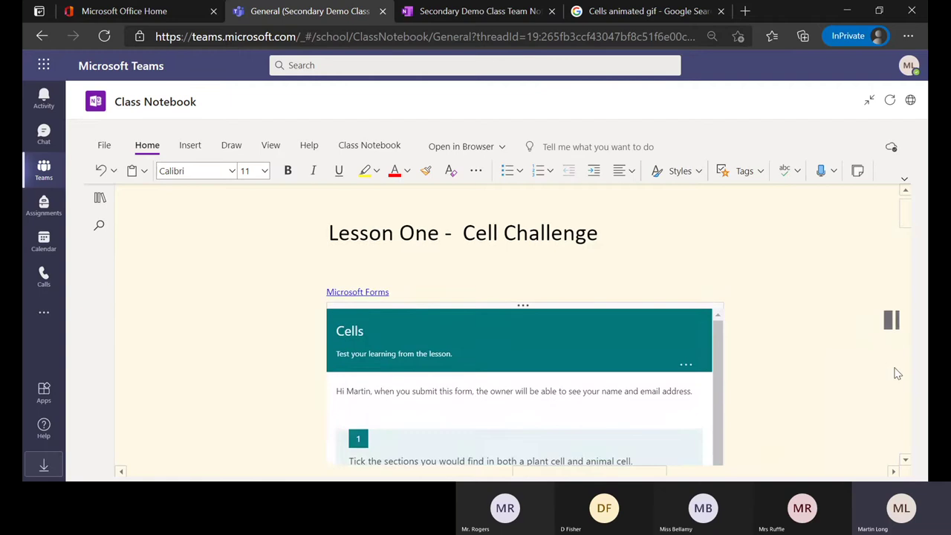
scroll(897, 374, "up", 2)
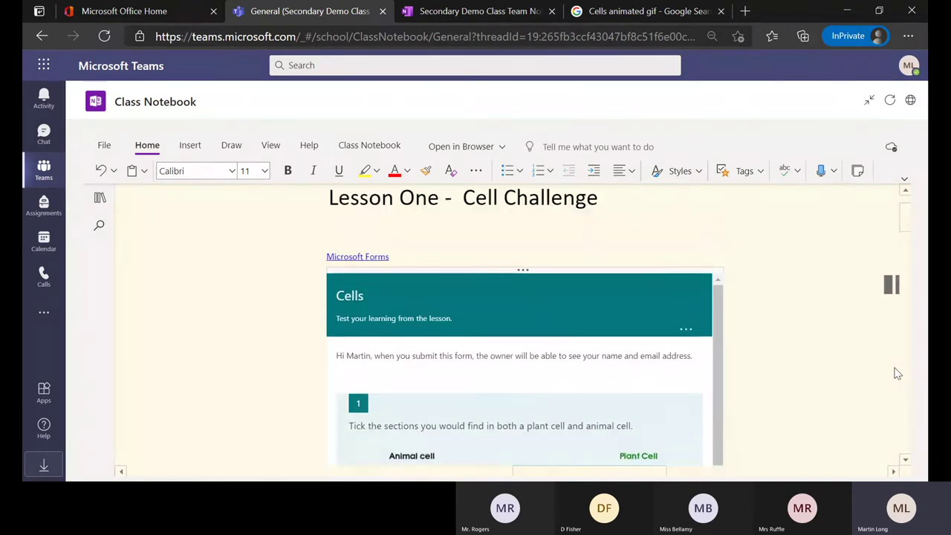
scroll(898, 374, "down", 2)
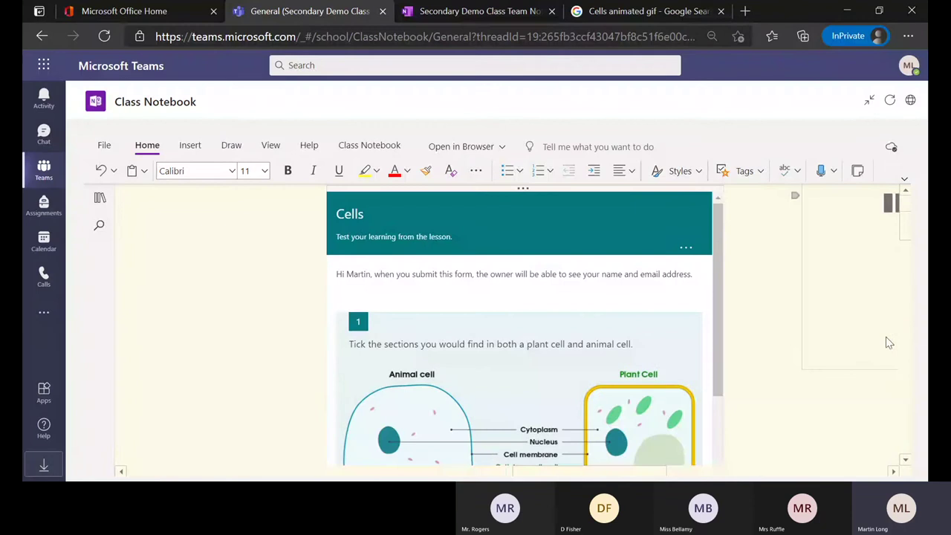
scroll(575, 374, "down", 5)
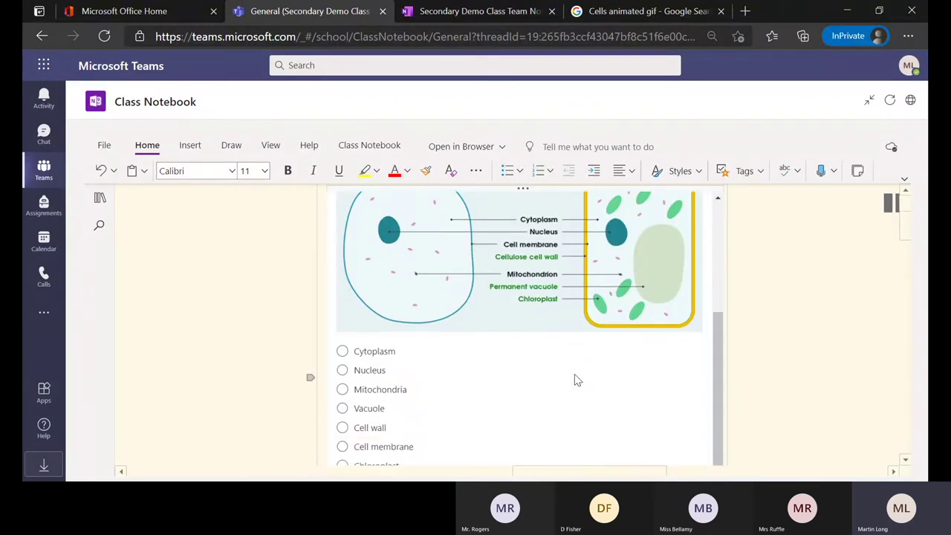
scroll(574, 380, "down", 1)
scroll(548, 390, "down", 2)
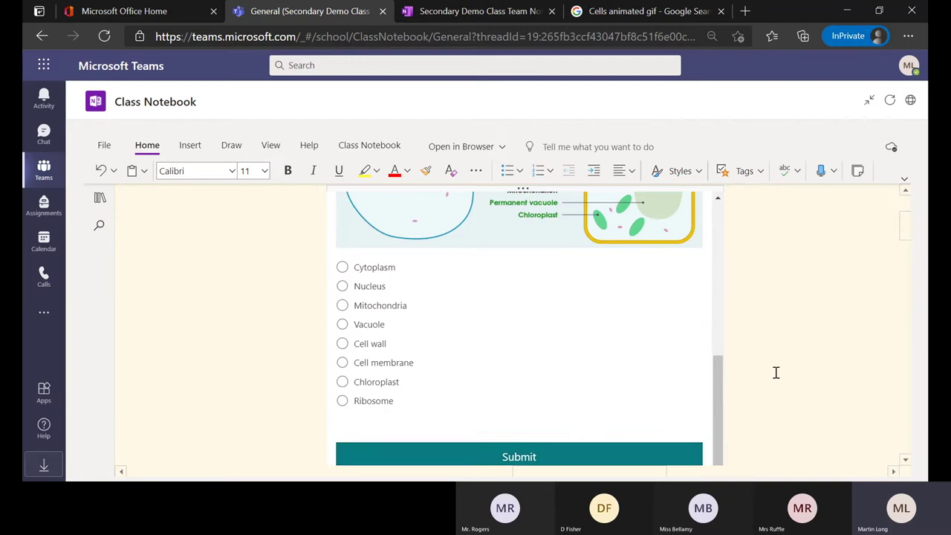
scroll(745, 339, "up", 2)
scroll(611, 415, "up", 5)
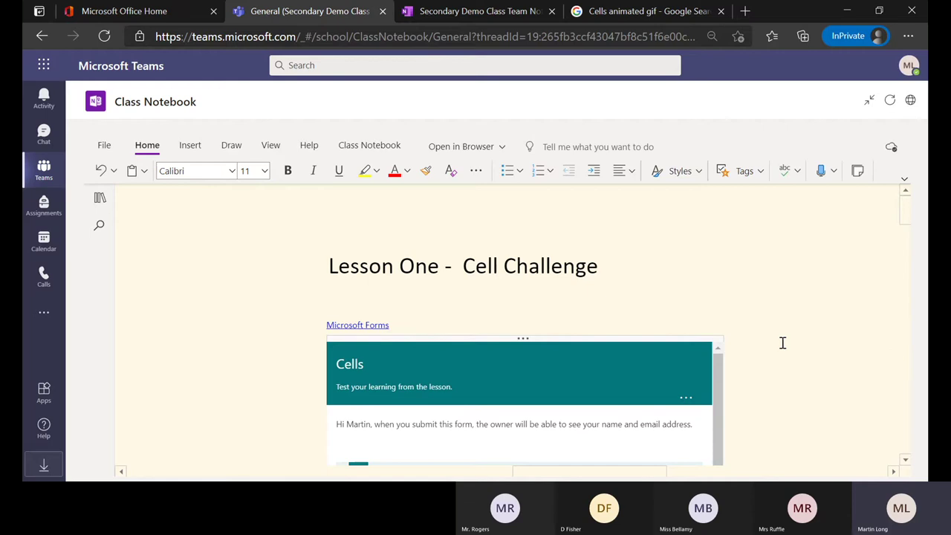
scroll(780, 399, "down", 8)
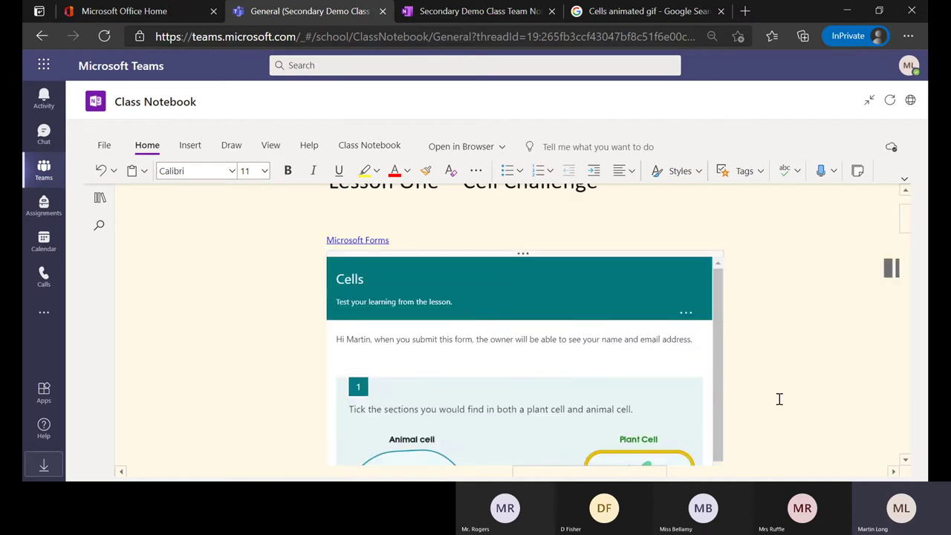
scroll(649, 348, "down", 3)
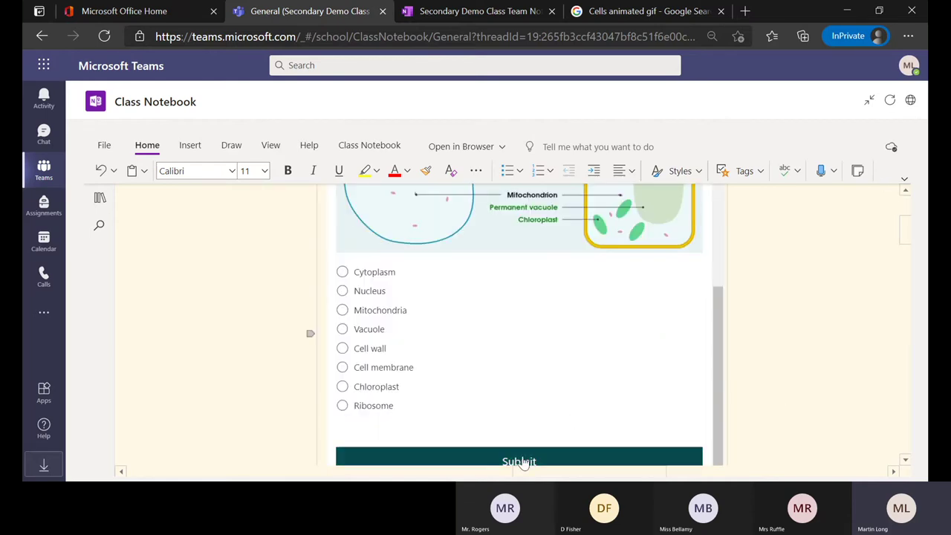
scroll(813, 332, "up", 5)
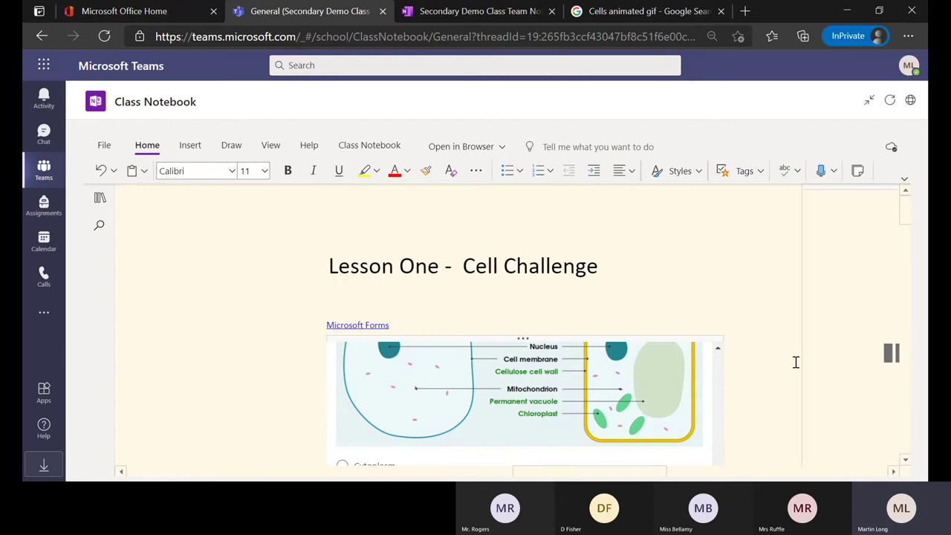
scroll(693, 375, "up", 5)
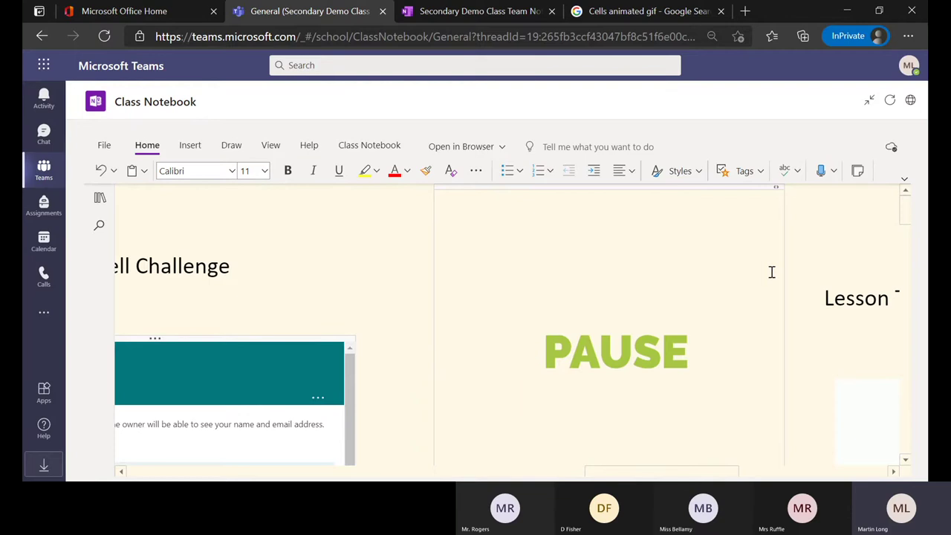
Add a "Red Blood Cells" note beside the Lesson Two – Specialised Cells heading
scroll(770, 273, "right", 3)
scroll(773, 272, "right", 5)
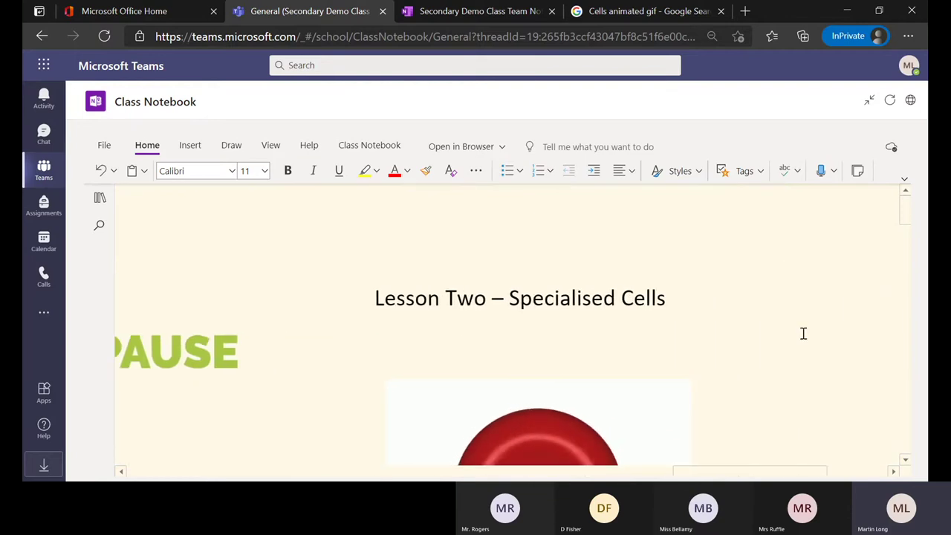
scroll(804, 334, "down", 2)
scroll(803, 333, "up", 3)
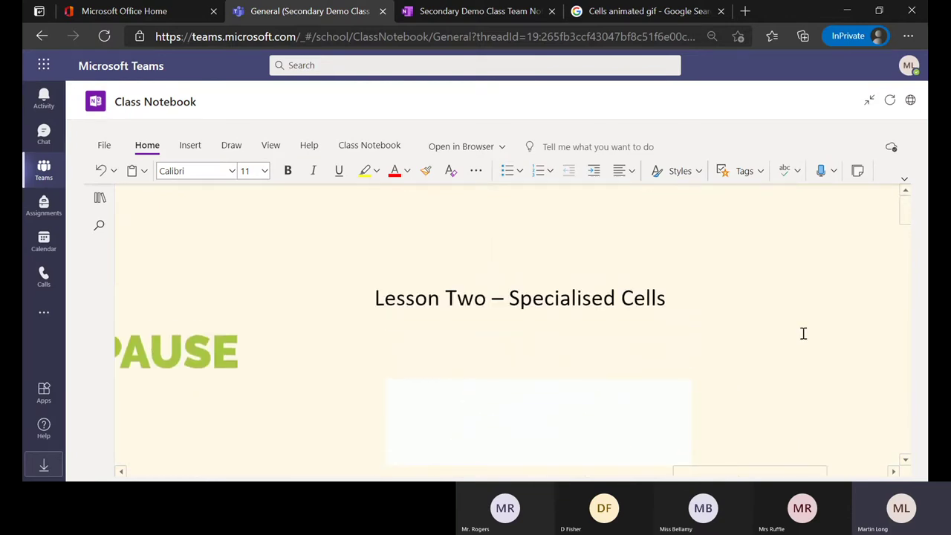
scroll(804, 334, "right", 5)
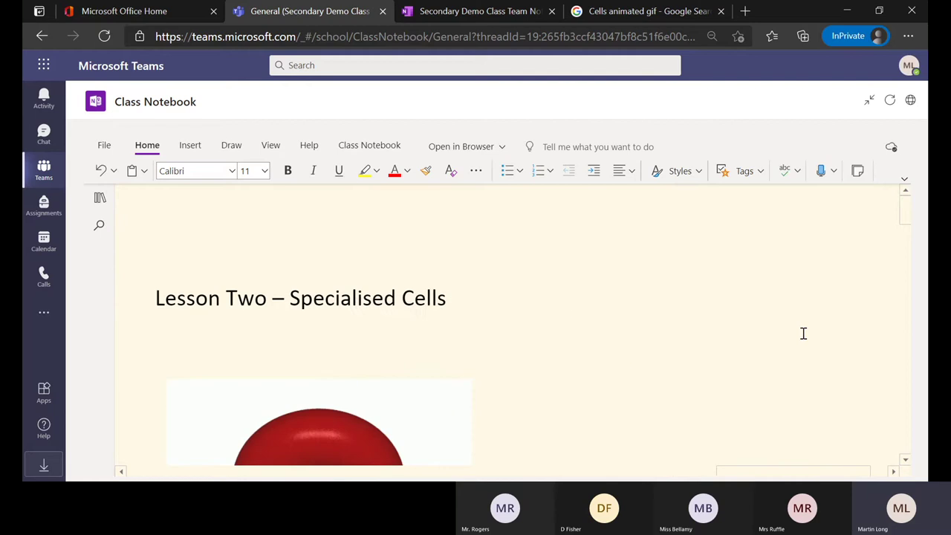
scroll(804, 334, "right", 1)
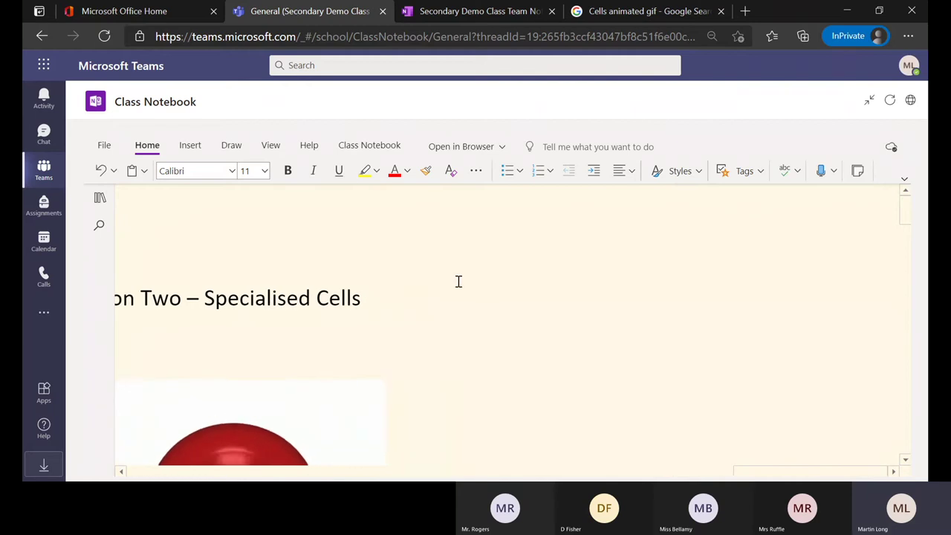
left_click(531, 298)
type("Red")
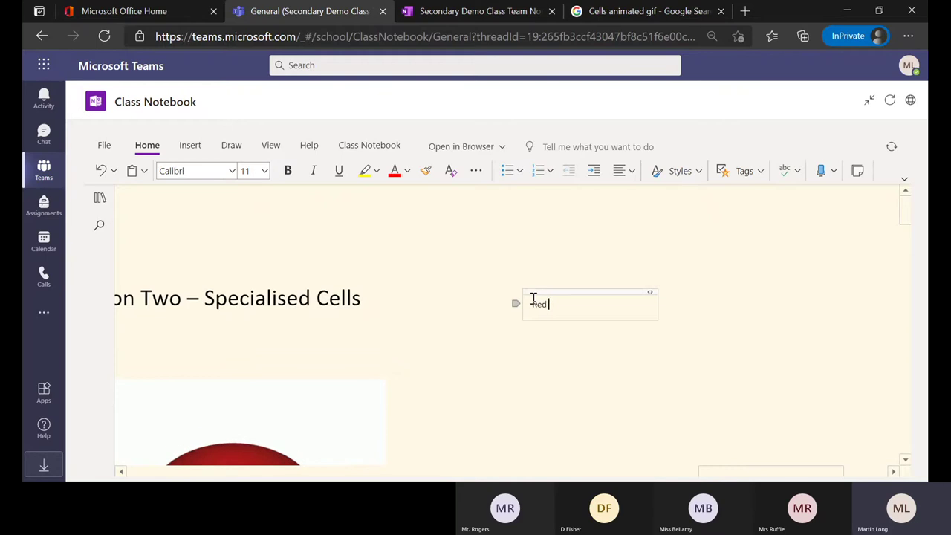
type(" Blood Cells")
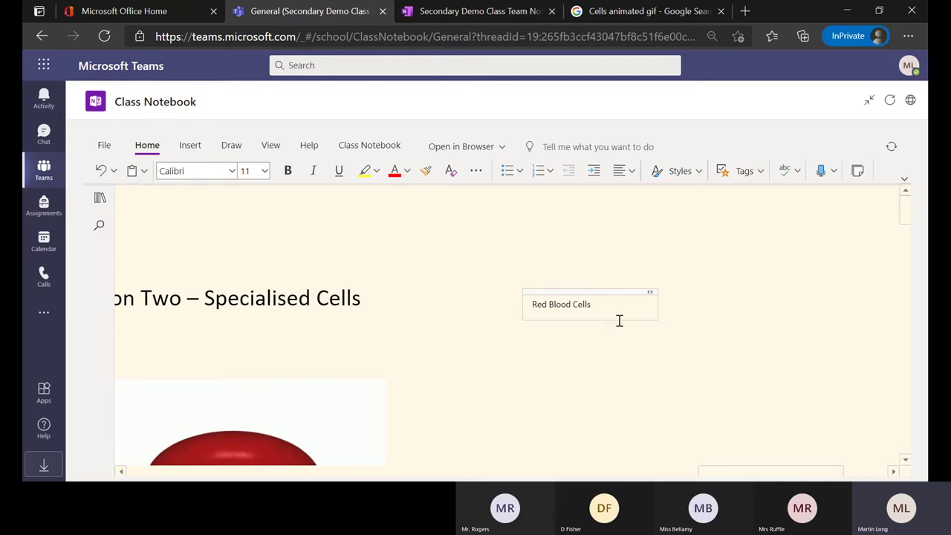
Set the font size of the "Red Blood Cells" note text to 26
left_click_drag(601, 305, 511, 298)
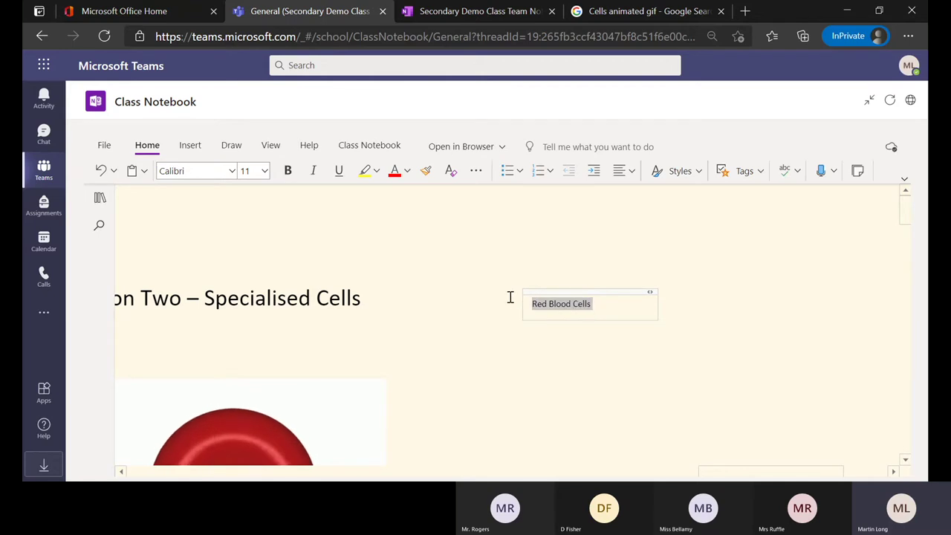
left_click(264, 171)
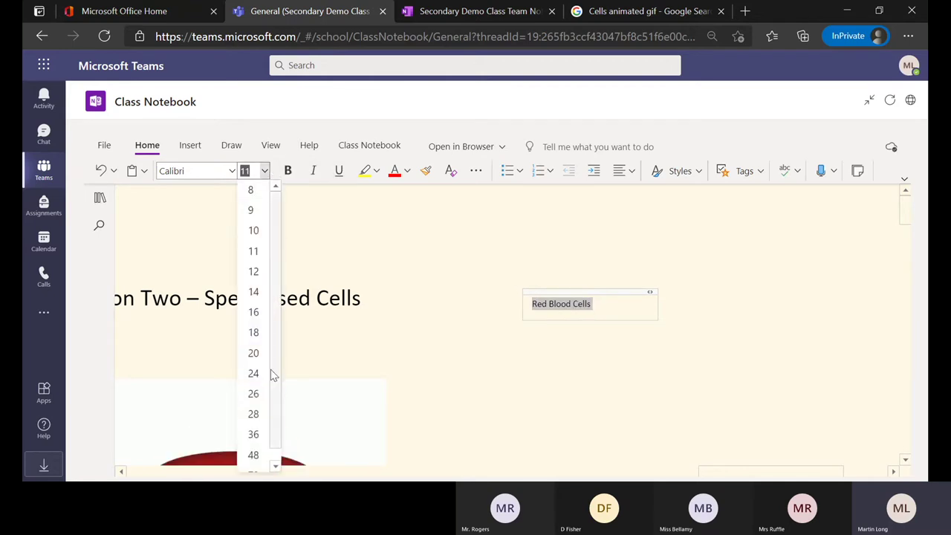
left_click(253, 393)
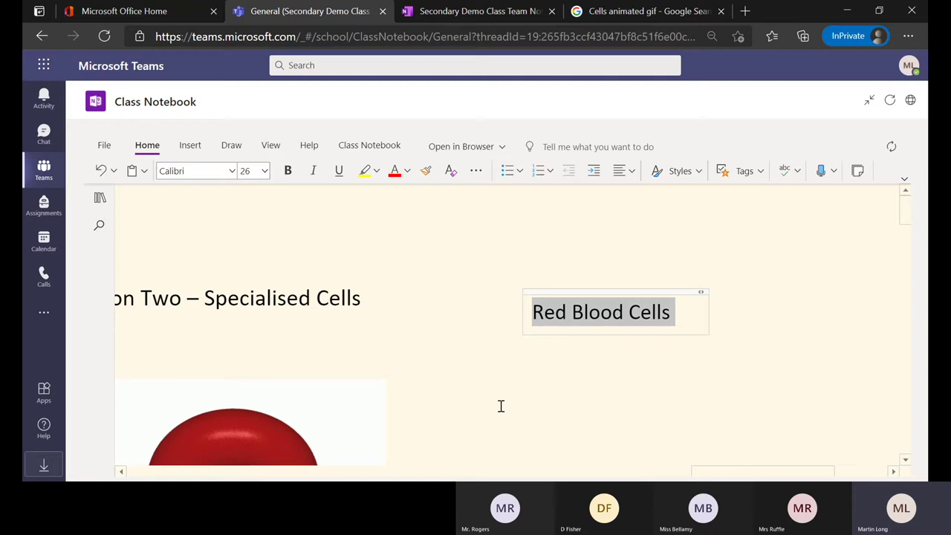
left_click(610, 403)
scroll(610, 403, "down", 1)
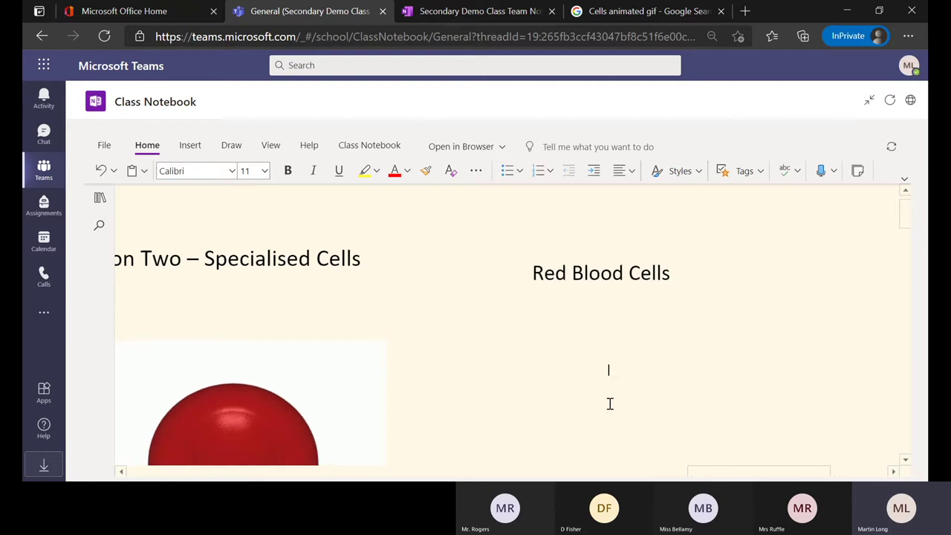
left_click(190, 146)
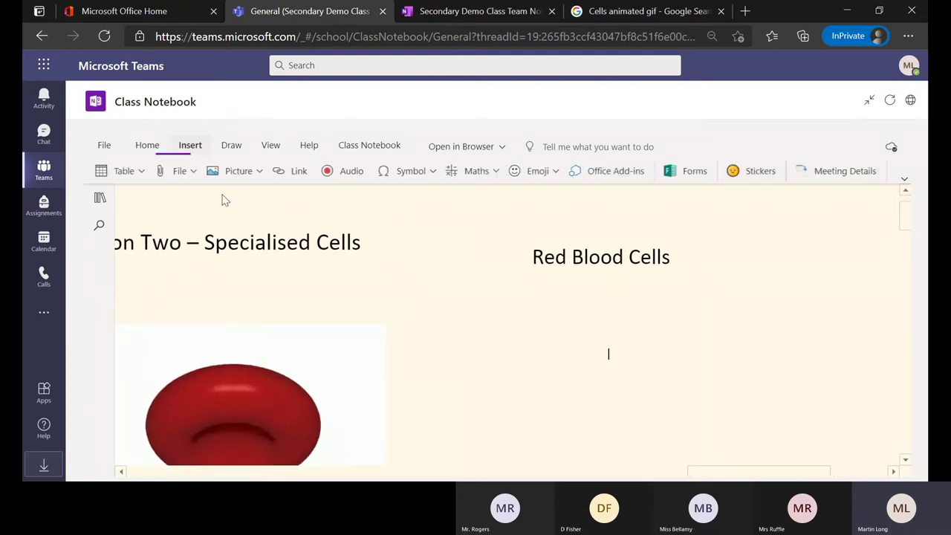
left_click(257, 172)
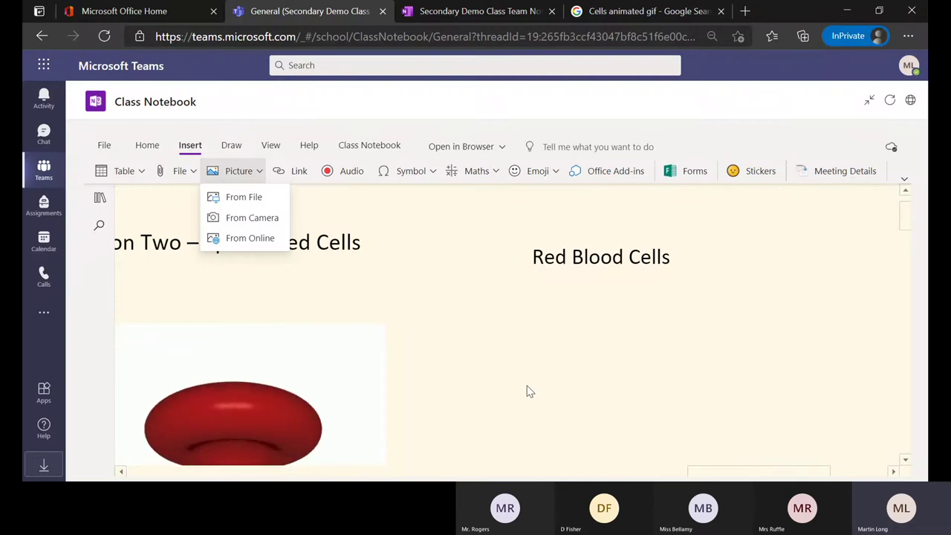
left_click(590, 323)
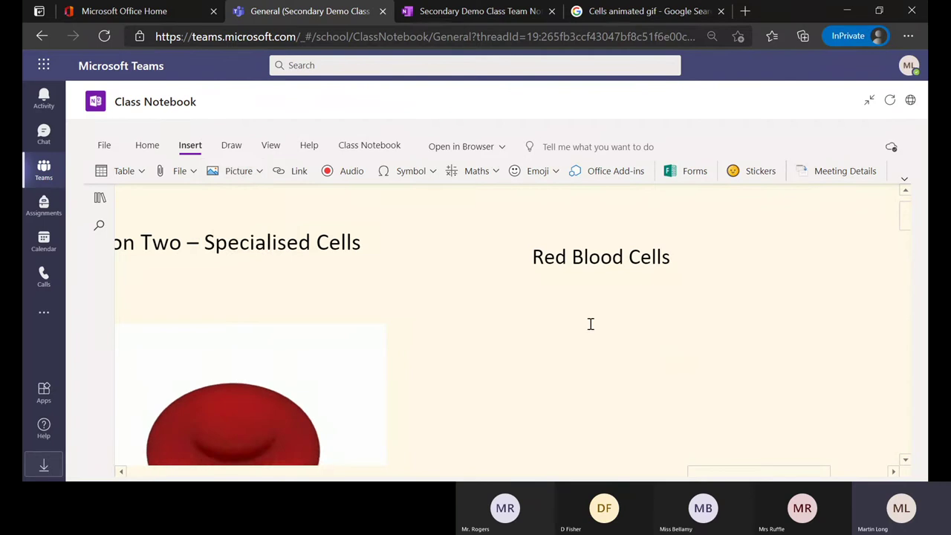
scroll(590, 327, "down", 1)
scroll(590, 327, "up", 1)
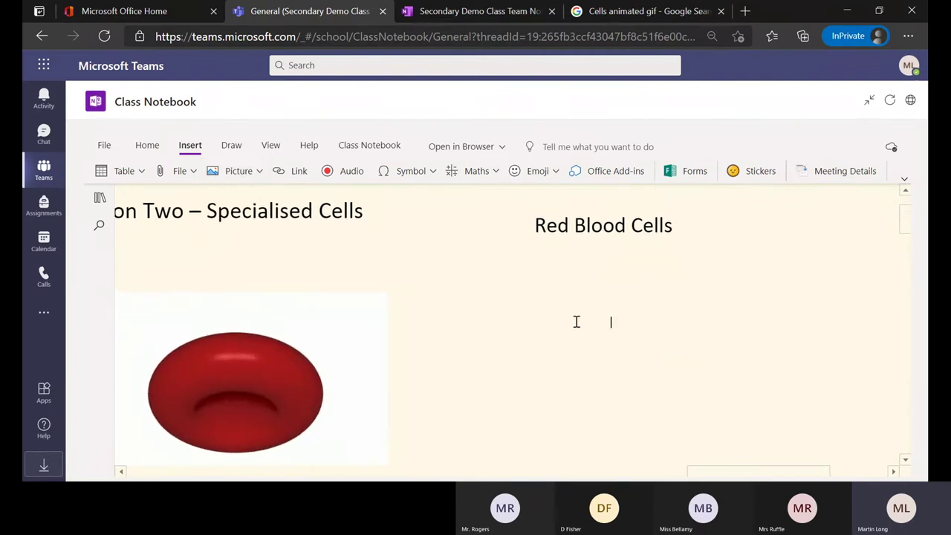
Move the "Red Blood Cells" note farther away from the Lesson Two heading
left_click(594, 252)
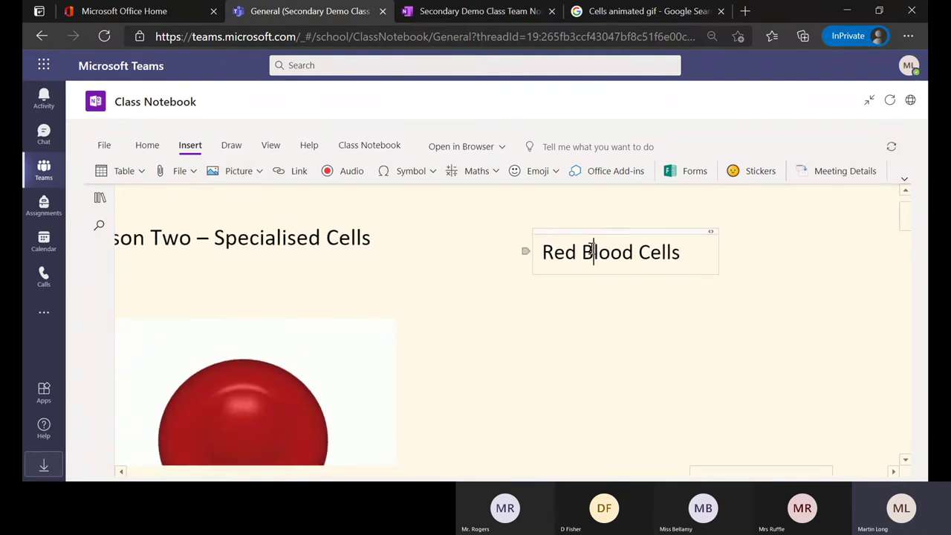
left_click_drag(590, 232, 584, 269)
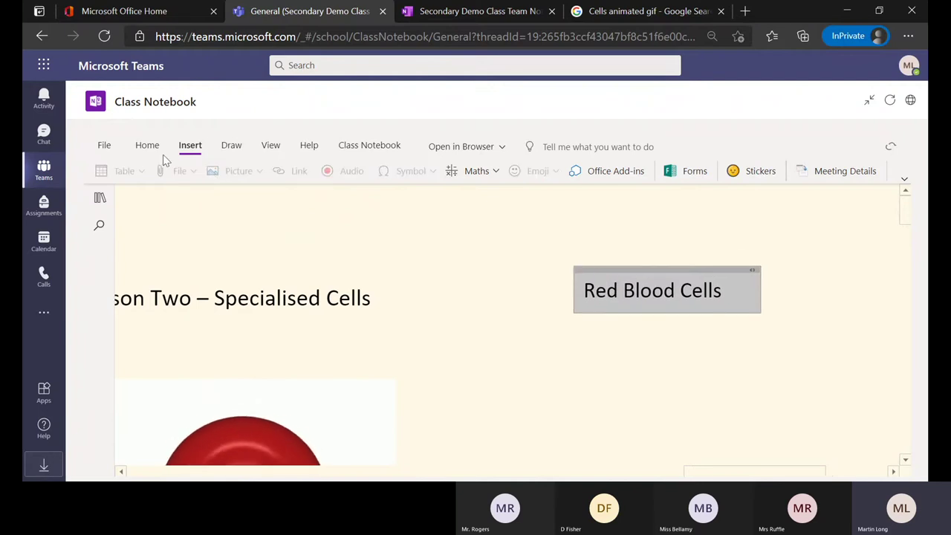
left_click(233, 151)
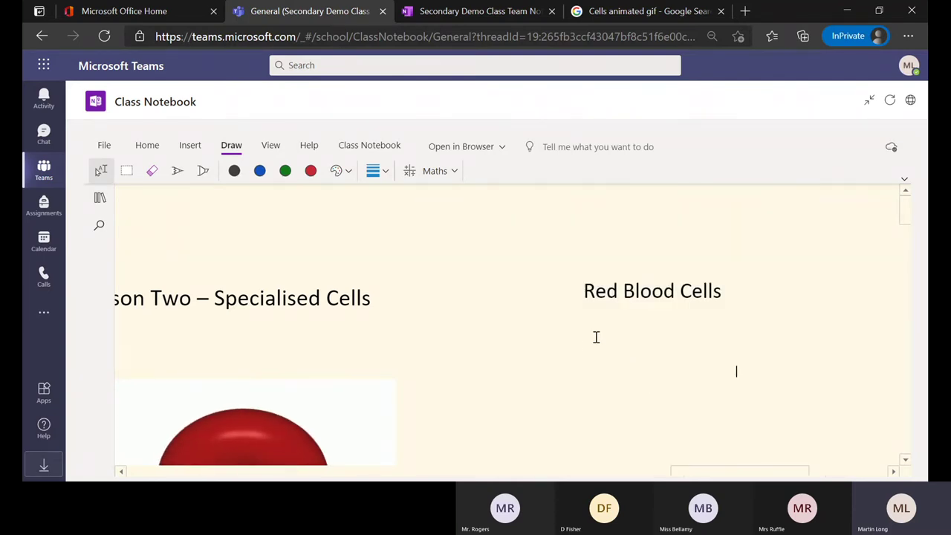
scroll(586, 344, "down", 1)
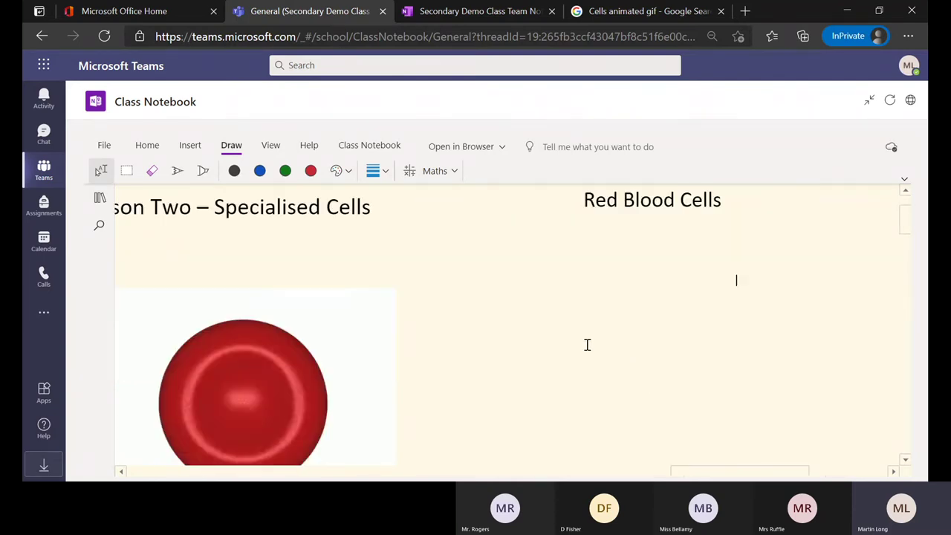
Insert the picture file Red Blood Cells.gif from the Downloads folder and position it beneath the "Red Blood Cells" heading
left_click(189, 146)
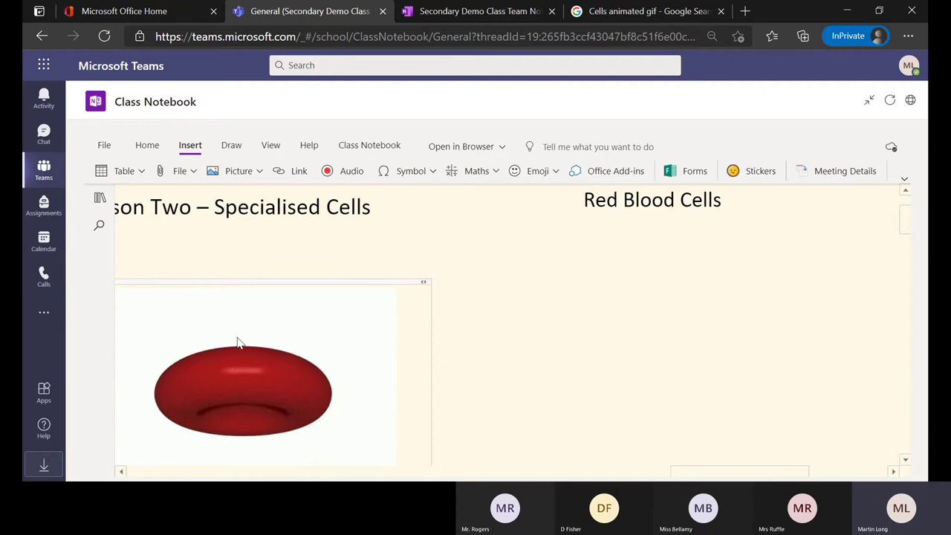
left_click(258, 178)
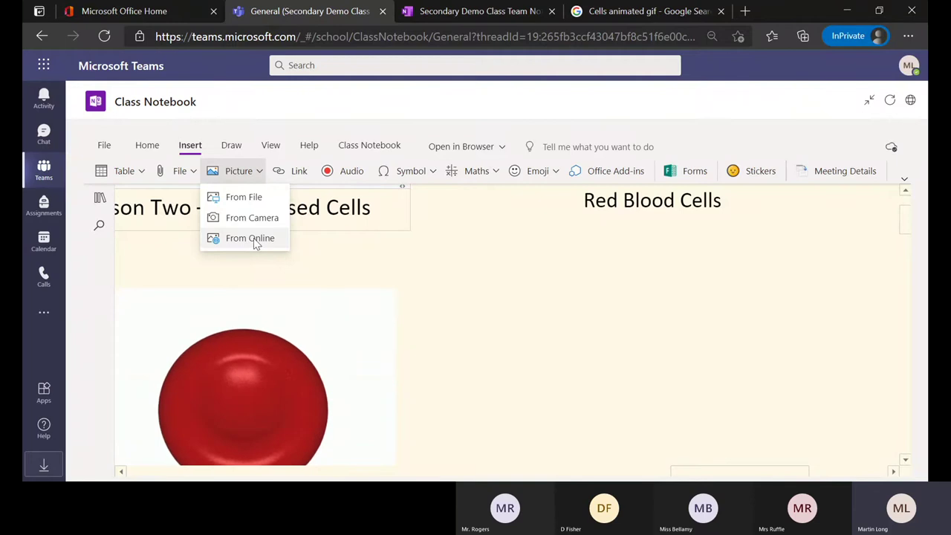
left_click(242, 197)
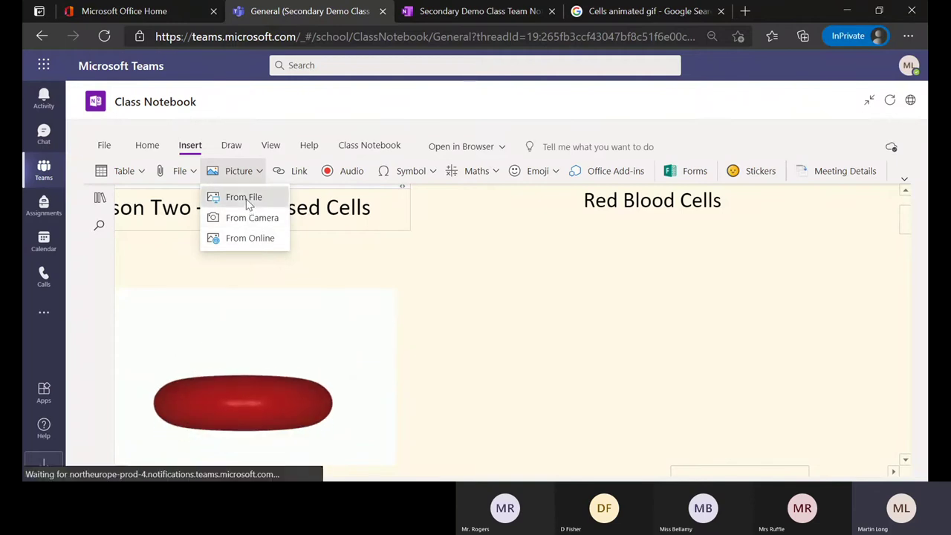
left_click(440, 318)
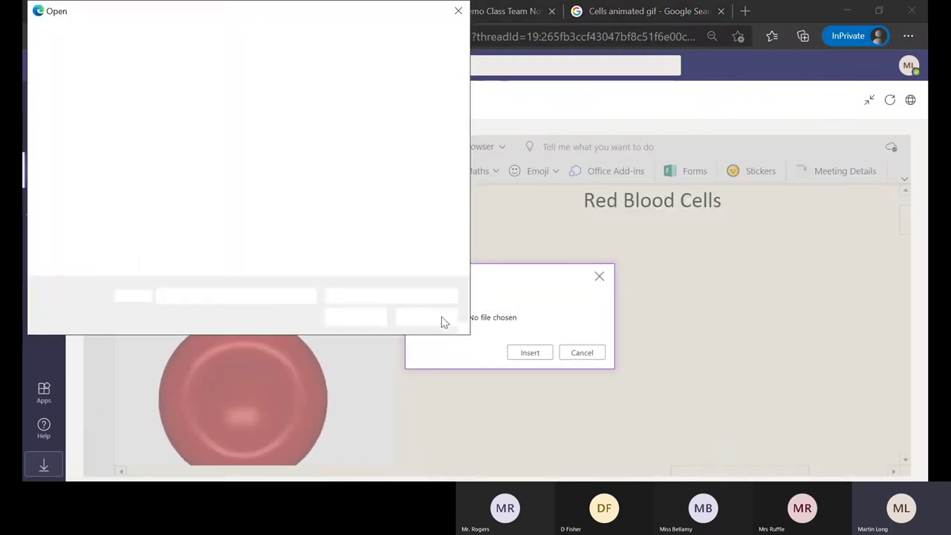
left_click(88, 109)
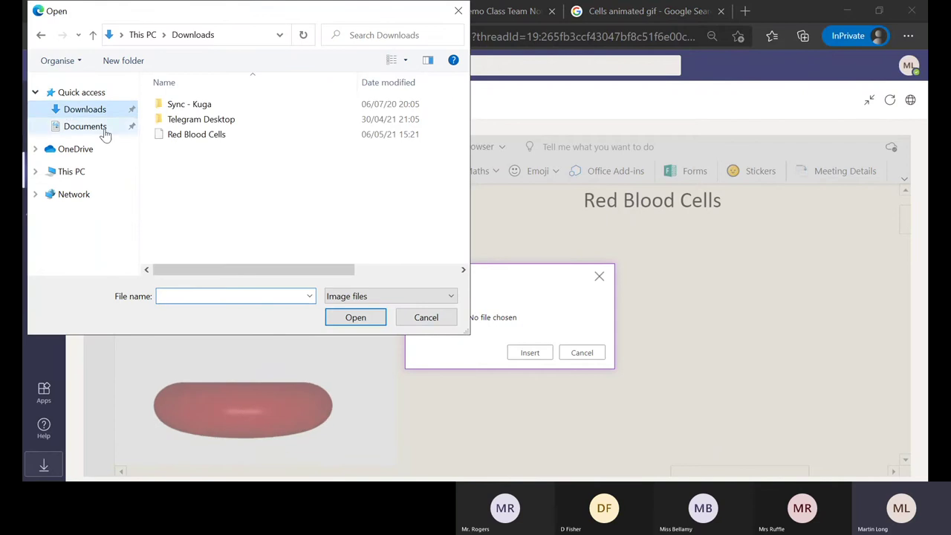
left_click(161, 136)
left_click(358, 319)
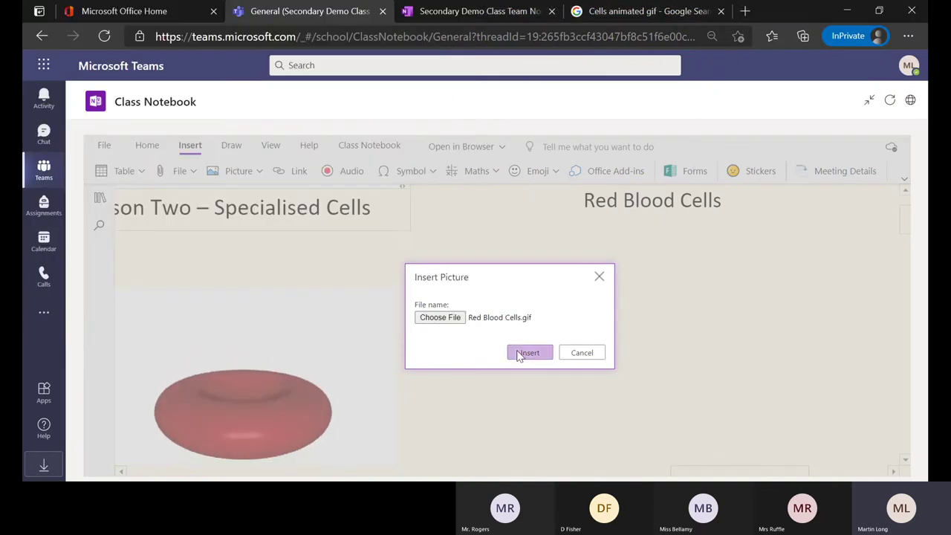
left_click(529, 352)
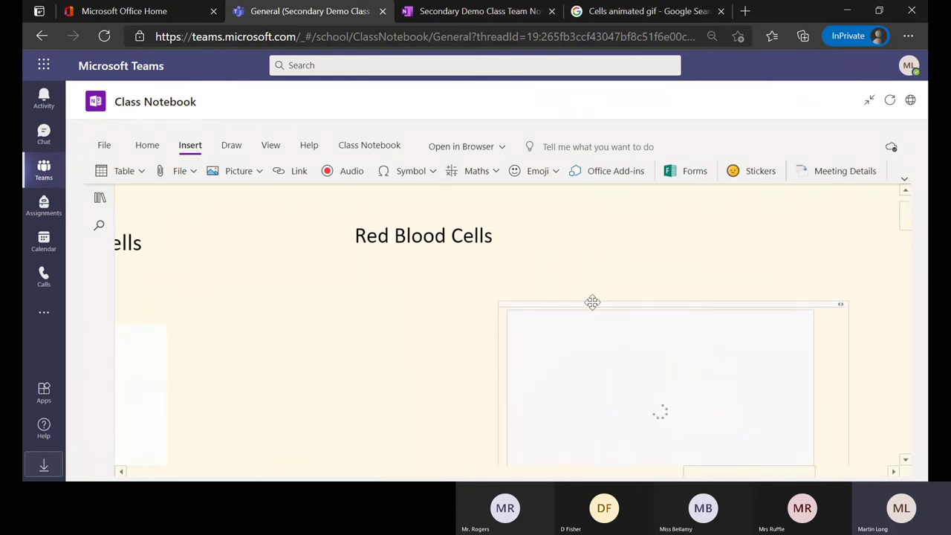
left_click_drag(592, 302, 421, 280)
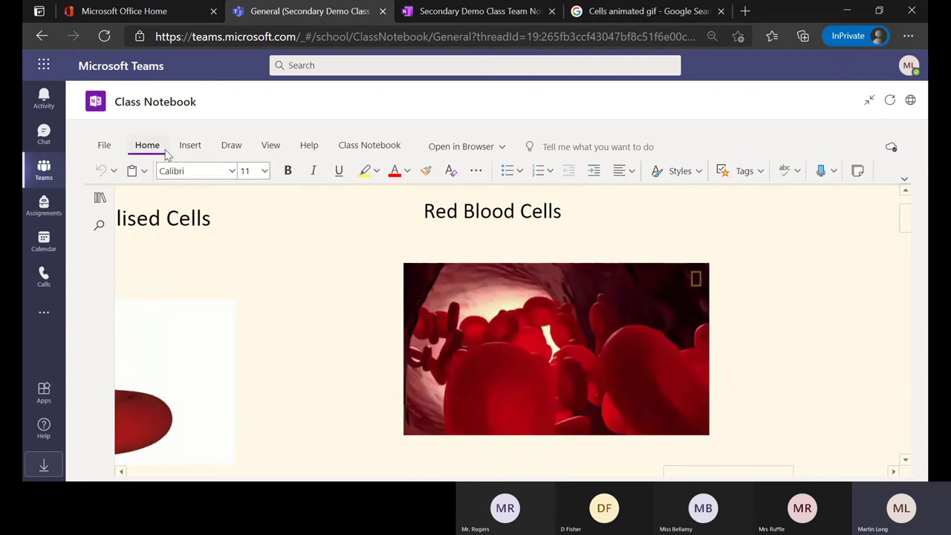
left_click(197, 149)
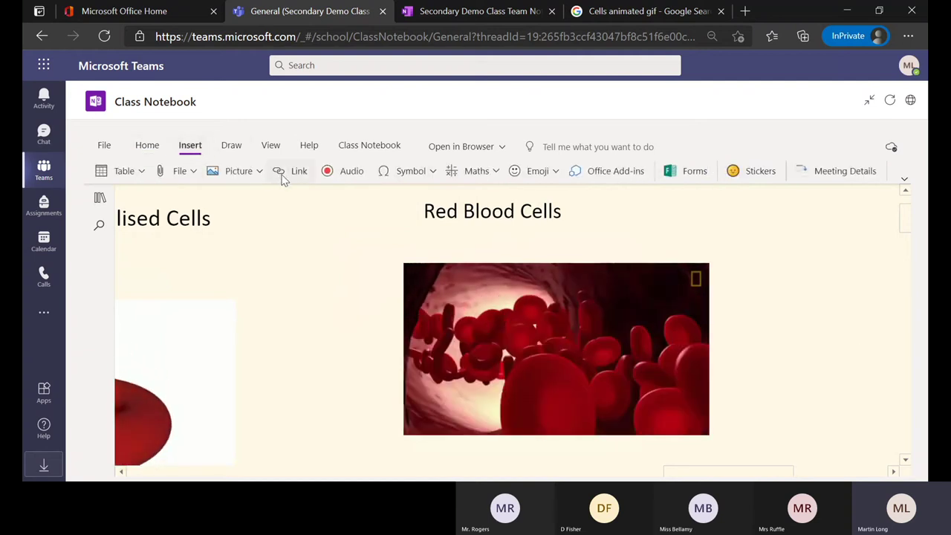
left_click(189, 176)
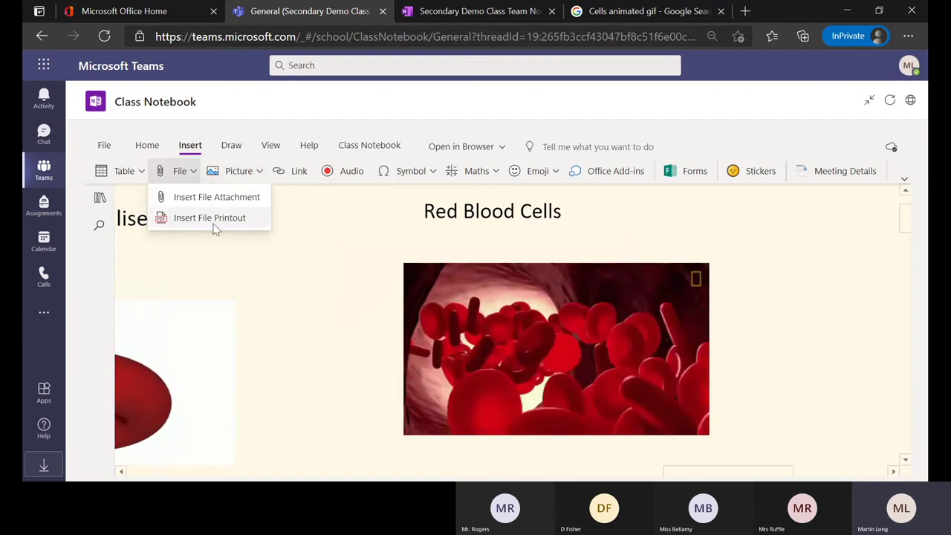
left_click(252, 176)
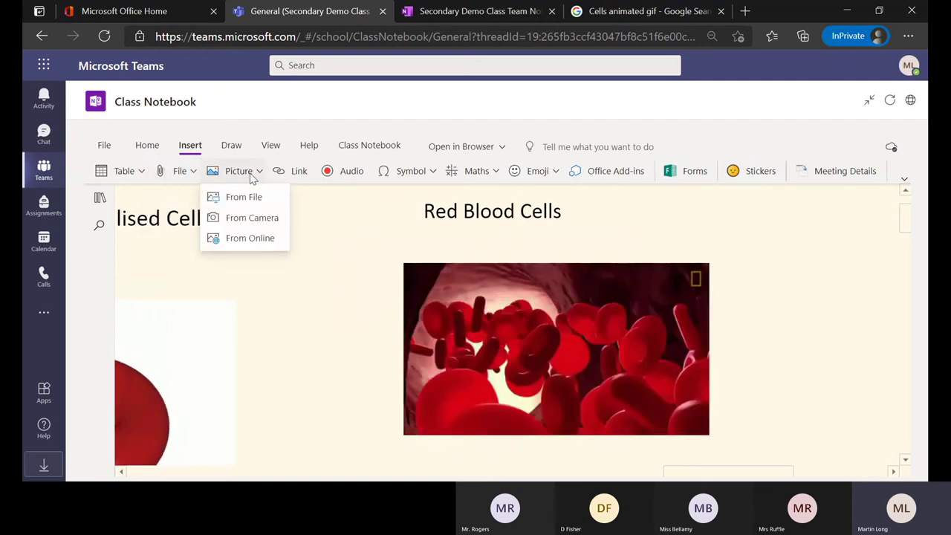
left_click(193, 175)
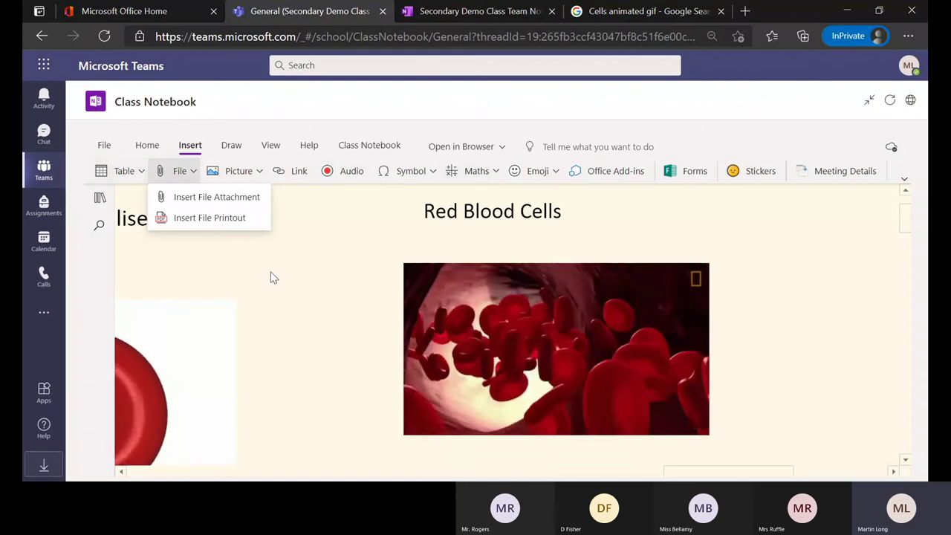
left_click(360, 237)
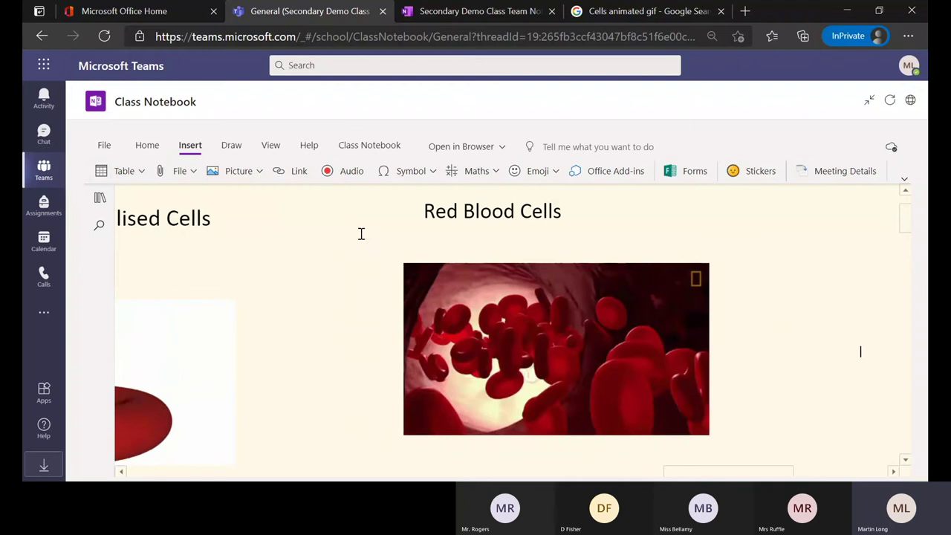
Open the Cells – End of Unit Assessment page in the Biology section and review the embedded Cells Test questions
left_click(99, 197)
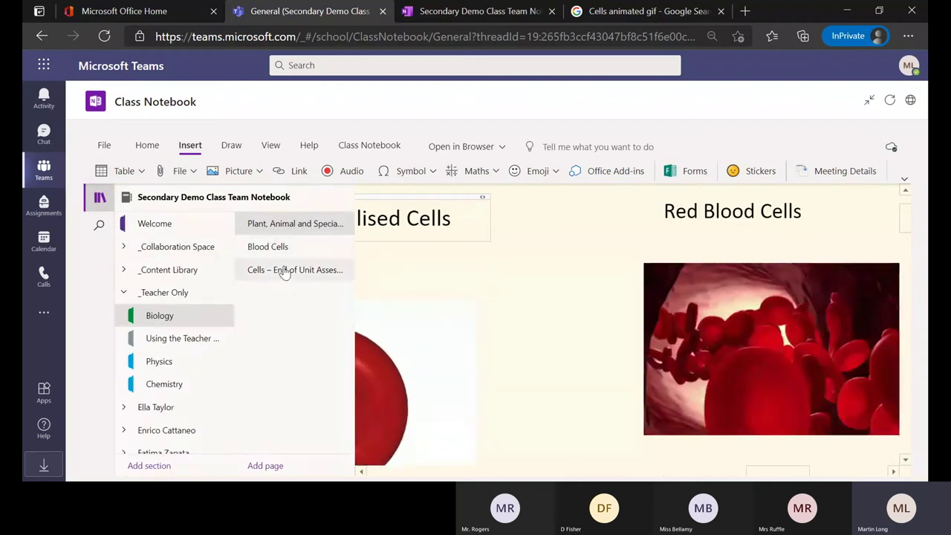
left_click(312, 270)
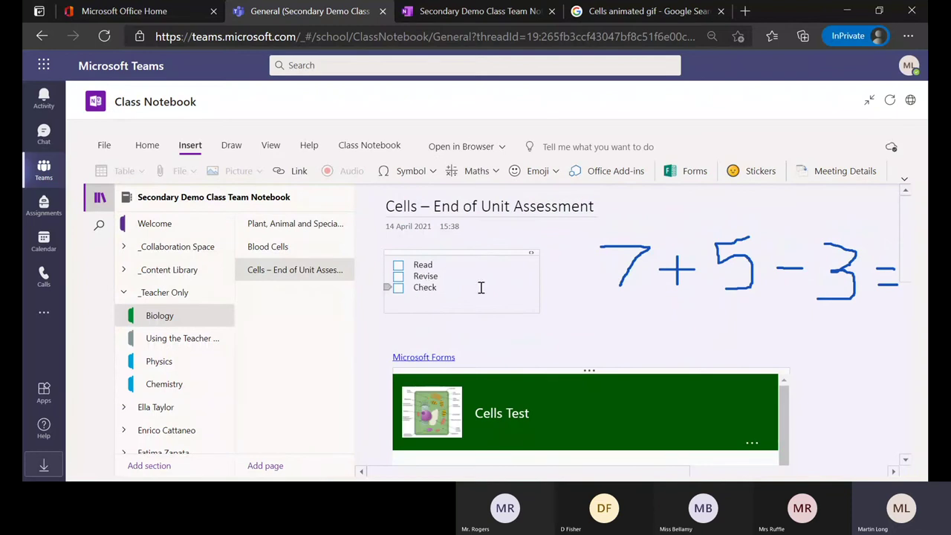
scroll(629, 318, "down", 3)
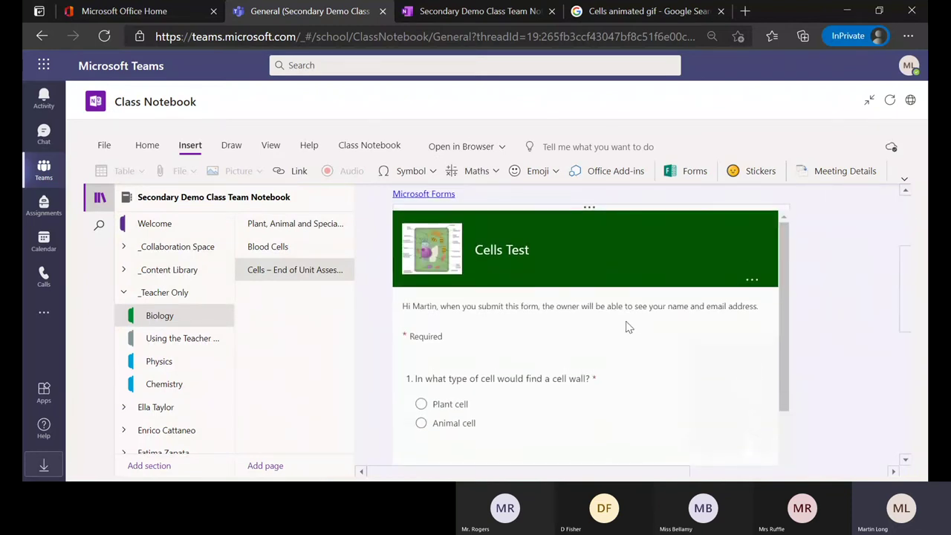
scroll(621, 396, "down", 1)
scroll(617, 396, "down", 5)
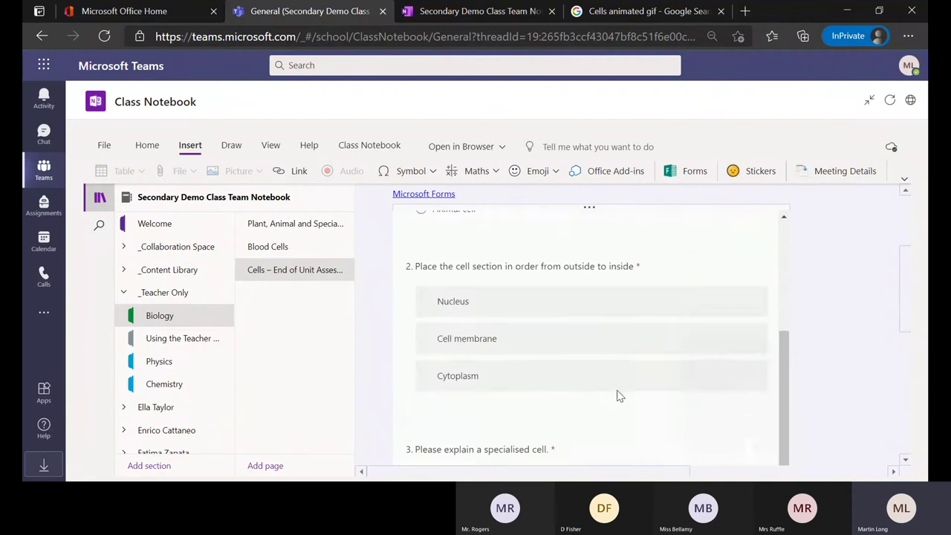
Open the Blood Cells page and place the insertion point in the empty area beneath the red blood cells picture
scroll(617, 396, "up", 5)
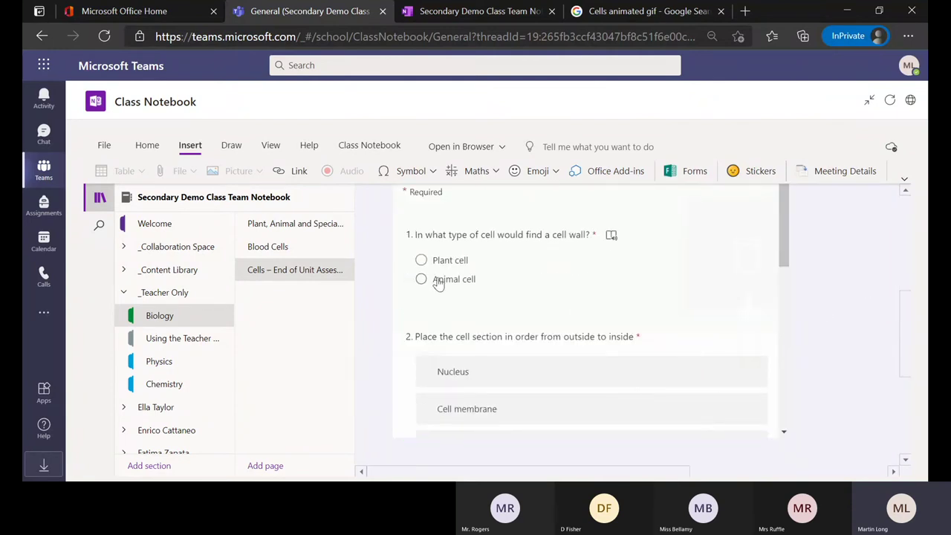
left_click(263, 246)
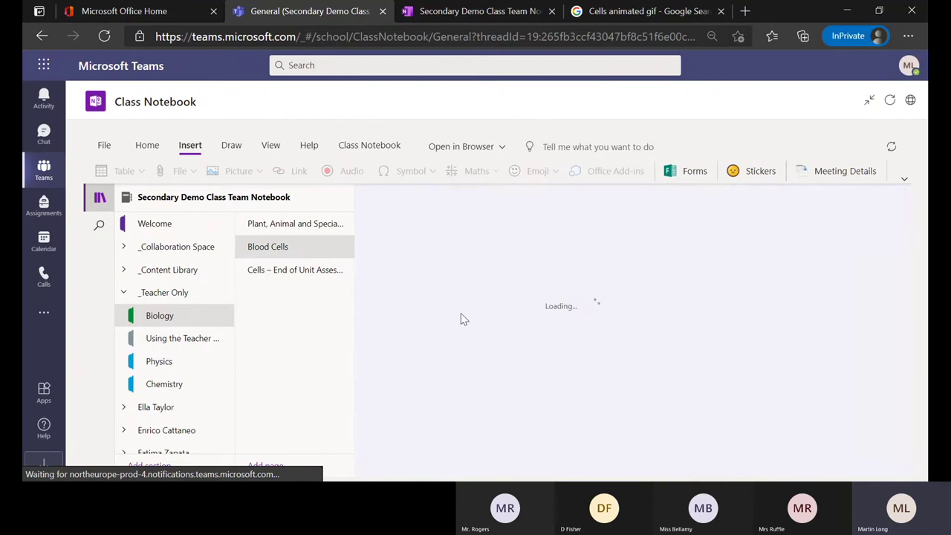
scroll(479, 330, "down", 3)
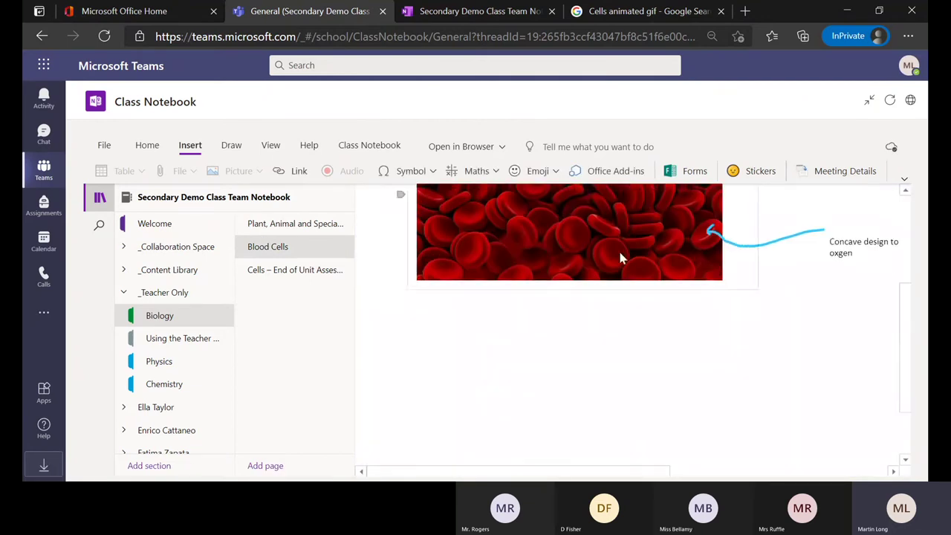
left_click(486, 427)
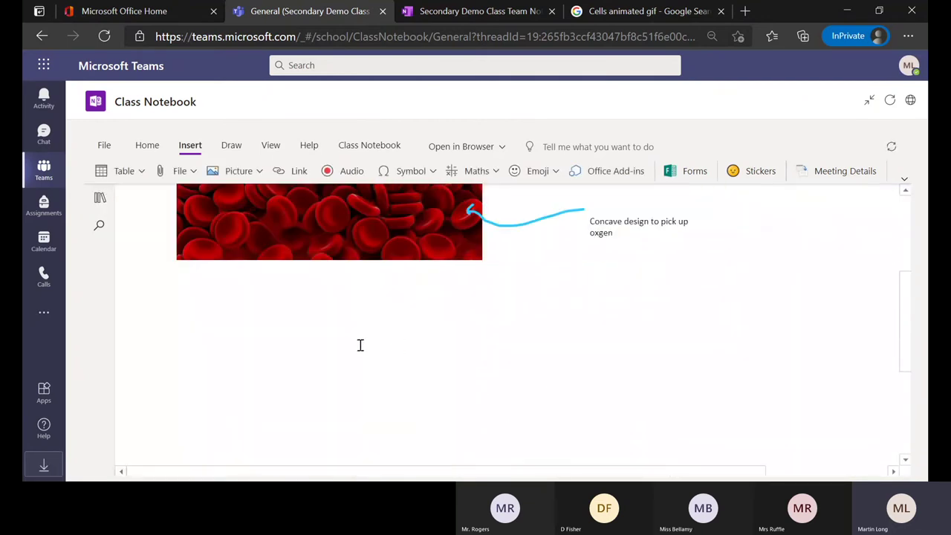
left_click(164, 312)
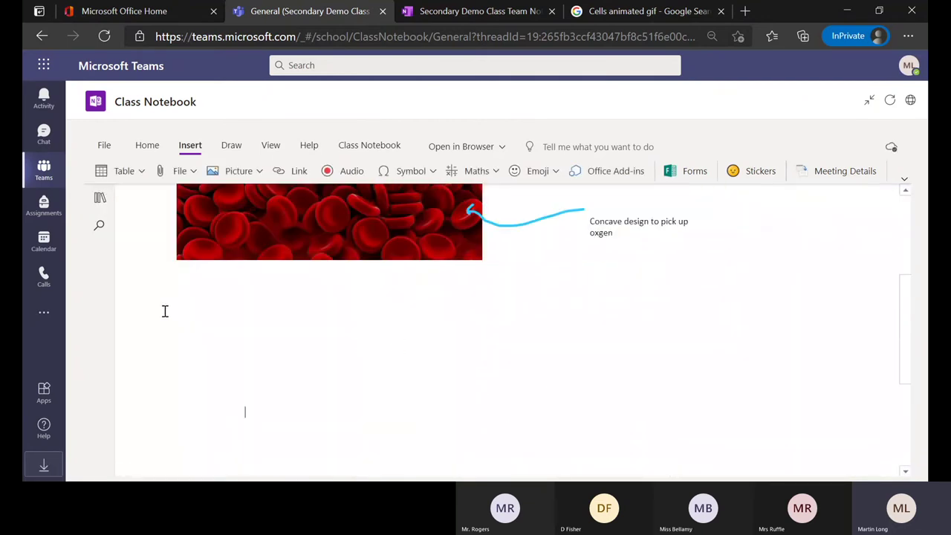
Try to load Forms for OneNote to add a form to the Blood Cells page
left_click(688, 178)
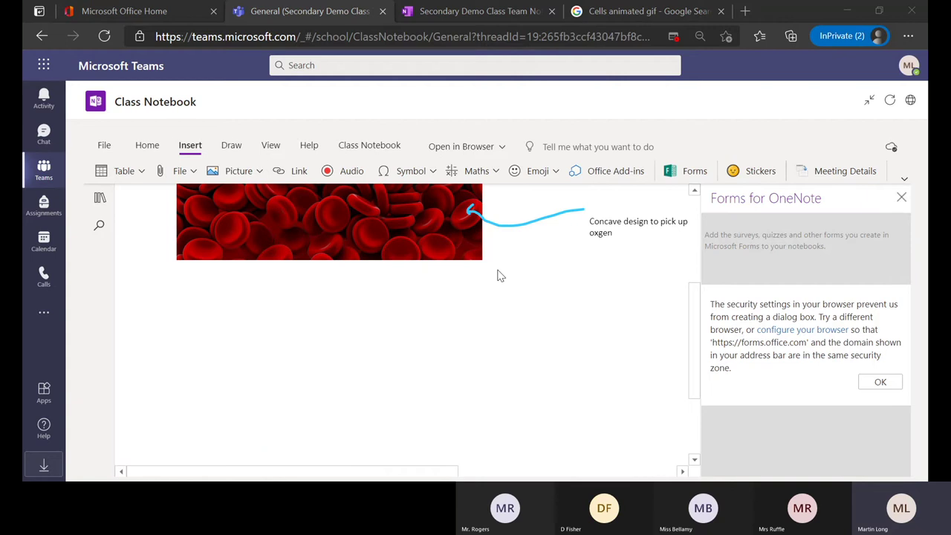
left_click(878, 382)
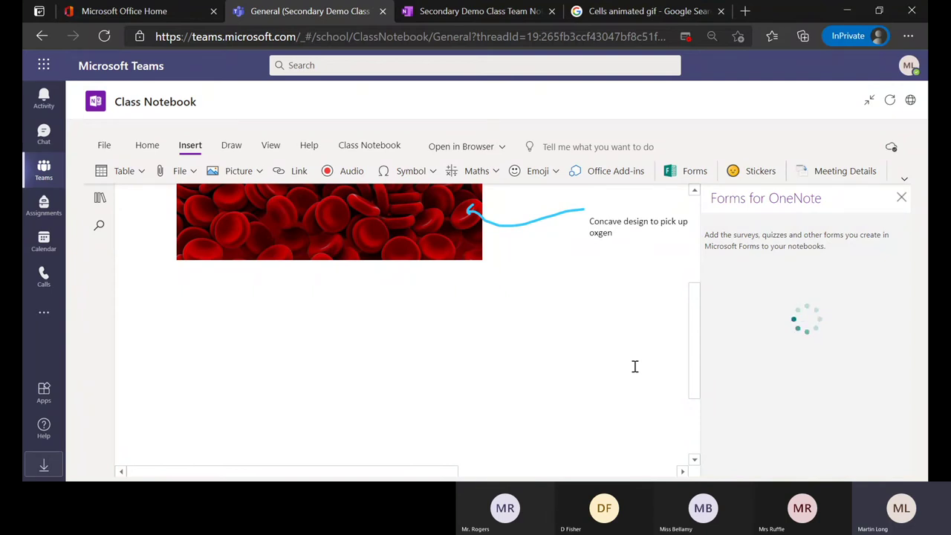
left_click(902, 200)
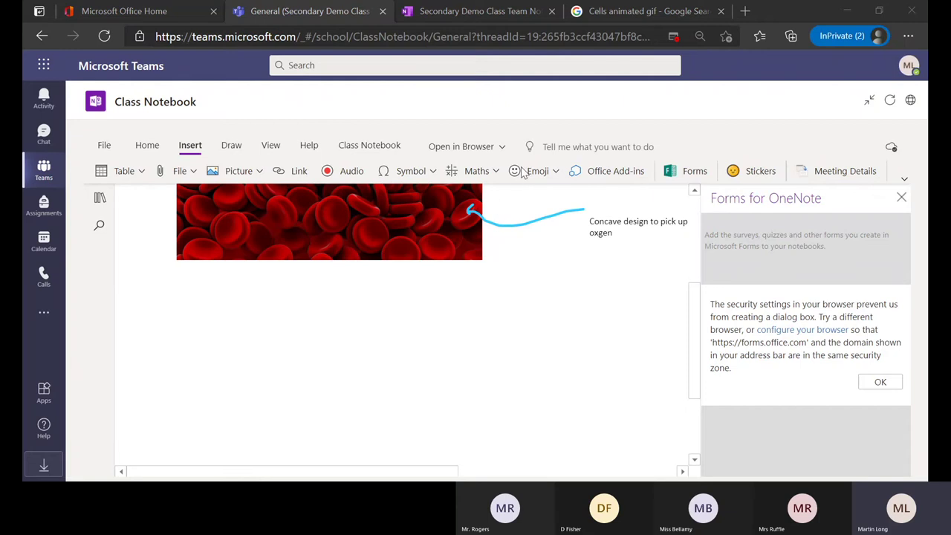
left_click(901, 197)
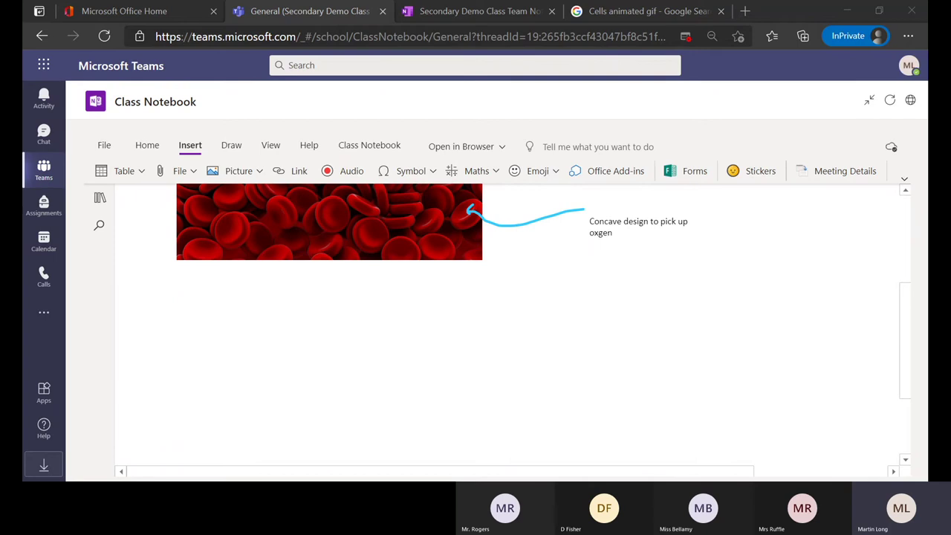
left_click(690, 173)
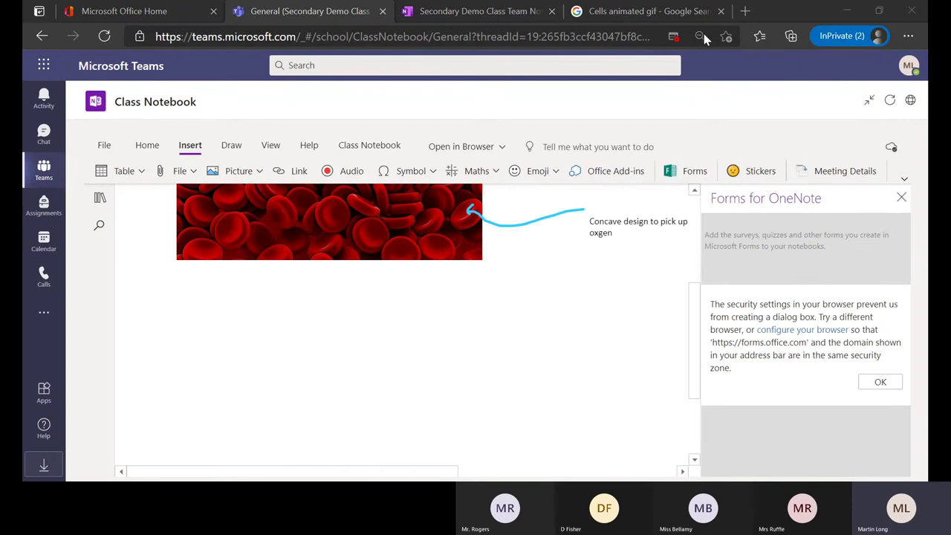
left_click(875, 382)
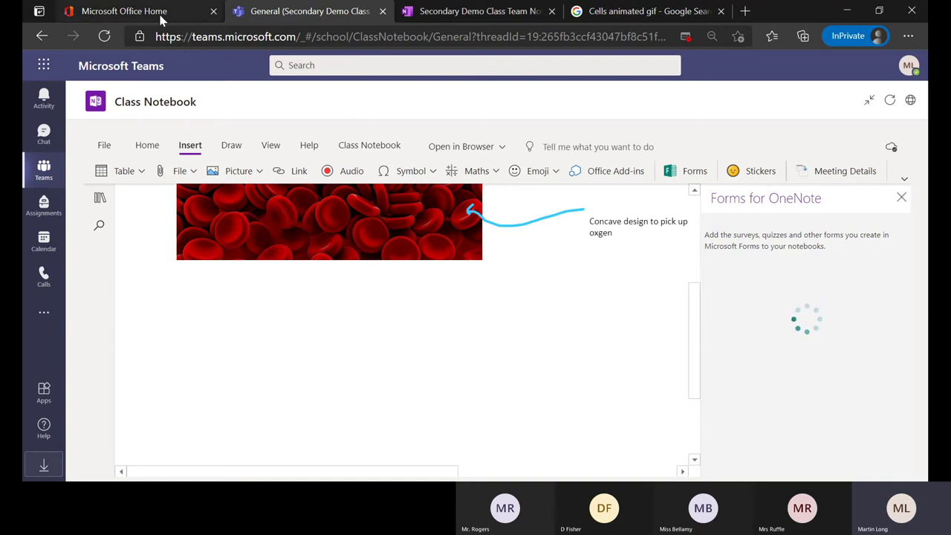
Switch to Microsoft Office Home, open Forms in a new tab and open the Cells Test quiz for editing
left_click(134, 12)
left_click(39, 67)
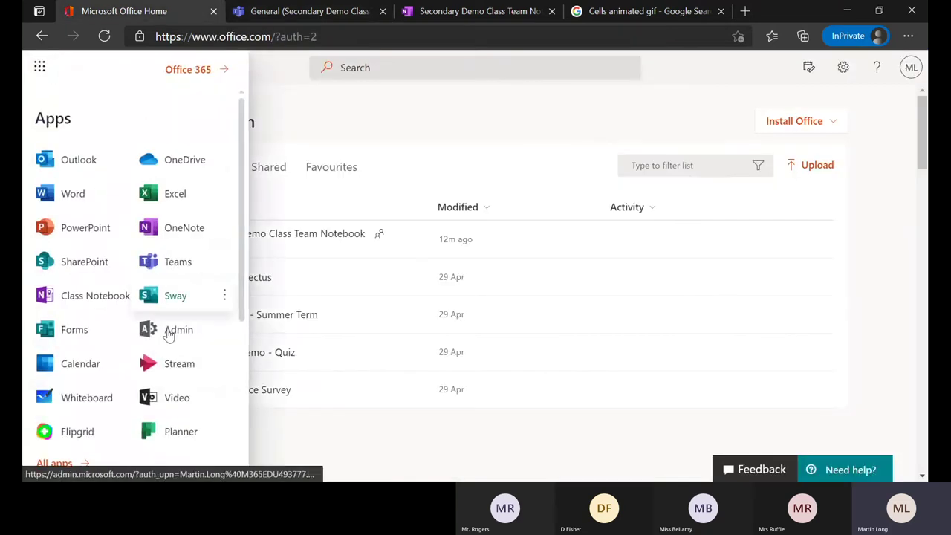
right_click(66, 337)
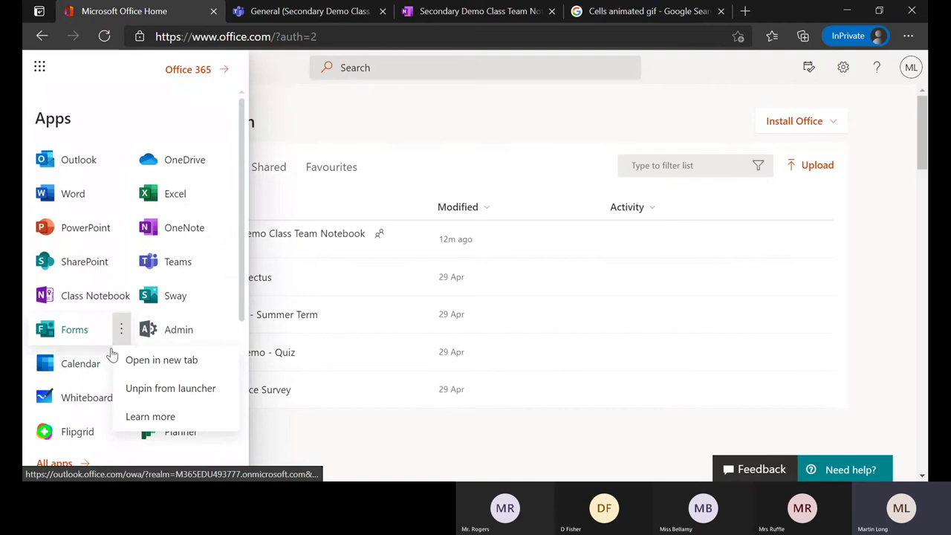
left_click(136, 371)
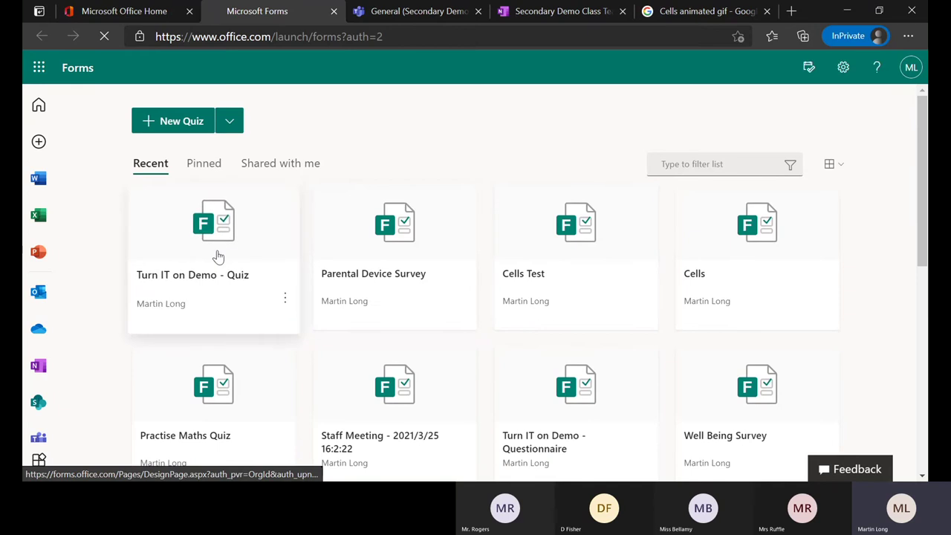
left_click(572, 282)
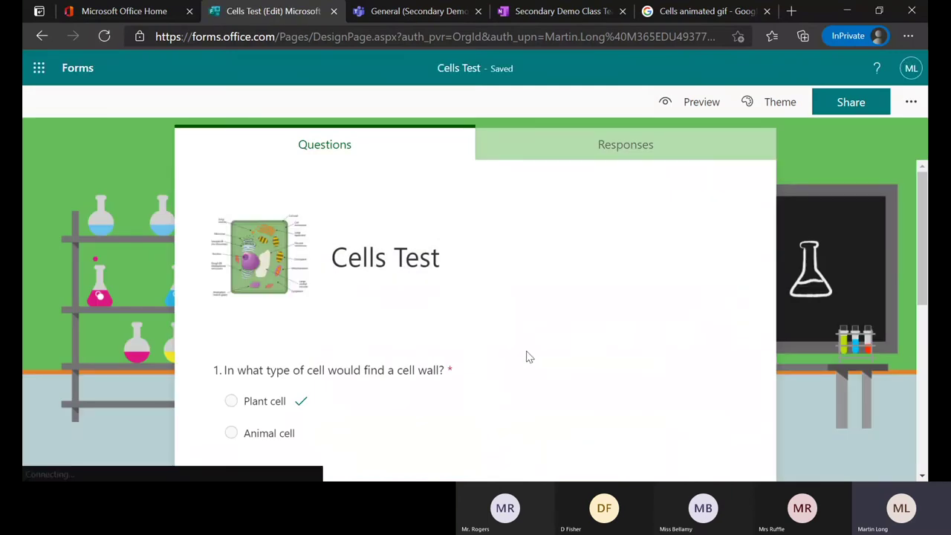
Review the Cells Test questions and open the cell wall question to examine its answer options and feedback
scroll(529, 355, "down", 1)
scroll(506, 368, "down", 3)
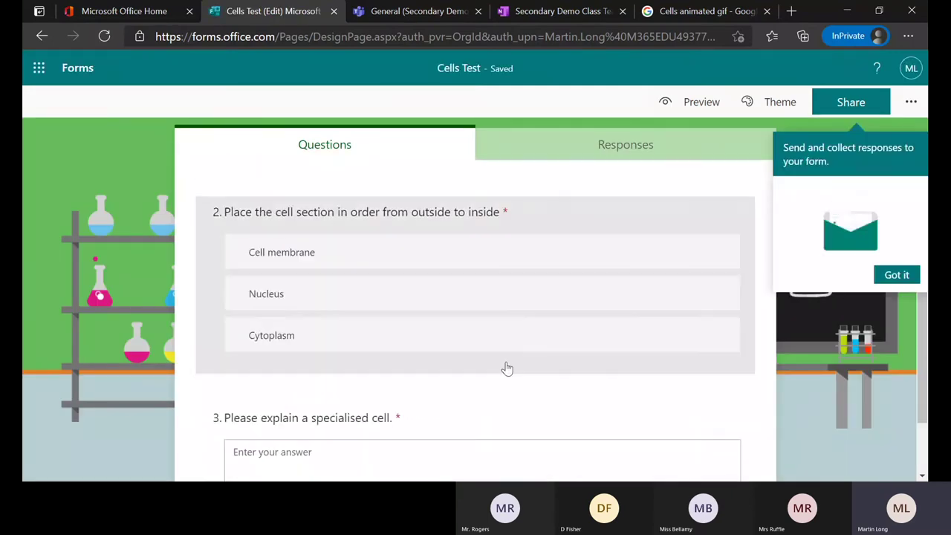
scroll(507, 368, "down", 2)
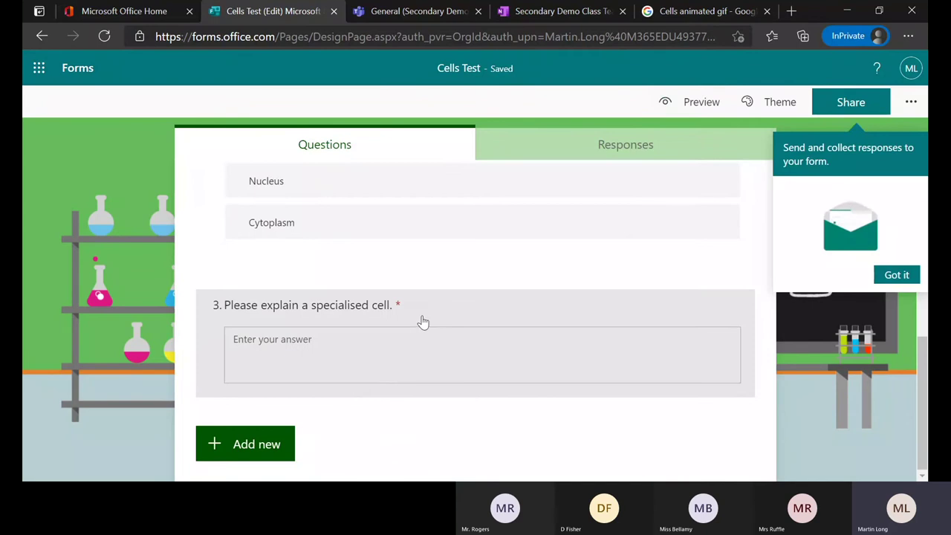
scroll(501, 297, "up", 2)
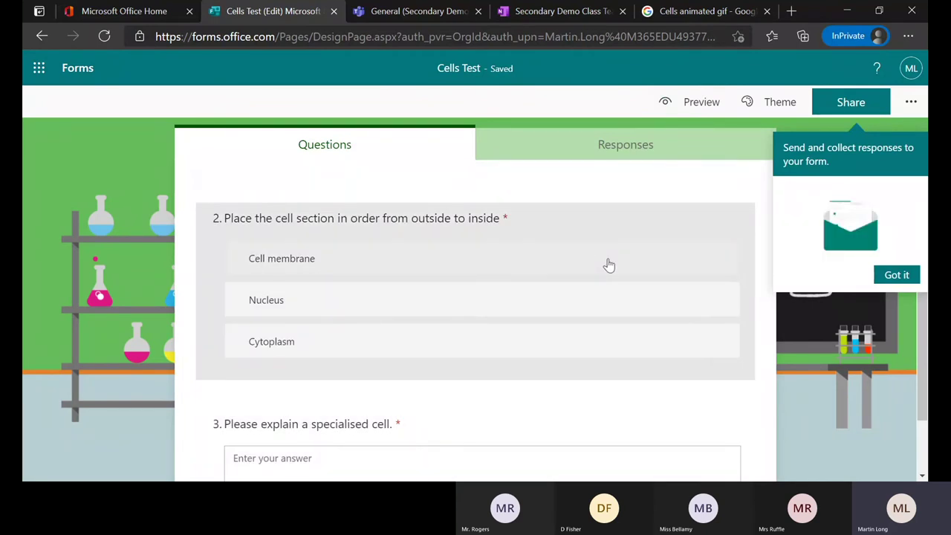
scroll(609, 266, "up", 3)
scroll(609, 266, "up", 1)
left_click(551, 339)
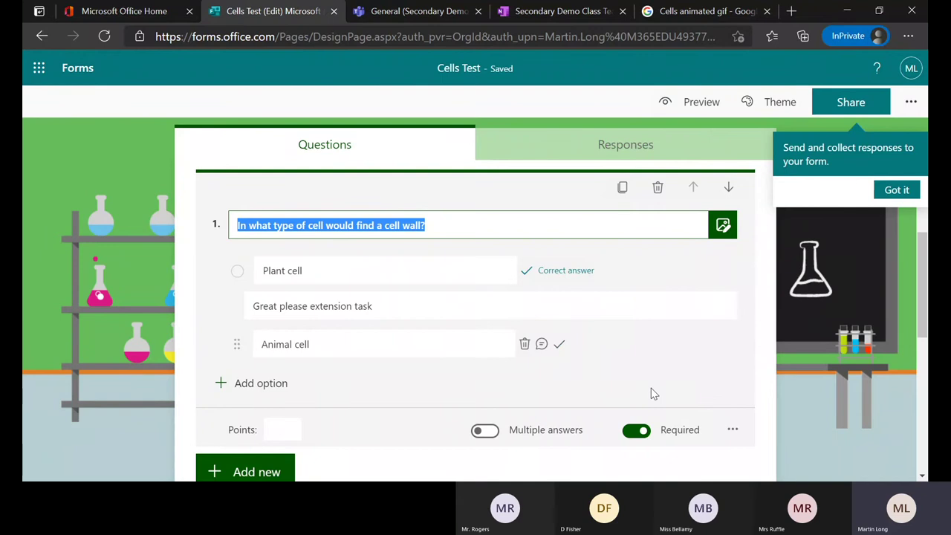
Add a new Text question after the specialised cell question at the end of the Cells Test
scroll(653, 394, "down", 5)
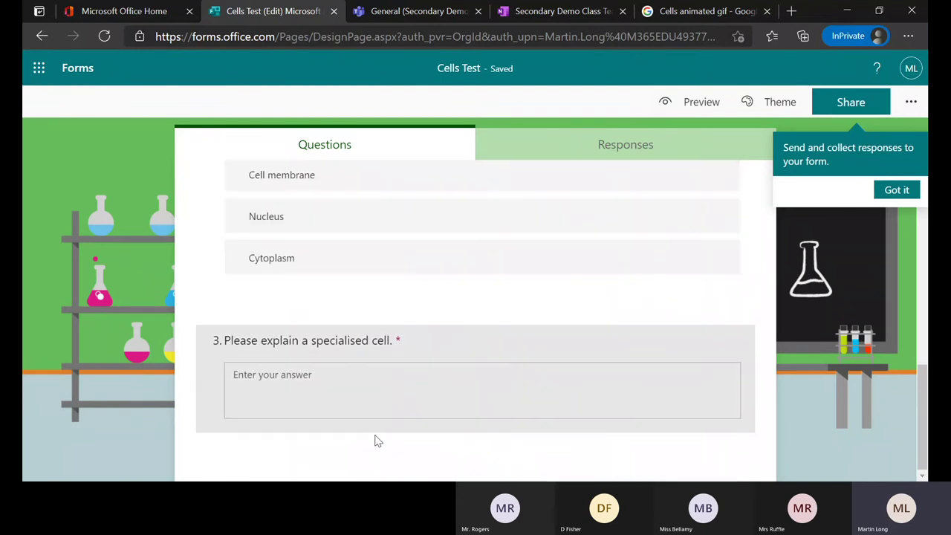
scroll(372, 438, "down", 1)
scroll(365, 437, "up", 1)
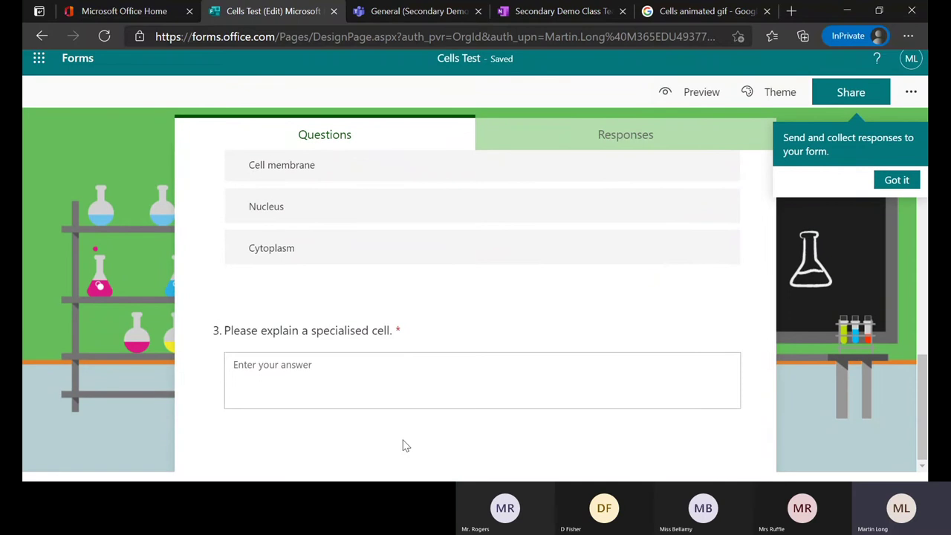
left_click(412, 427)
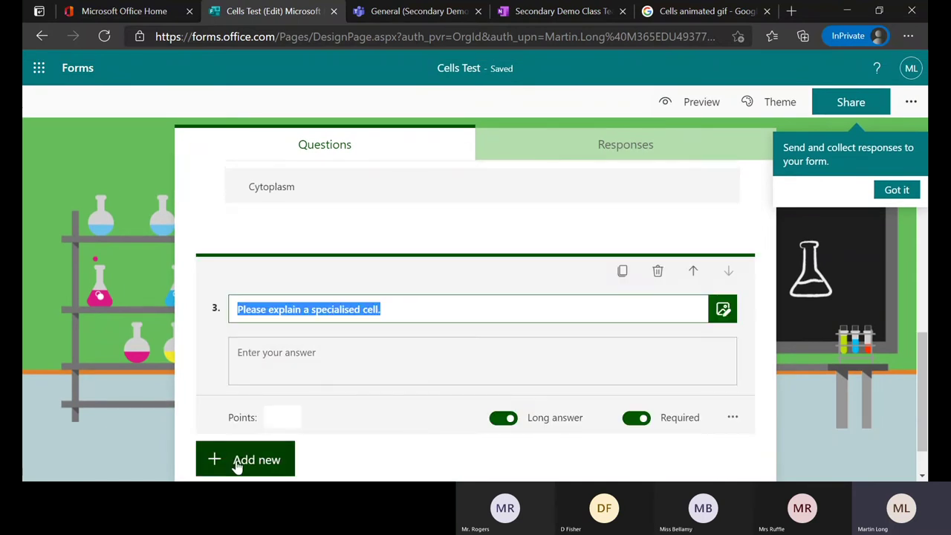
left_click(244, 461)
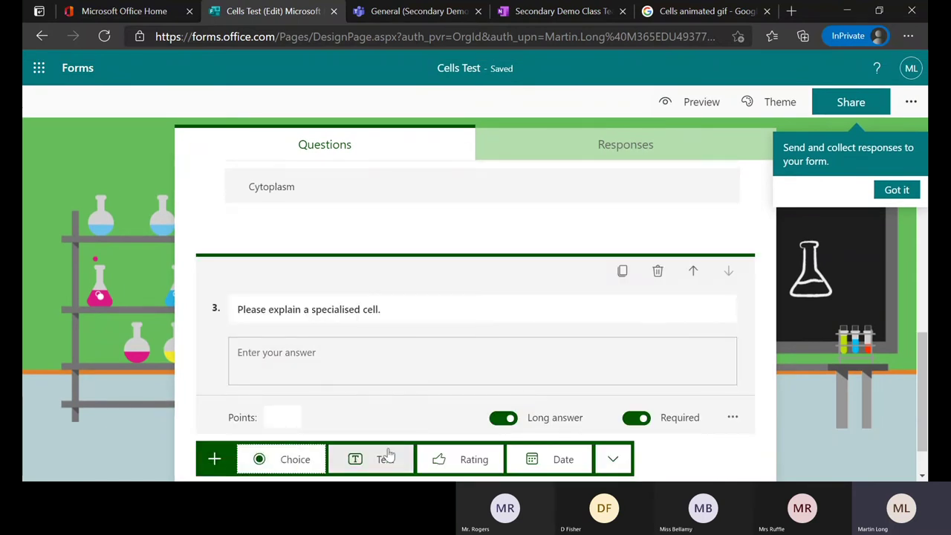
left_click(385, 459)
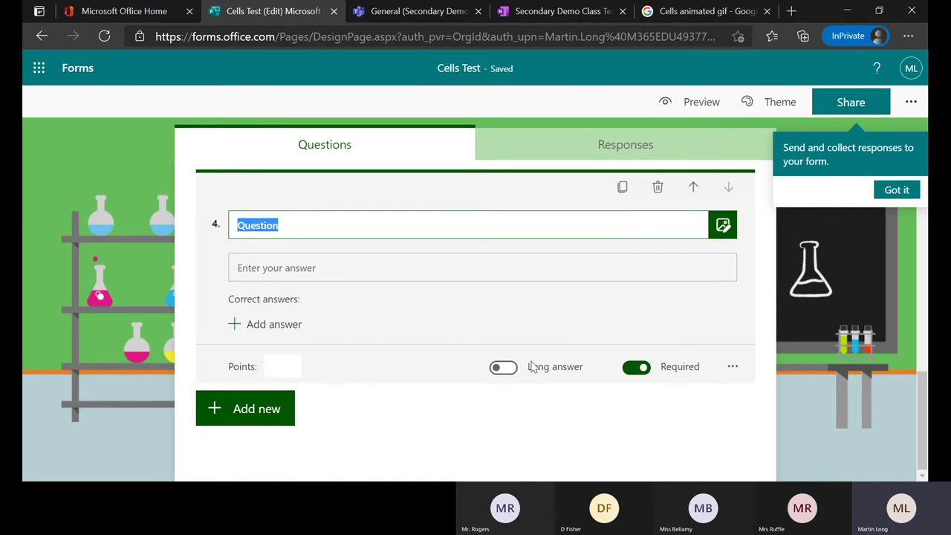
Search Bing images for "AQA cells question" and add the chloroplast energy worksheet picture to question 4
left_click(723, 226)
left_click(714, 193)
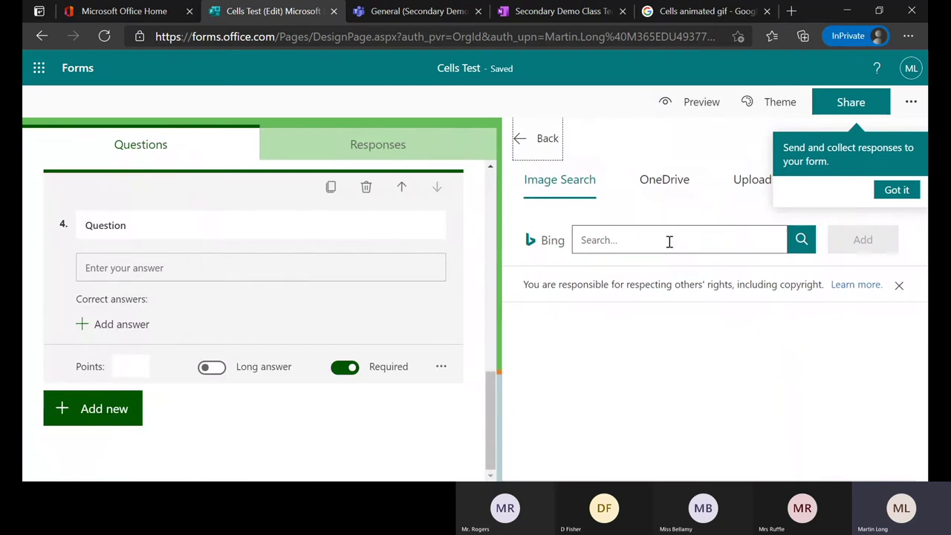
left_click(668, 242)
type("AQA cells")
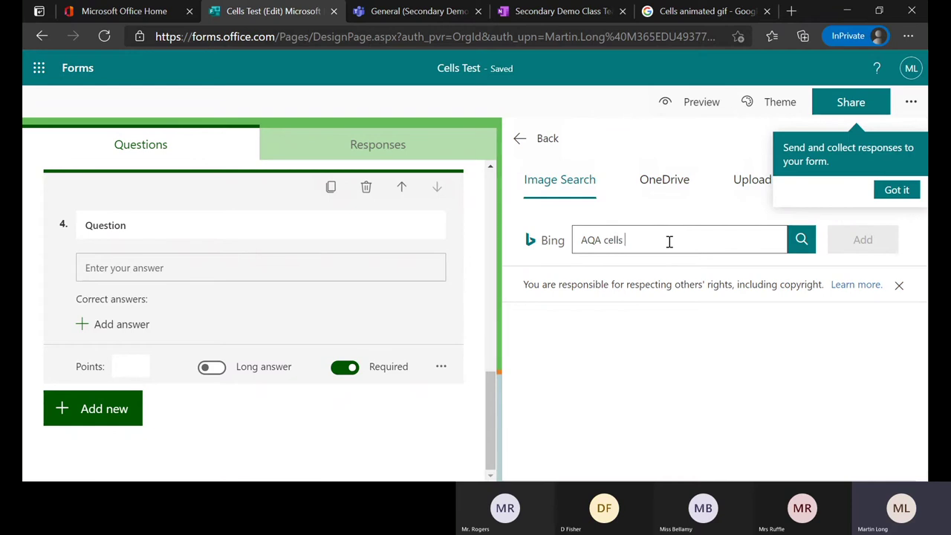
type(" question")
key("Return")
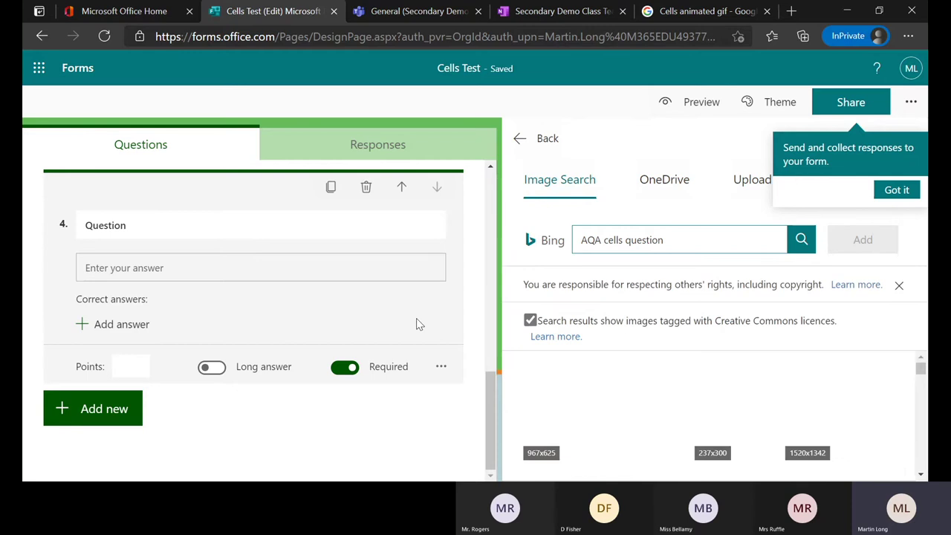
scroll(743, 401, "down", 1)
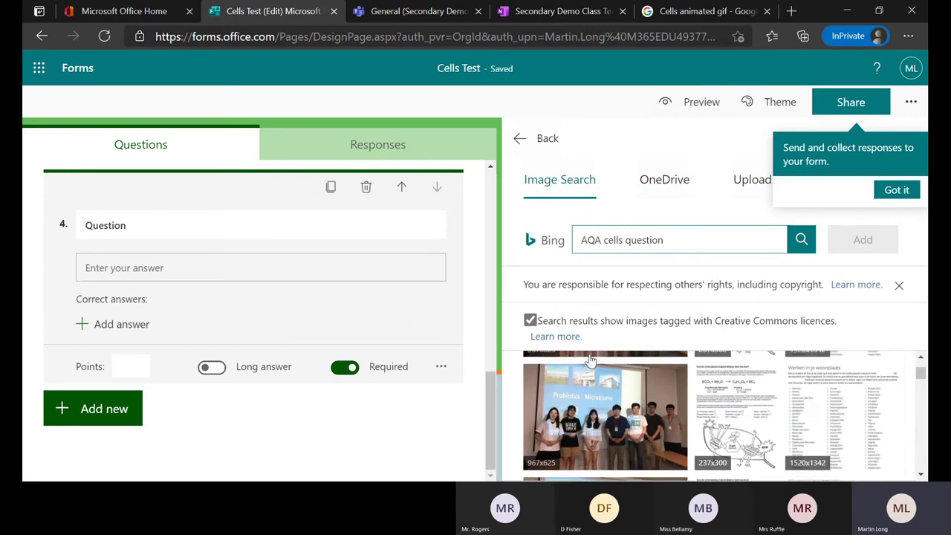
left_click(769, 375)
left_click(862, 240)
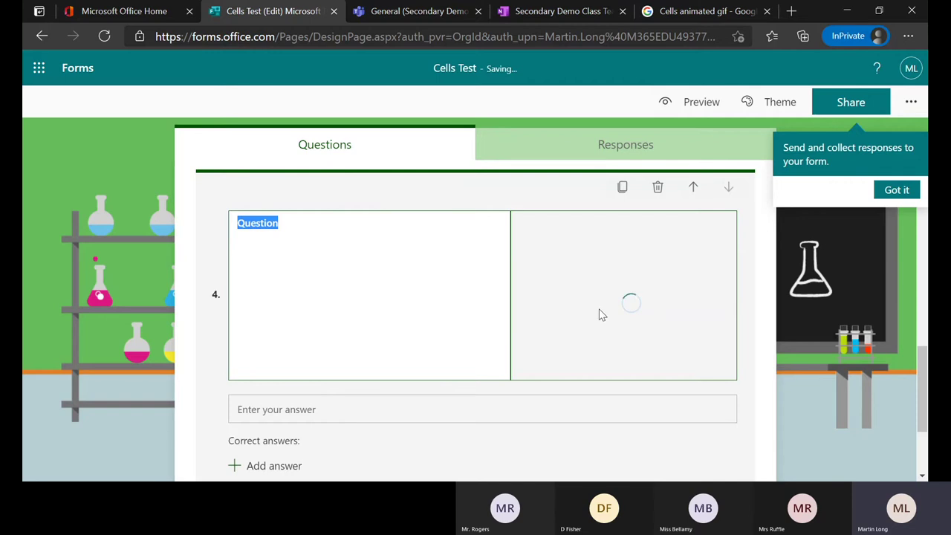
Allow a long answer for question 4
scroll(397, 359, "down", 1)
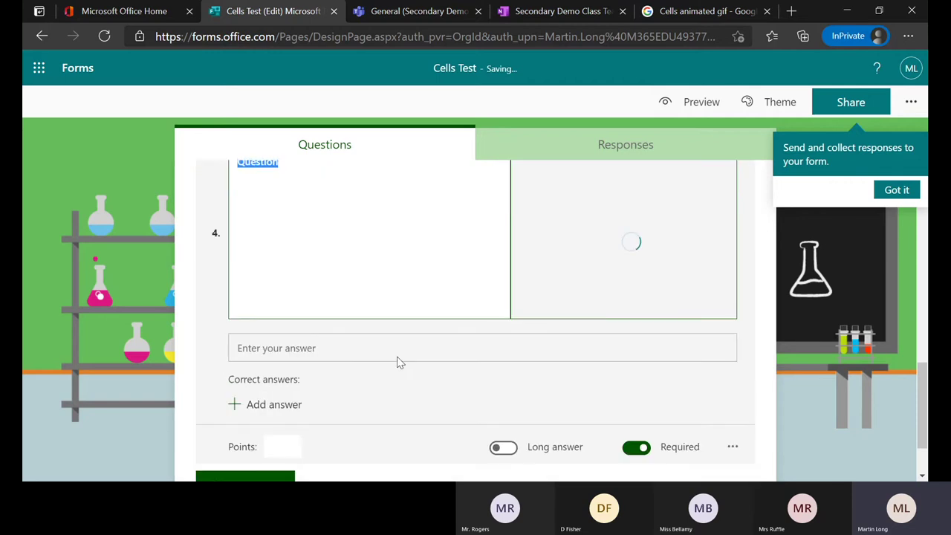
scroll(477, 437, "down", 1)
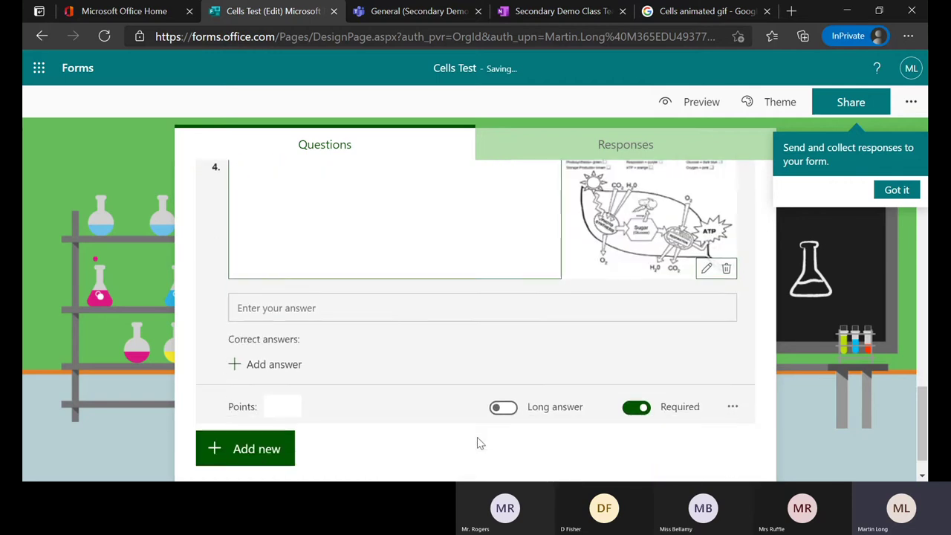
left_click(504, 403)
Preview the Cells Test in computer view and examine how question 4 with its picture appears
scroll(501, 391, "up", 3)
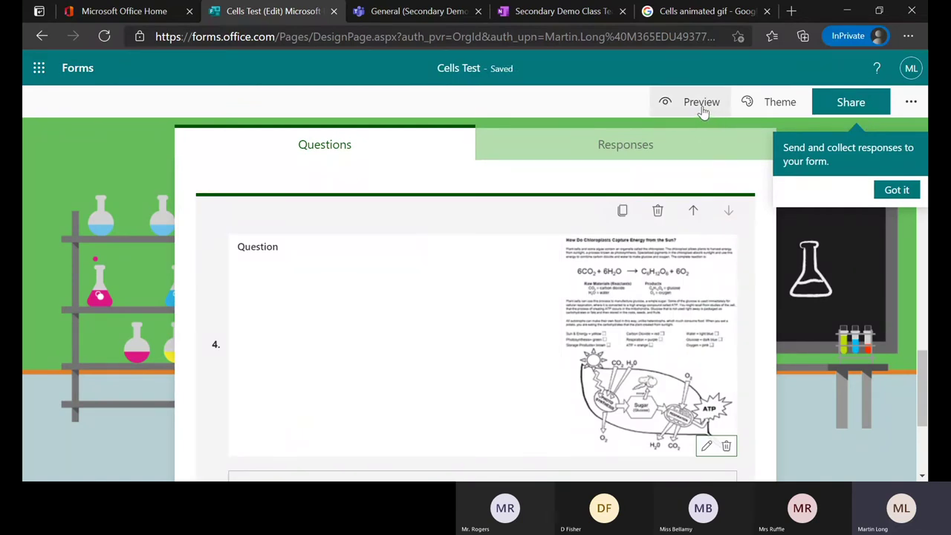
left_click(703, 104)
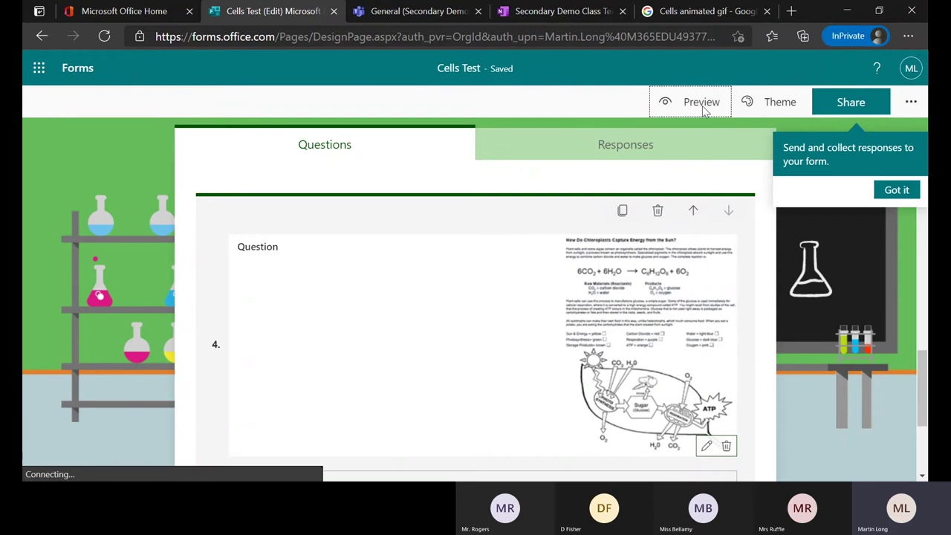
scroll(508, 328, "down", 15)
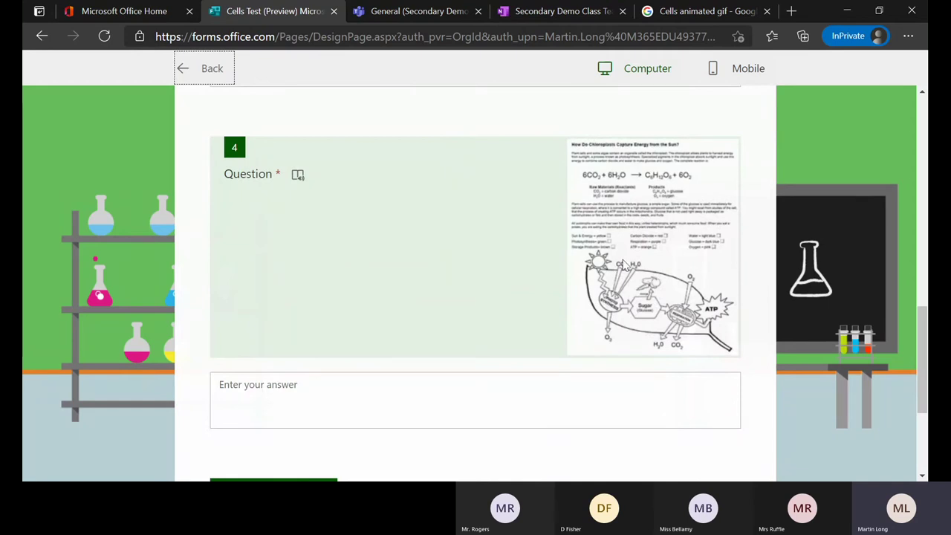
scroll(628, 264, "down", 1)
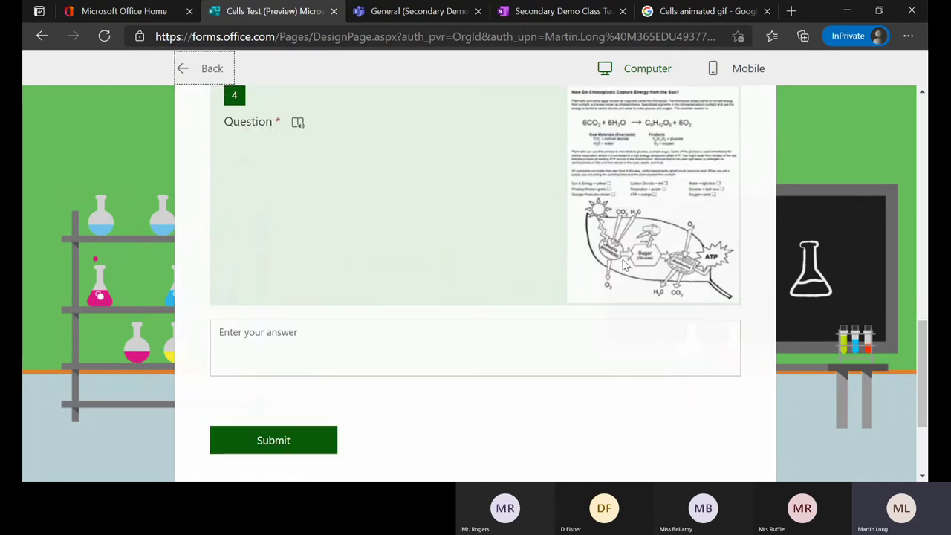
Examine the remaining questions and the header in the Cells Test preview
left_click(260, 435)
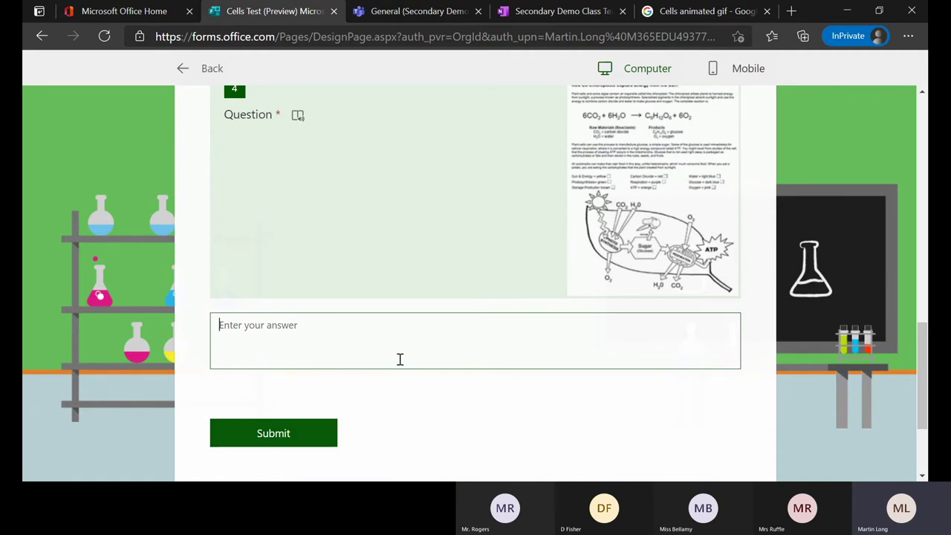
scroll(400, 360, "up", 7)
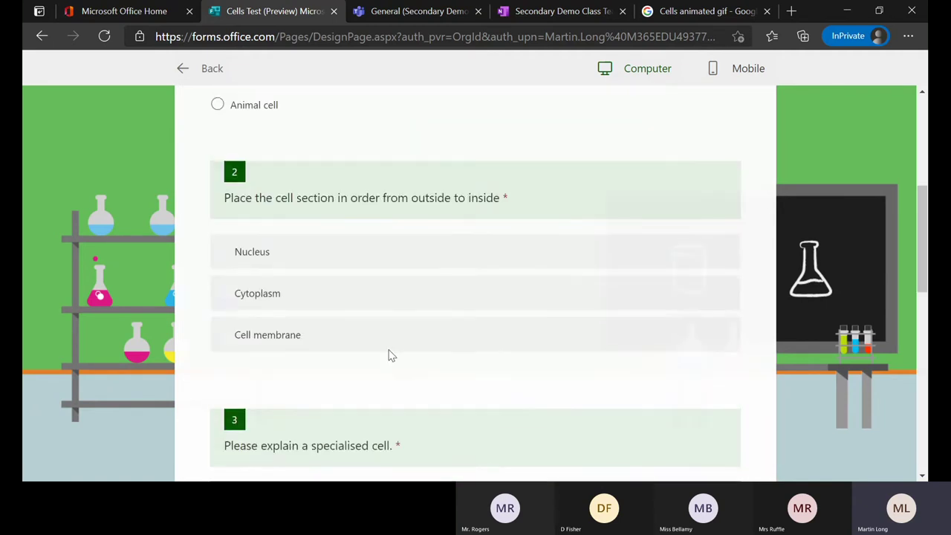
scroll(446, 327, "up", 5)
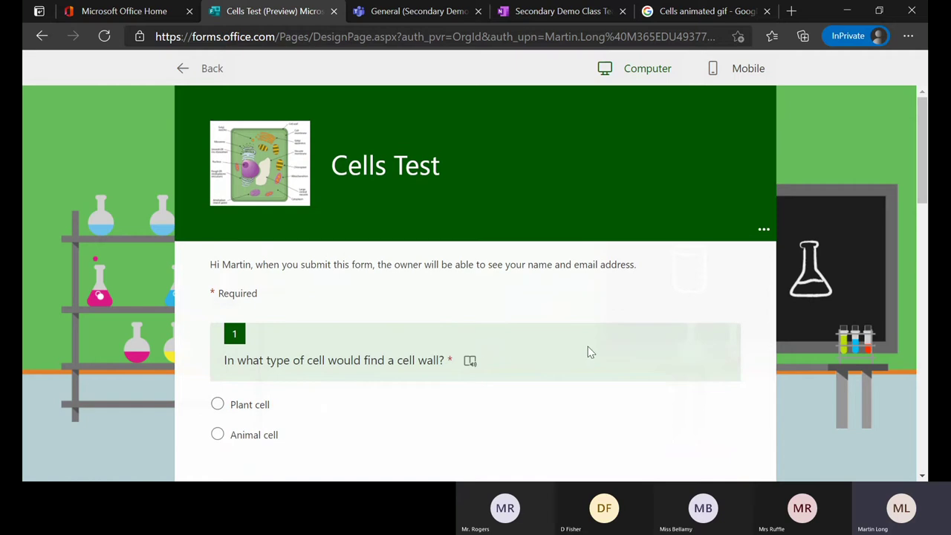
scroll(602, 349, "down", 7)
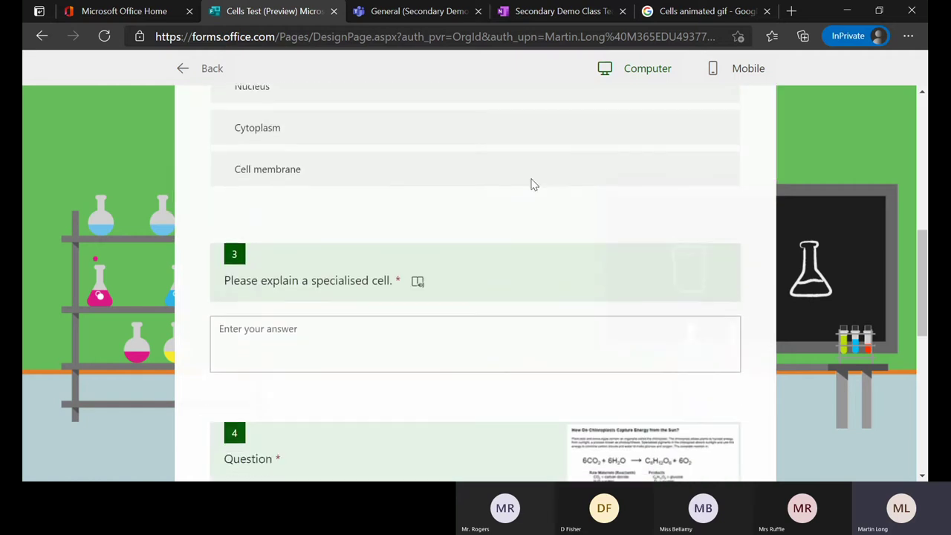
Switch to the OneNote notebook and examine the Cells quiz embedded under Lesson One - Cell Challenge
left_click(533, 13)
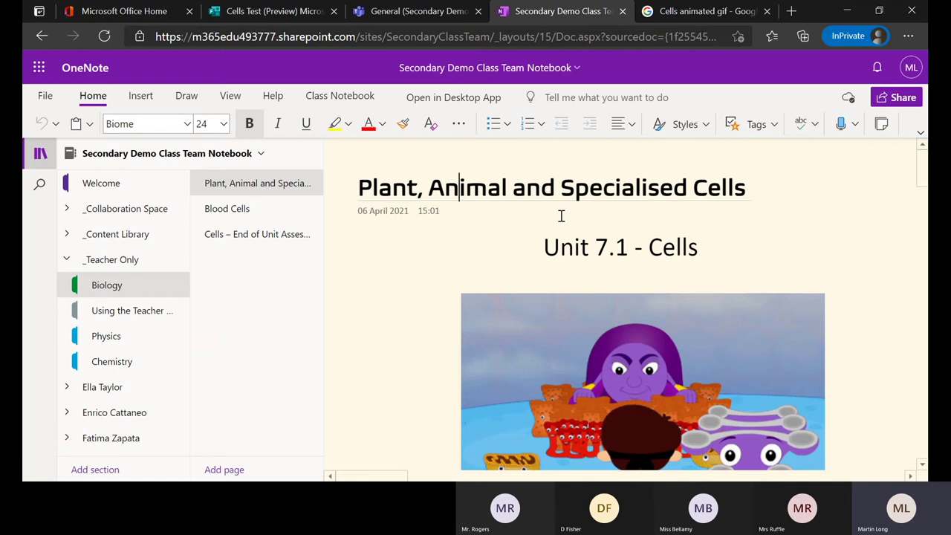
scroll(553, 274, "down", 10)
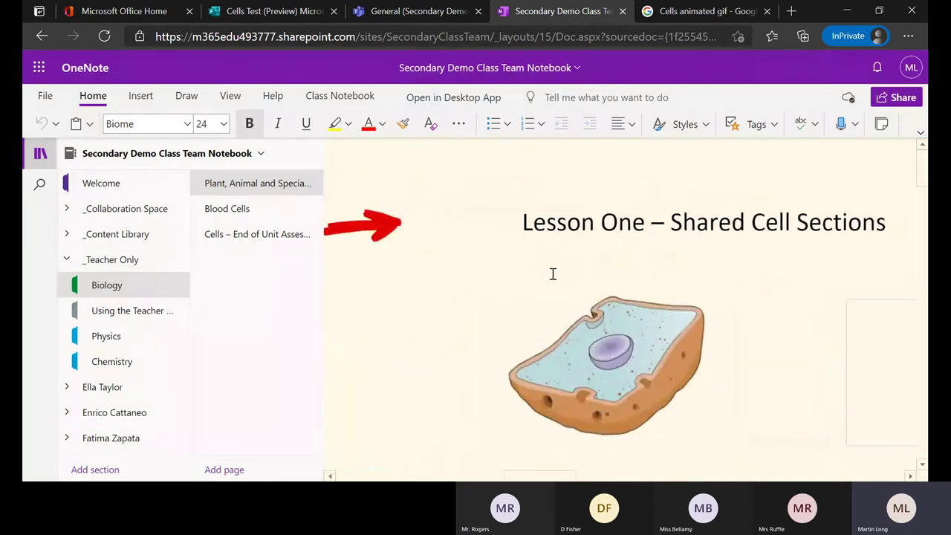
scroll(552, 274, "down", 10)
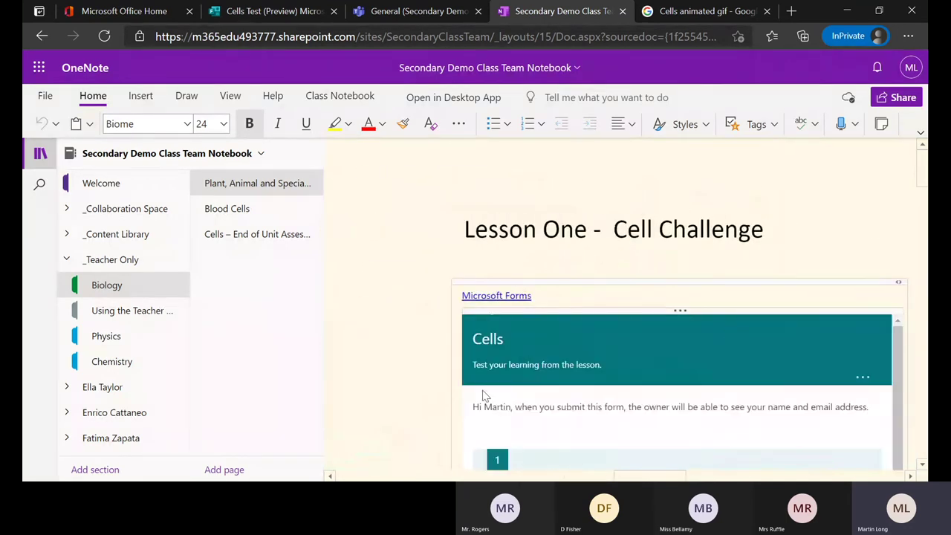
scroll(429, 378, "down", 2)
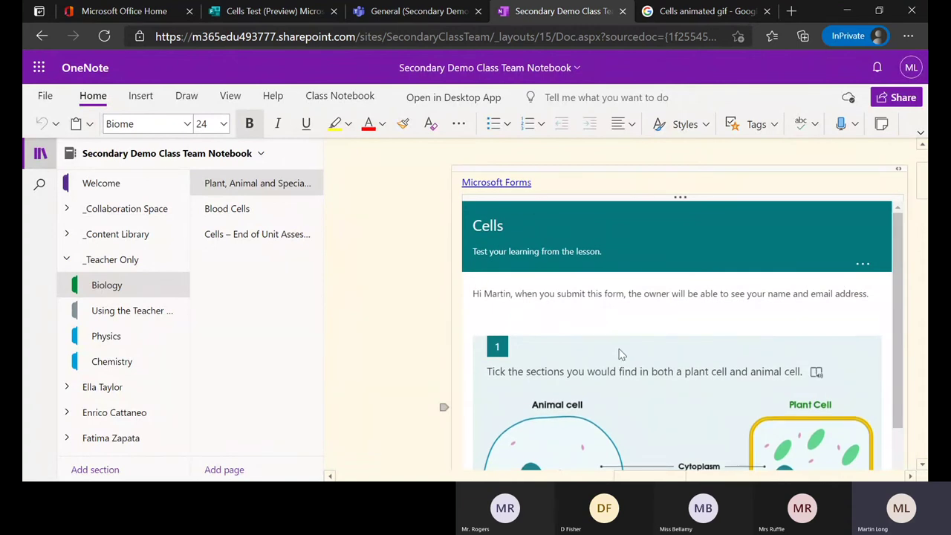
scroll(442, 261, "up", 2)
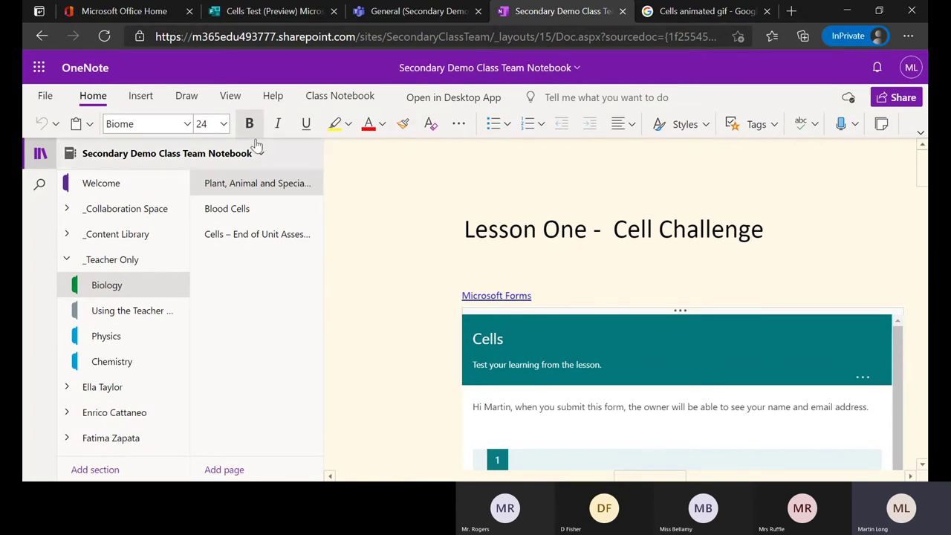
On the Cells – End of Unit Assessment page, select the handwritten equation 7 + 5 − 3 = and evaluate it with Maths
left_click(243, 236)
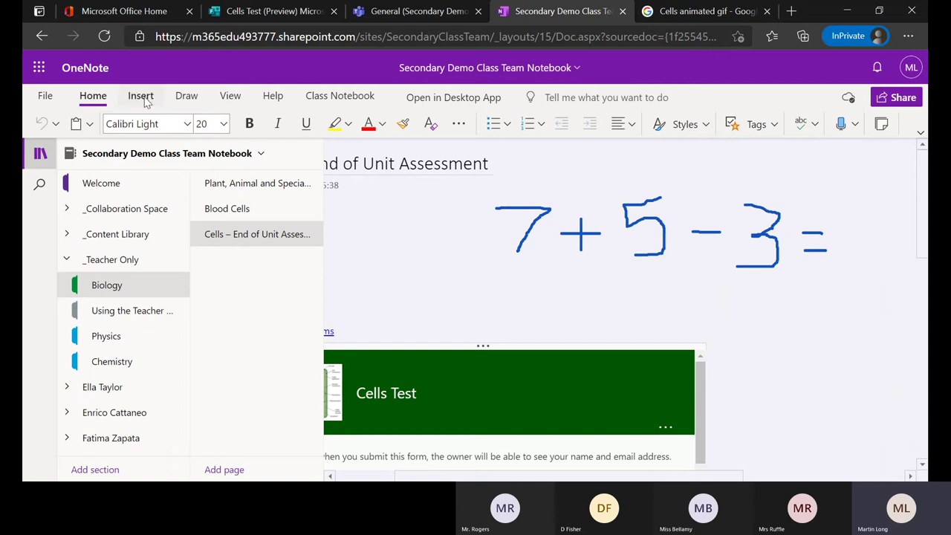
left_click(191, 98)
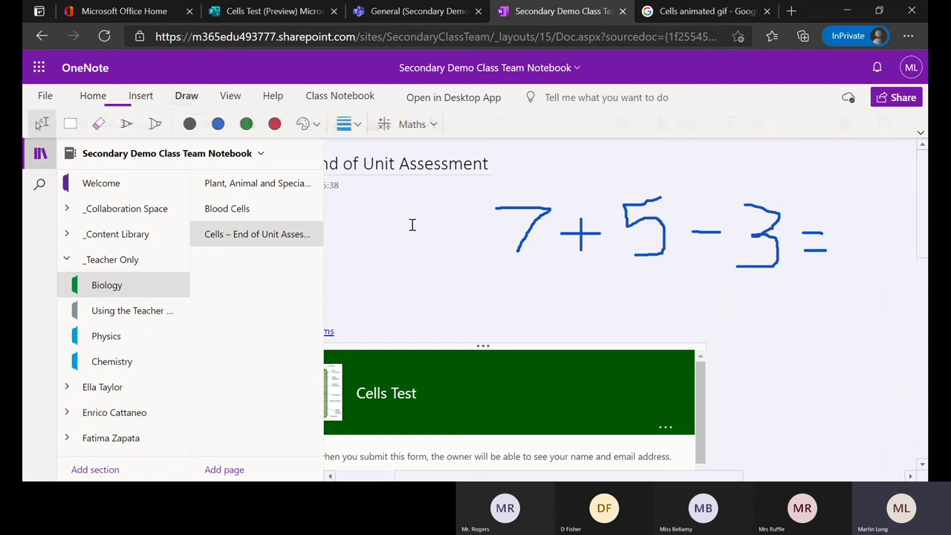
left_click(394, 130)
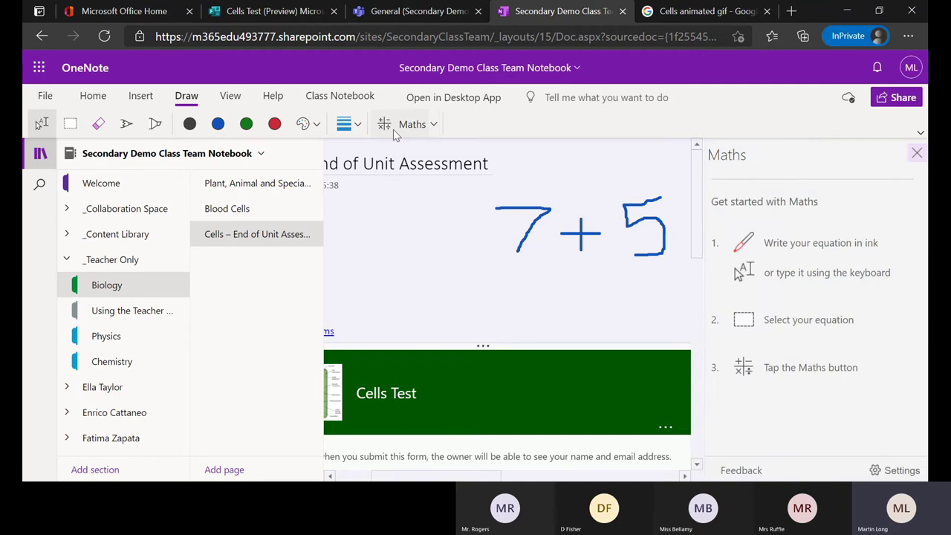
left_click(917, 154)
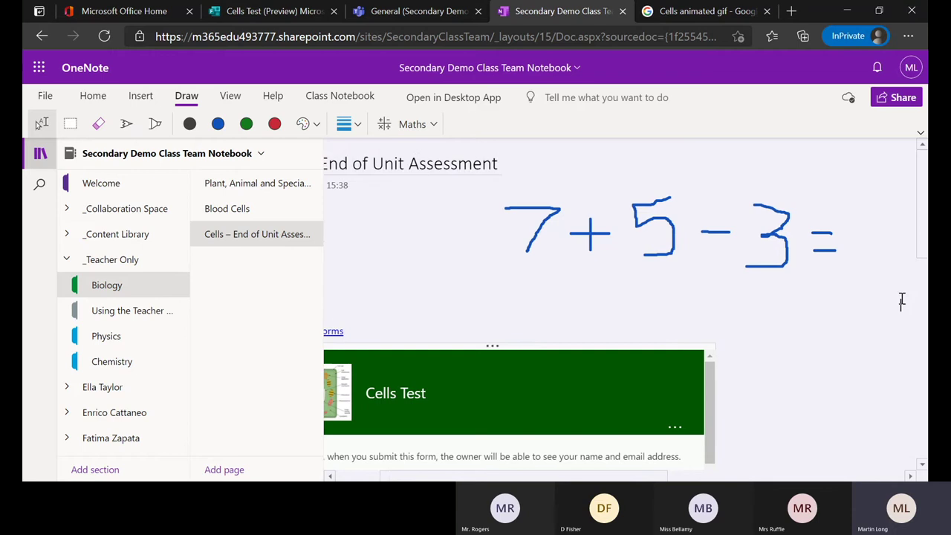
mouse_move(840, 293)
left_mouse_down()
mouse_move(618, 189)
mouse_move(444, 185)
left_mouse_up()
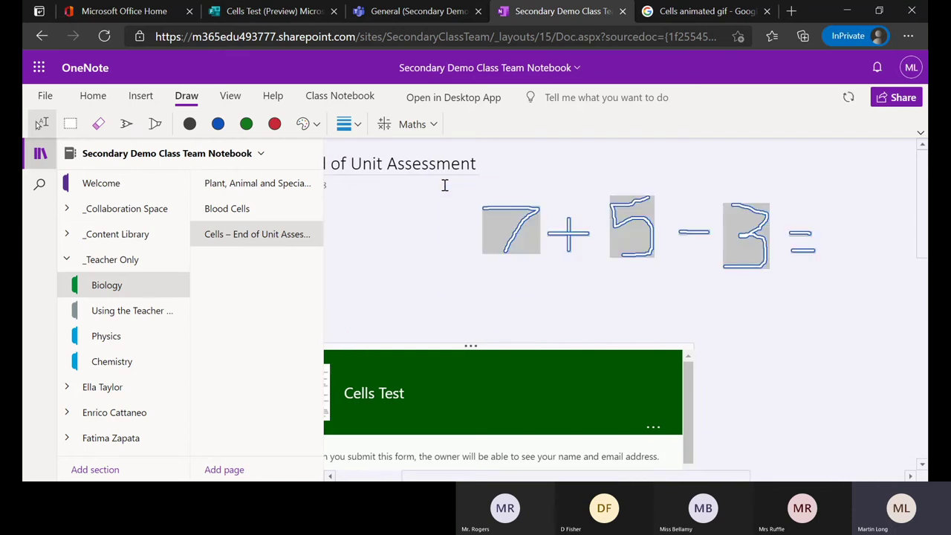
left_click(414, 124)
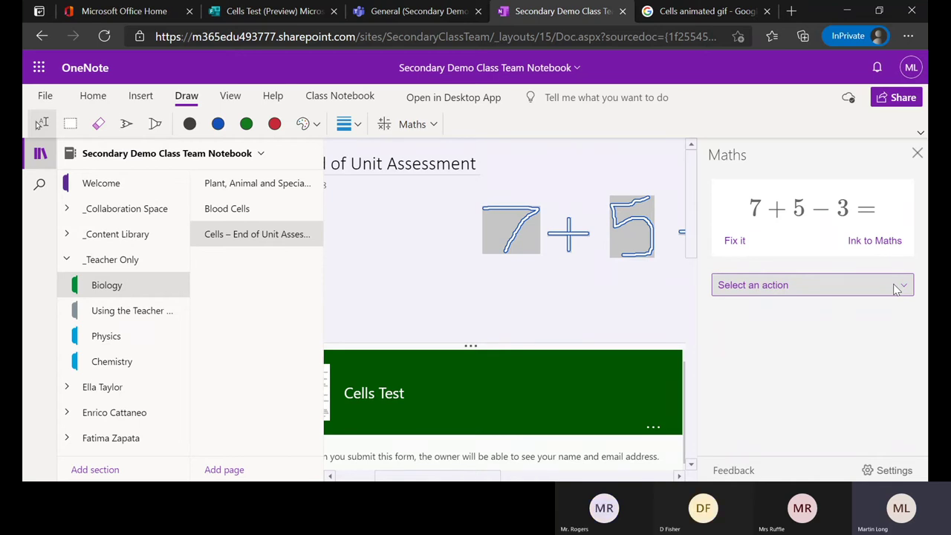
left_click(753, 314)
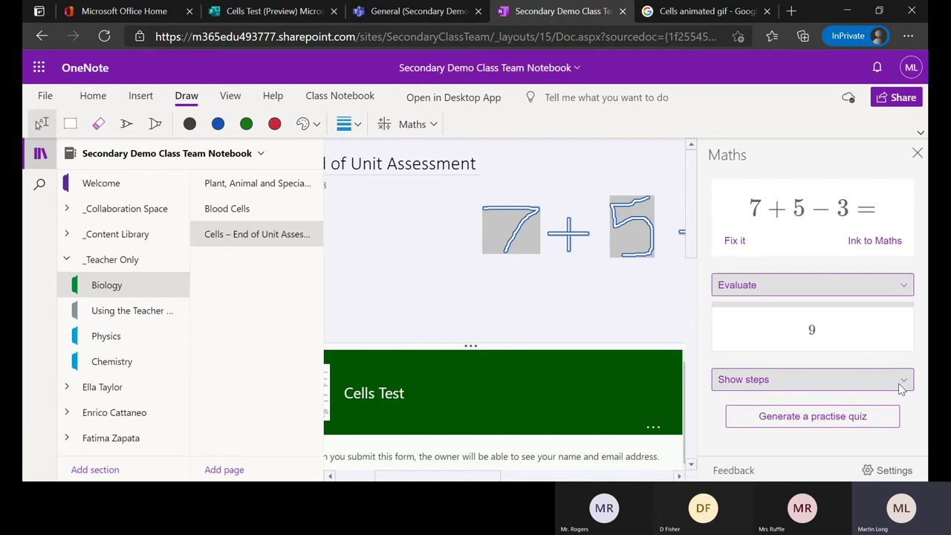
Show the solution steps for the equation, read through them, and return to the page
left_click(777, 396)
scroll(811, 384, "down", 2)
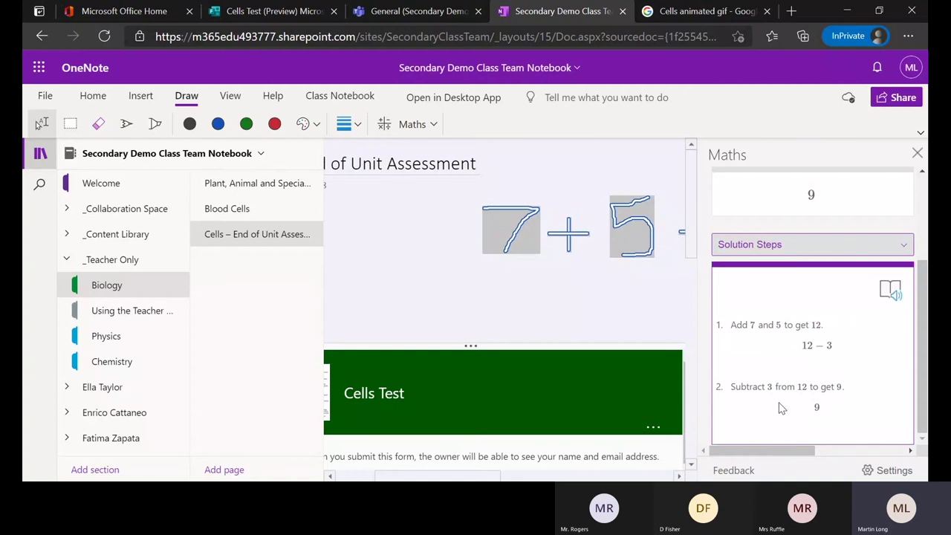
scroll(771, 355, "up", 2)
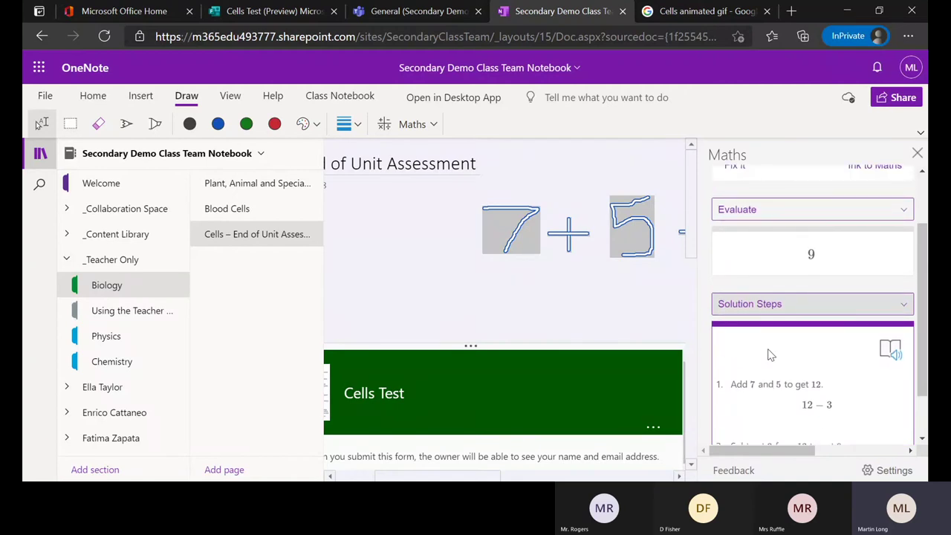
scroll(770, 355, "down", 2)
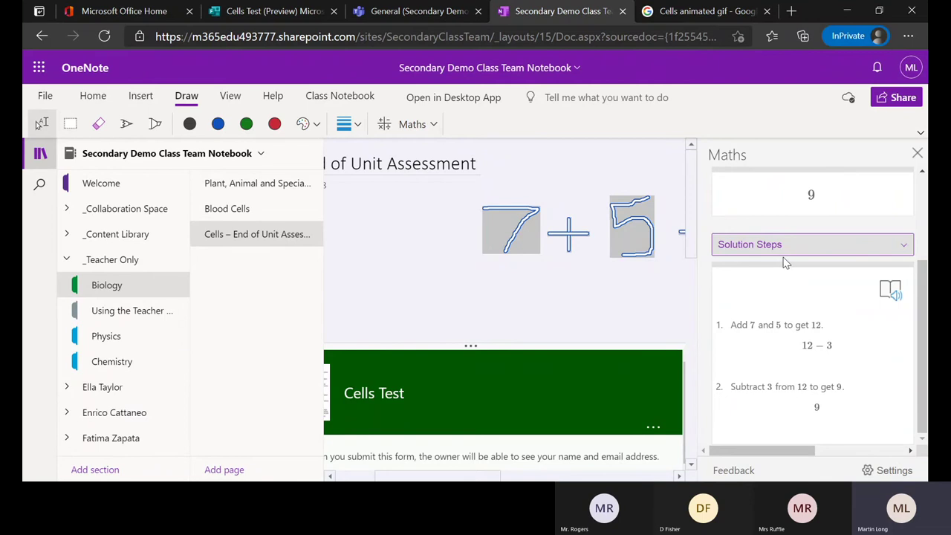
scroll(785, 260, "up", 4)
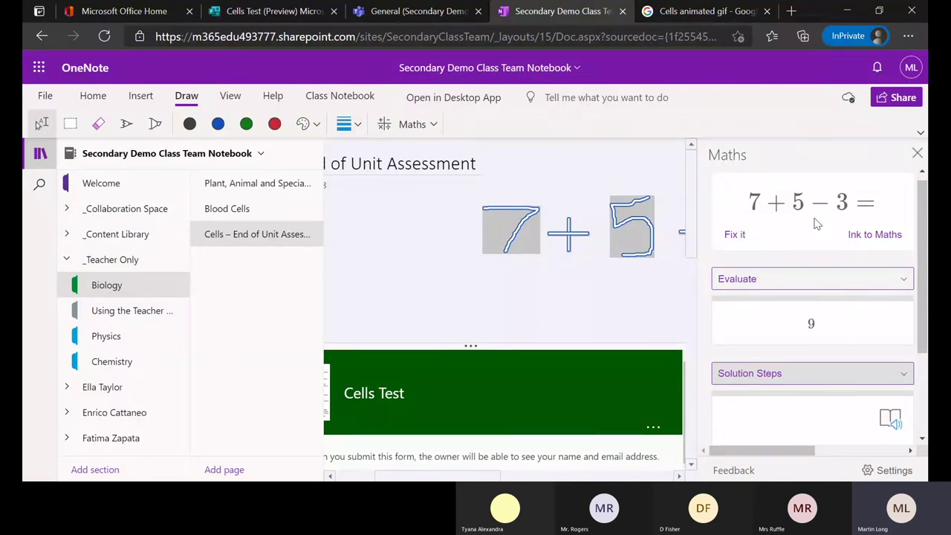
left_click(563, 302)
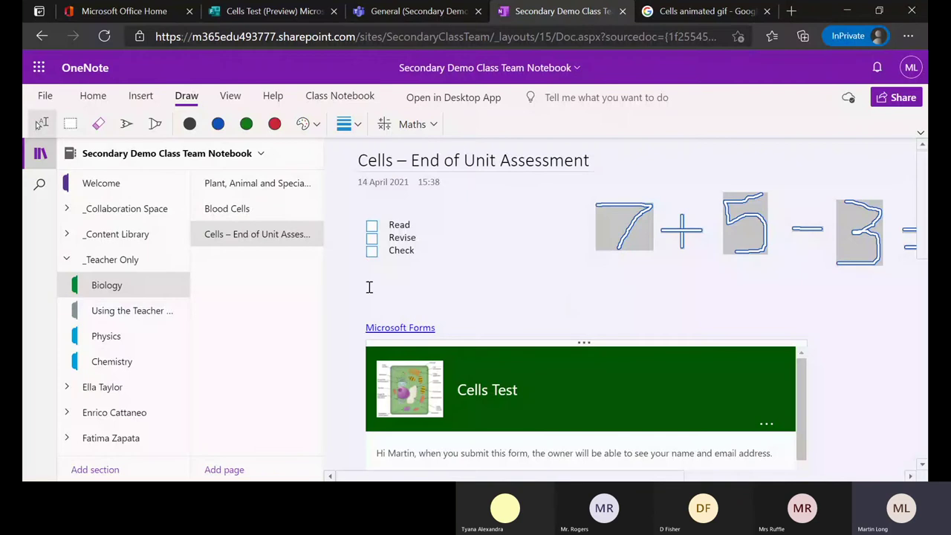
Open the Cells Test from its Microsoft Forms link, close it again, and view the embedded quiz on the page
left_click(400, 328)
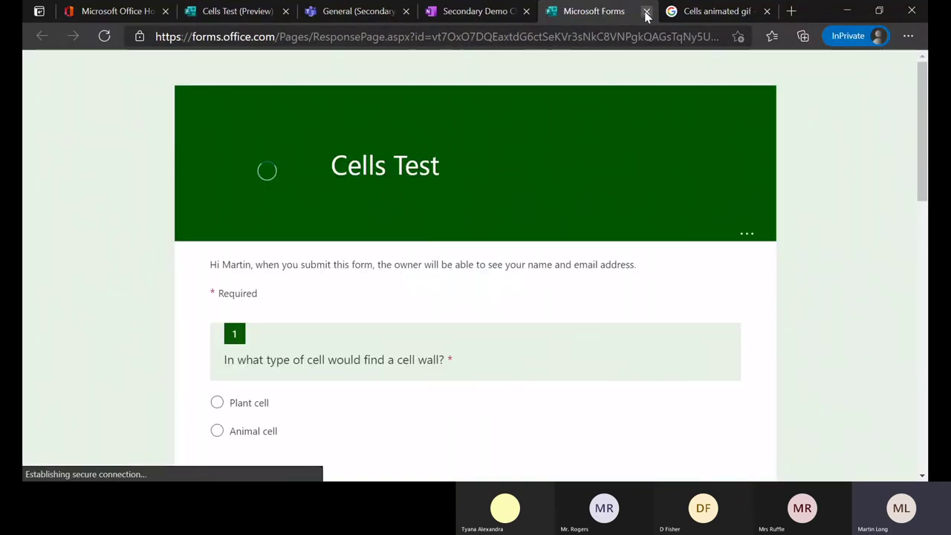
left_click(647, 12)
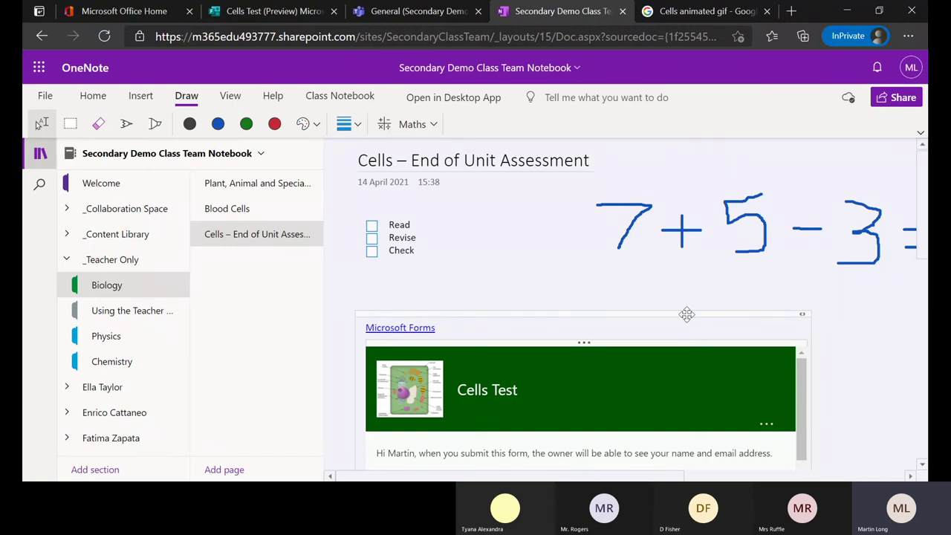
scroll(680, 287, "down", 1)
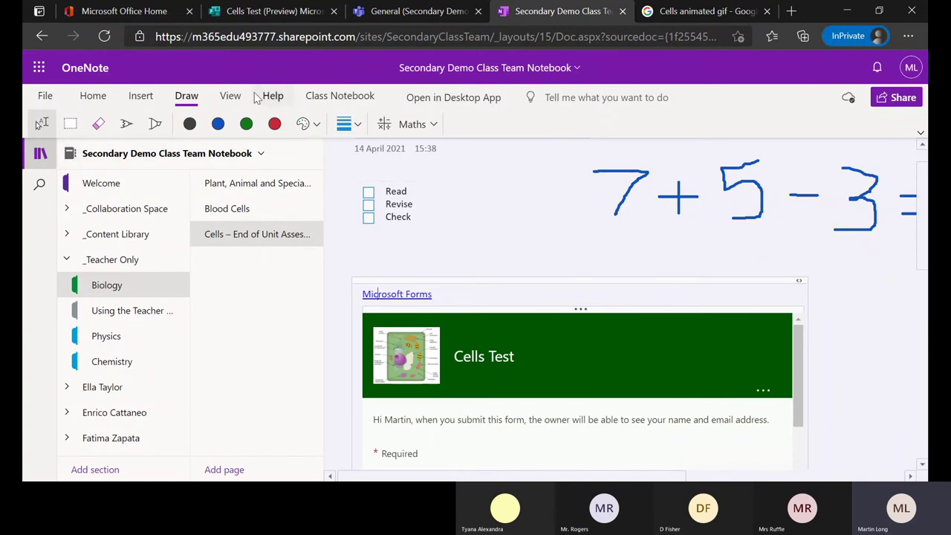
Open the Class Notebook management page, signing in with the account e-mail, and review the student sections, permissions and notebook link
left_click(346, 104)
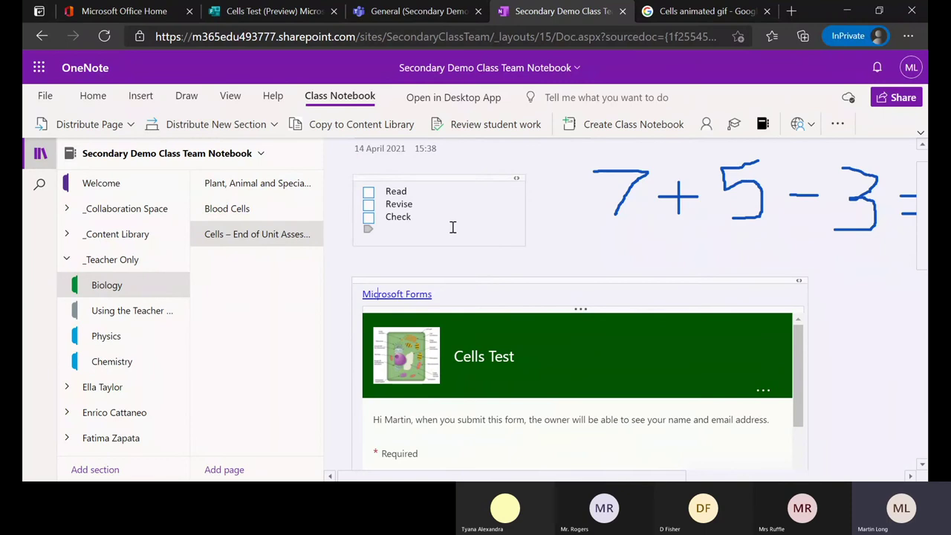
left_click(67, 260)
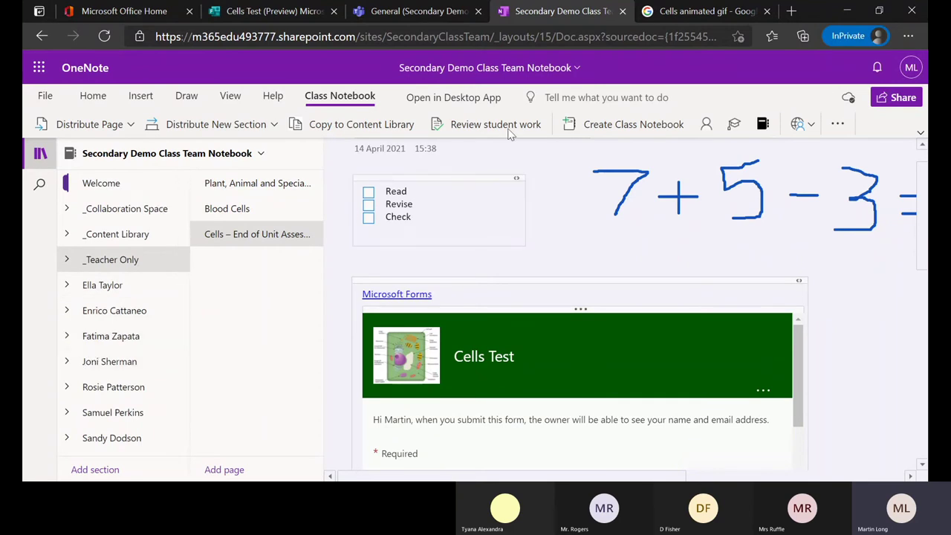
left_click(763, 124)
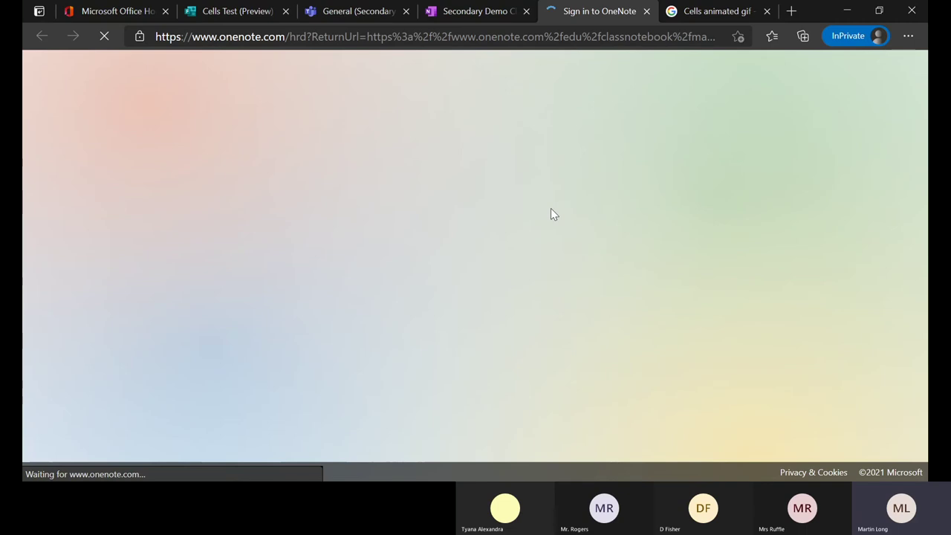
left_click(435, 245)
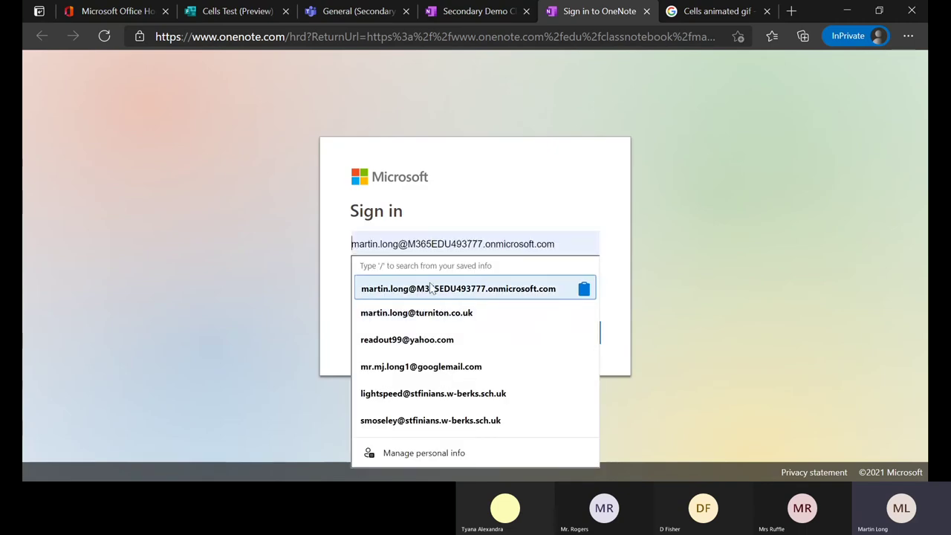
left_click(582, 290)
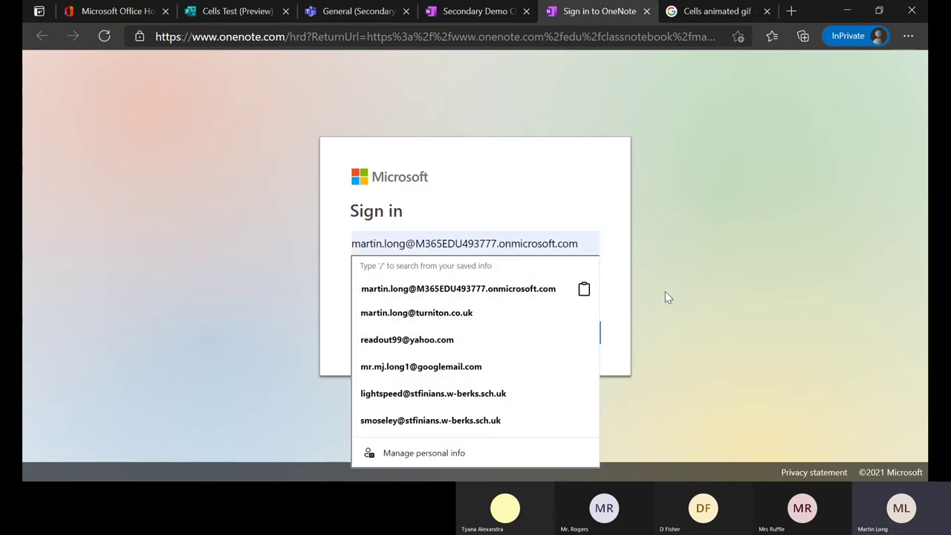
left_click(570, 339)
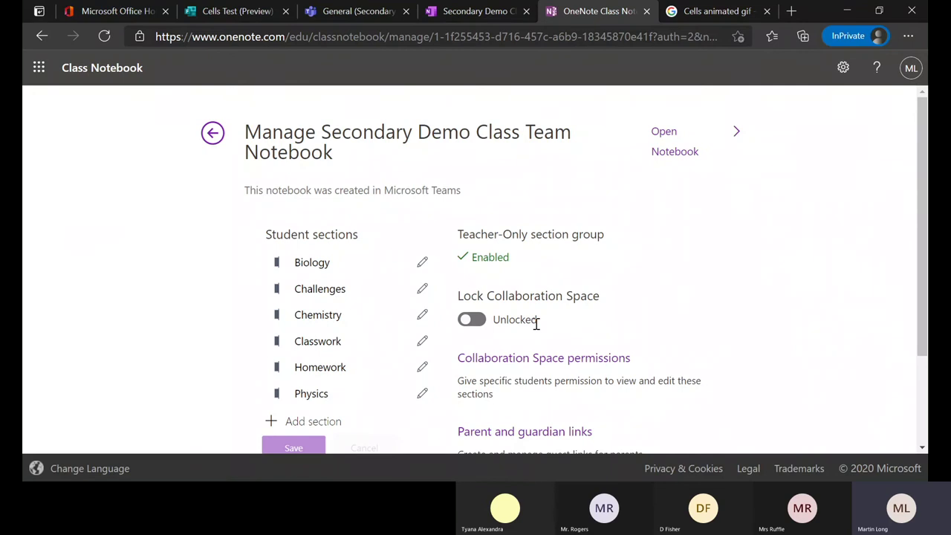
scroll(681, 331, "down", 2)
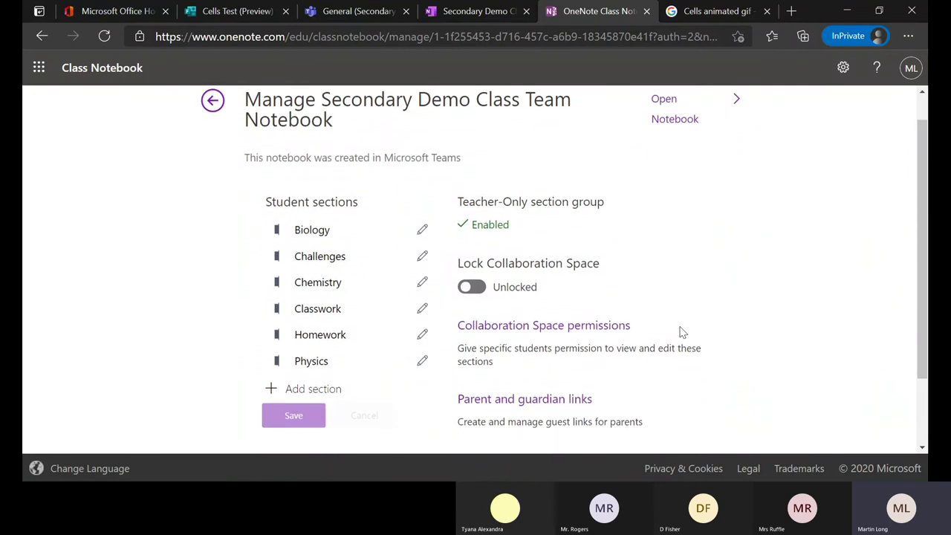
scroll(701, 245, "down", 1)
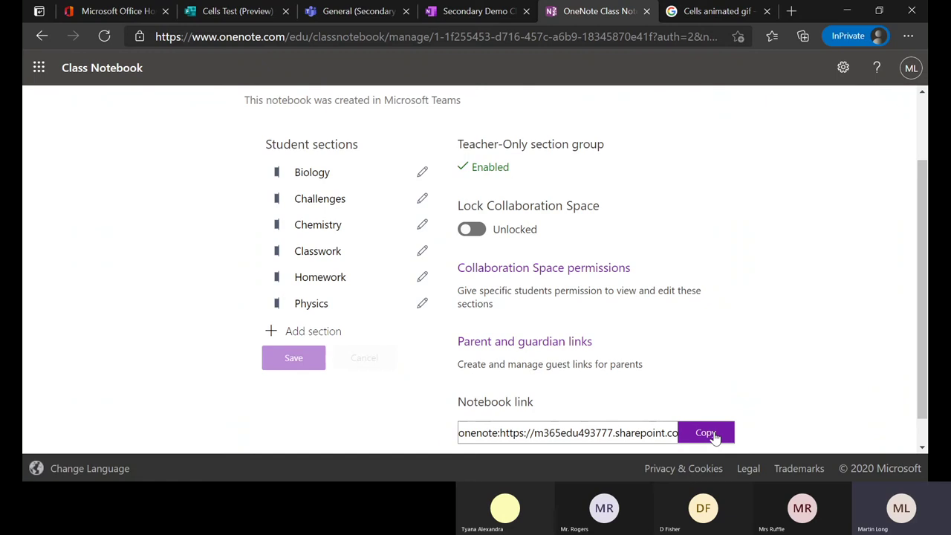
Switch to Teams and open the General channel of the Secondary Demo Class Team
left_click(348, 15)
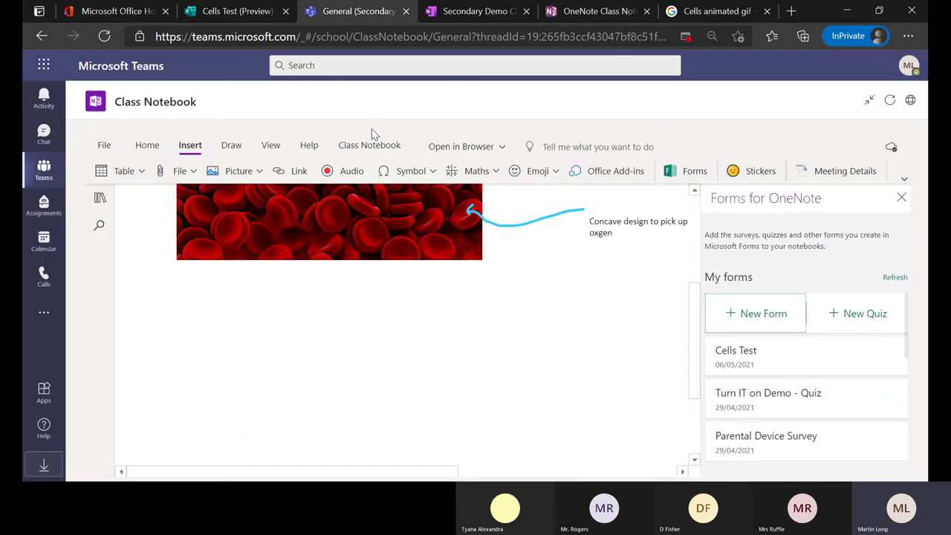
left_click(45, 173)
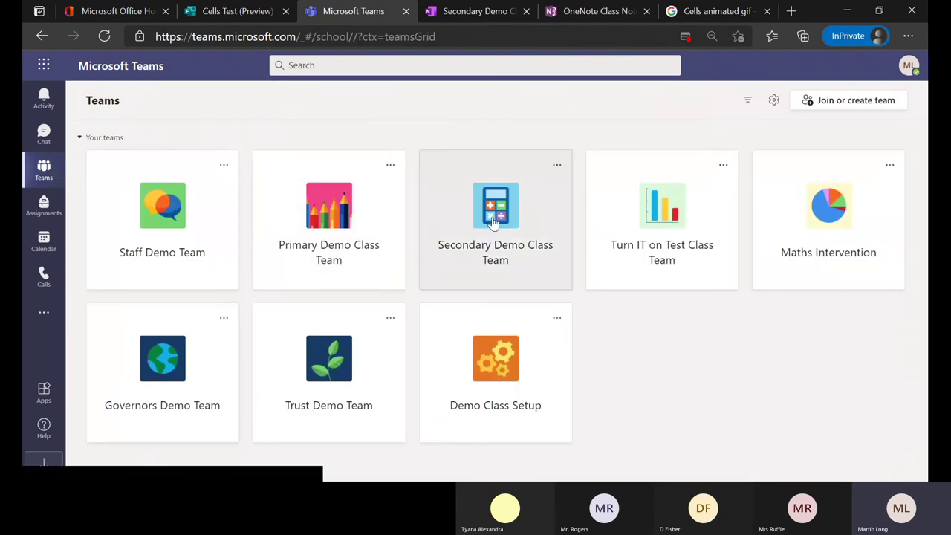
left_click(493, 223)
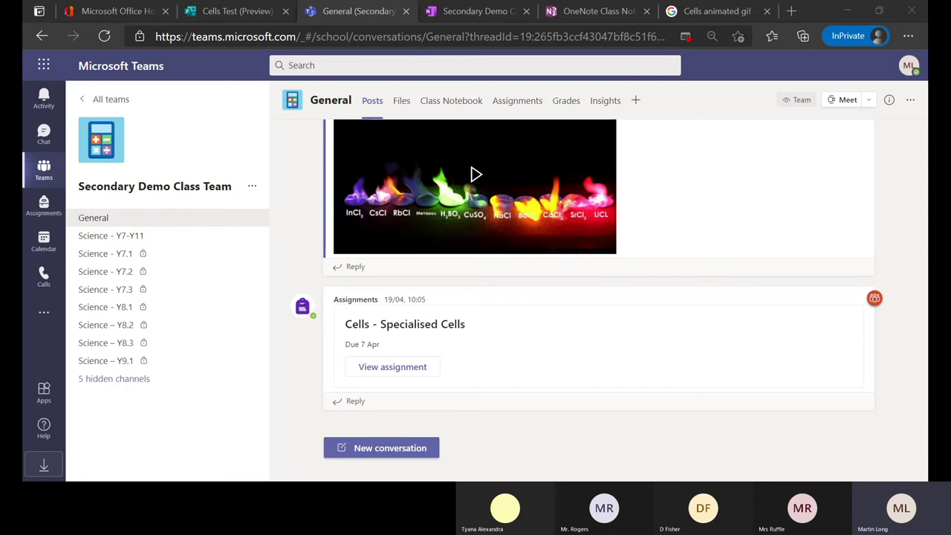
left_click(489, 431)
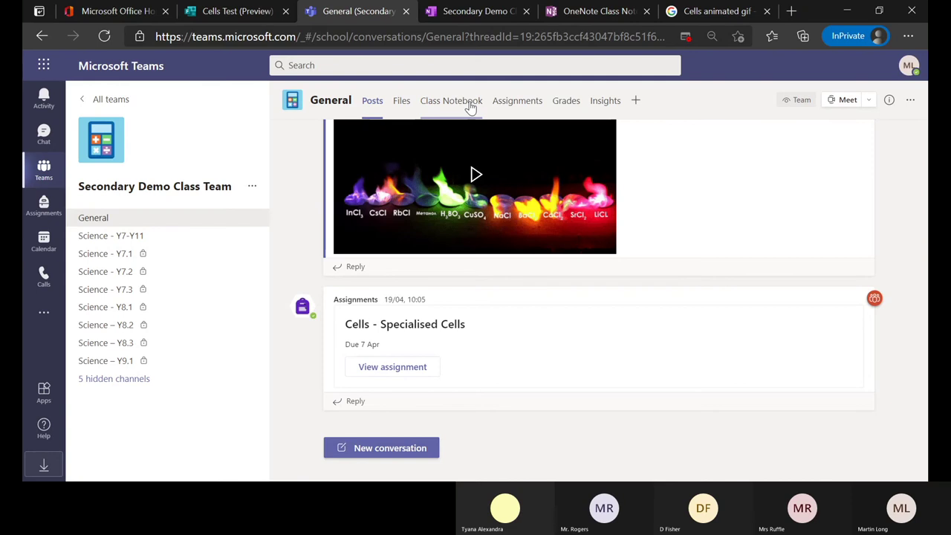
Return to the OneNote notebook and open the Plant, Animal and Specialised Cells page
left_click(476, 11)
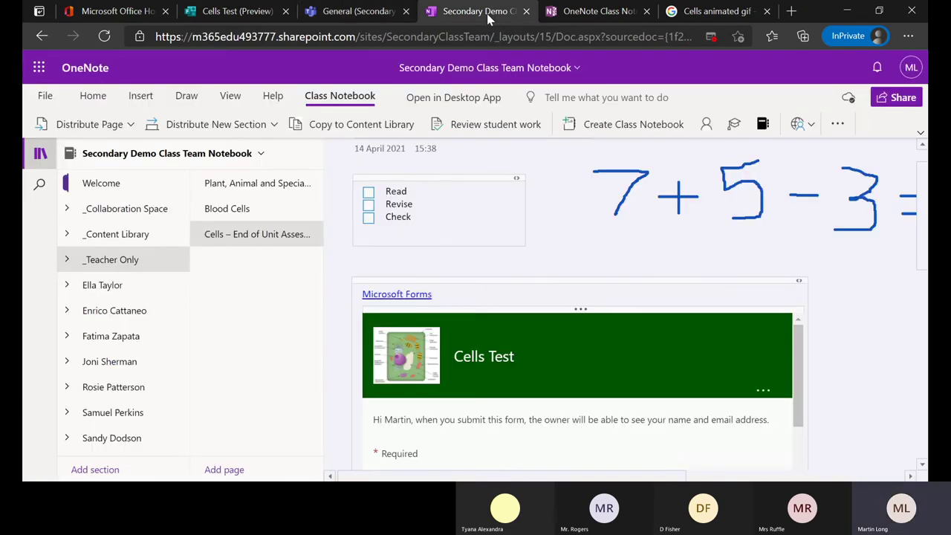
left_click(257, 182)
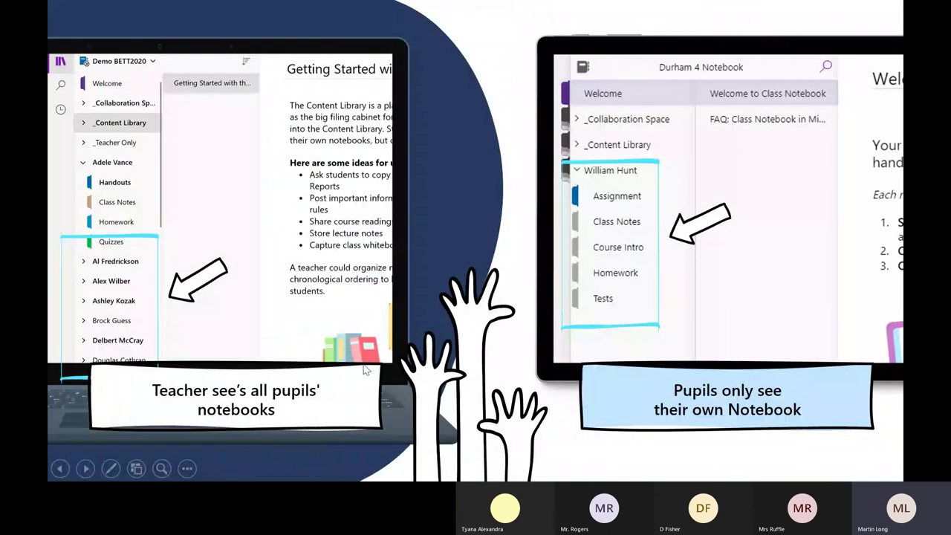
End the slide show in PowerPoint and look through the slide thumbnails near the end of the presentation
key("Escape")
scroll(122, 359, "down", 15)
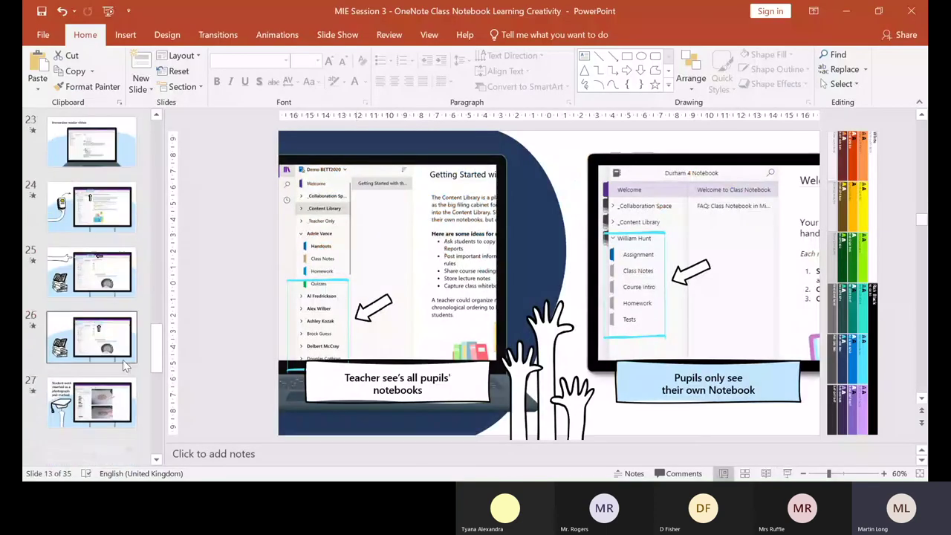
scroll(124, 366, "up", 2)
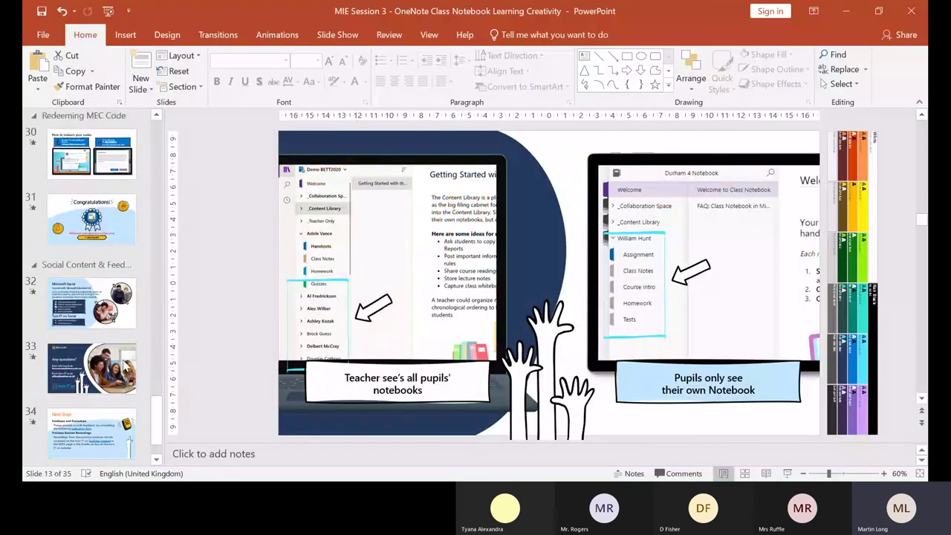